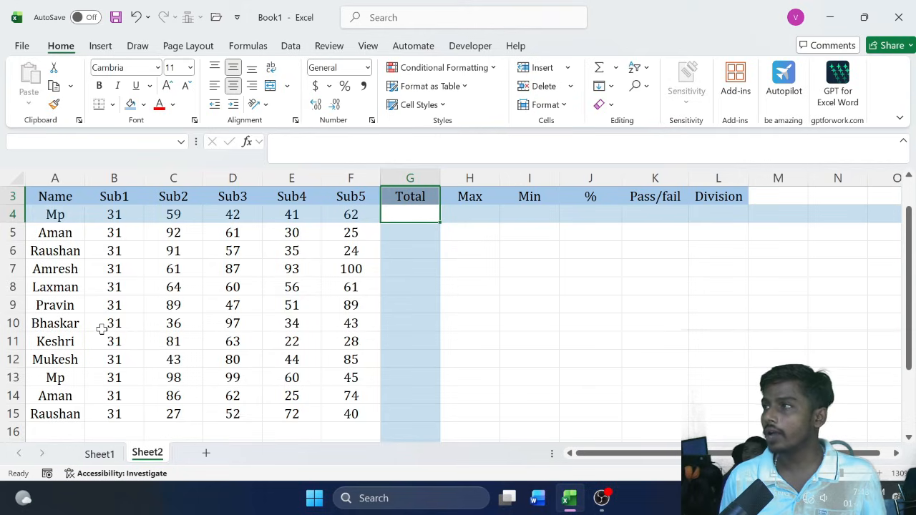
- Total each student's five subject marks with AutoSum across G4:G15 in the Total column
key("Down")
key("Up")
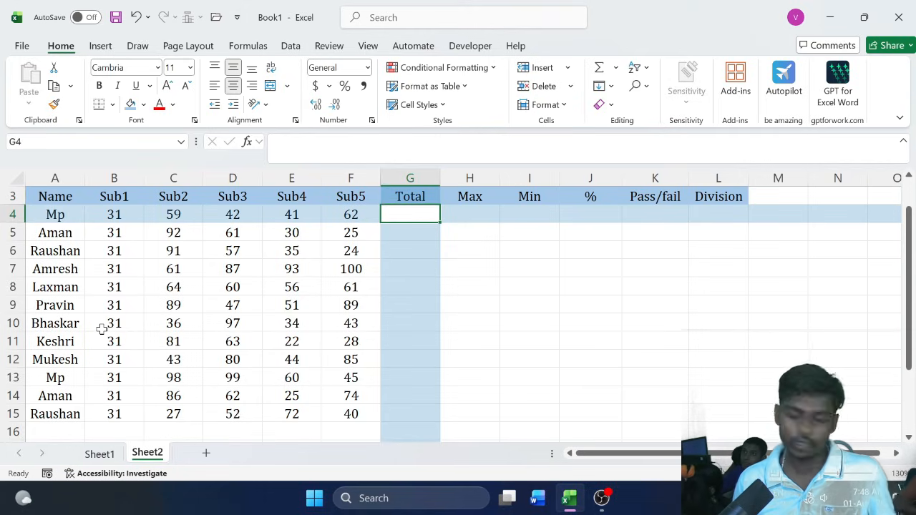
key("shift+Down")
key("shift+Down")
key("shift+Down")
key("shift+Down")
key("shift+Down")
key("shift+Down")
key("shift+Down")
key("shift+Down")
key("shift+Down")
key("shift+Down")
key("shift+Down")
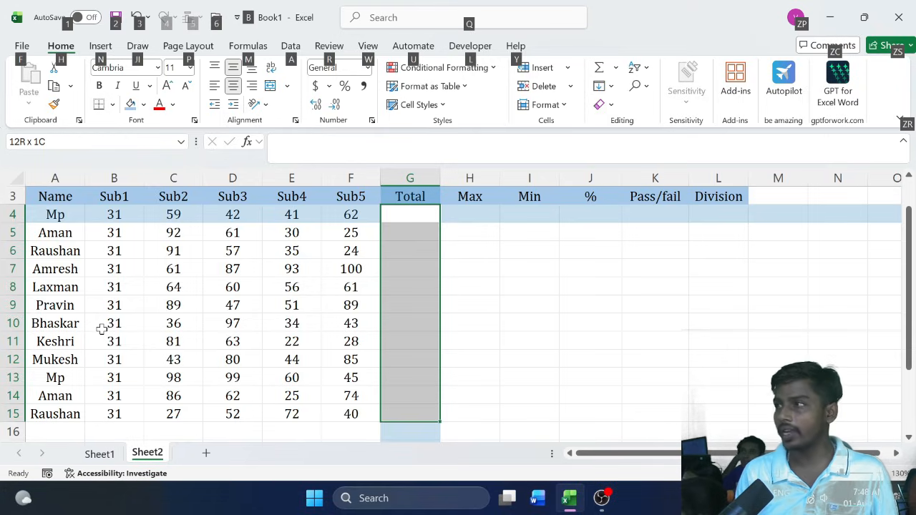
key("alt+equal")
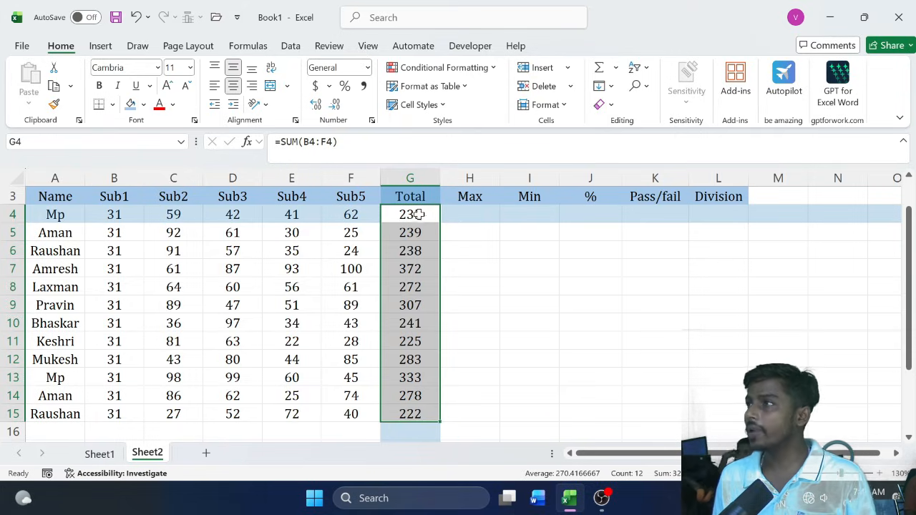
- Fill the Max column cells H4:H15 with each student's highest mark, using the formula =MAX(B4:F4)
left_click(463, 212)
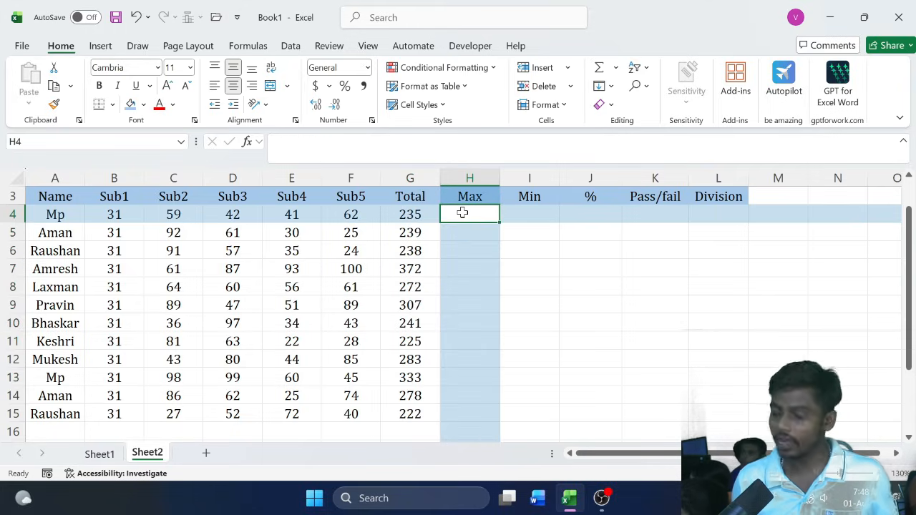
key("shift+Down")
key("shift+Down")
key("shift+Down")
key("shift+Down")
key("shift+Down")
key("shift+Down")
key("shift+Down")
key("shift+Down")
key("shift+Down")
key("shift+Down")
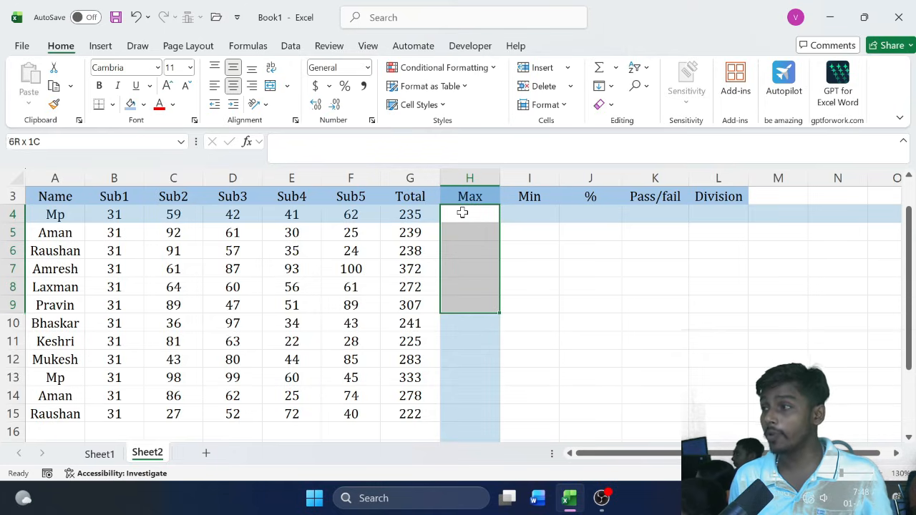
key("shift+Down")
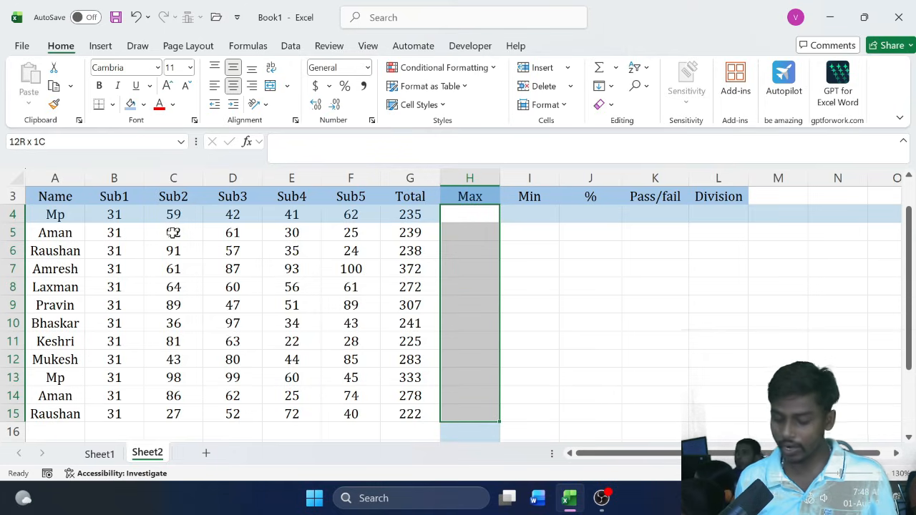
type("=")
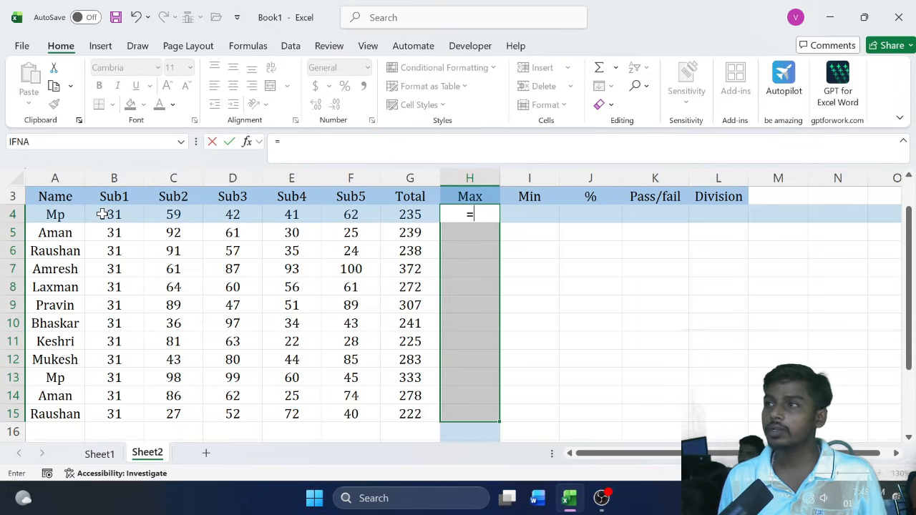
type("max")
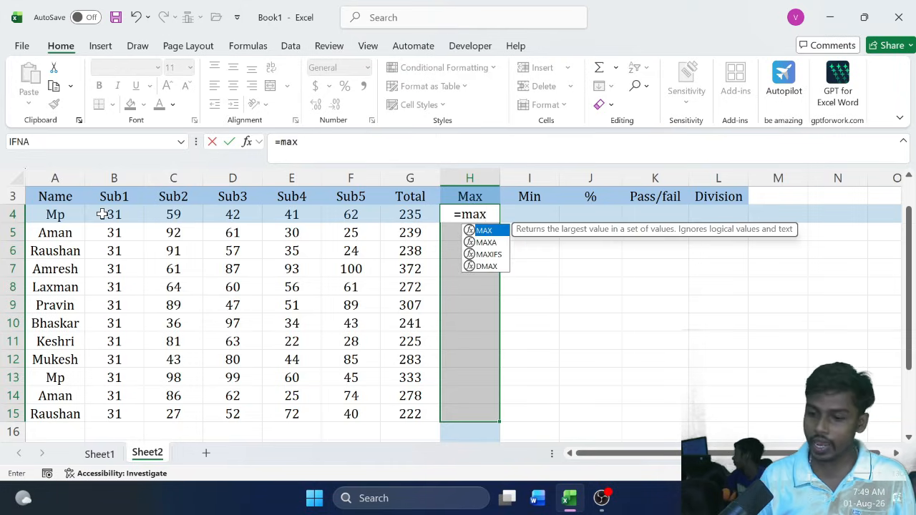
key("Tab")
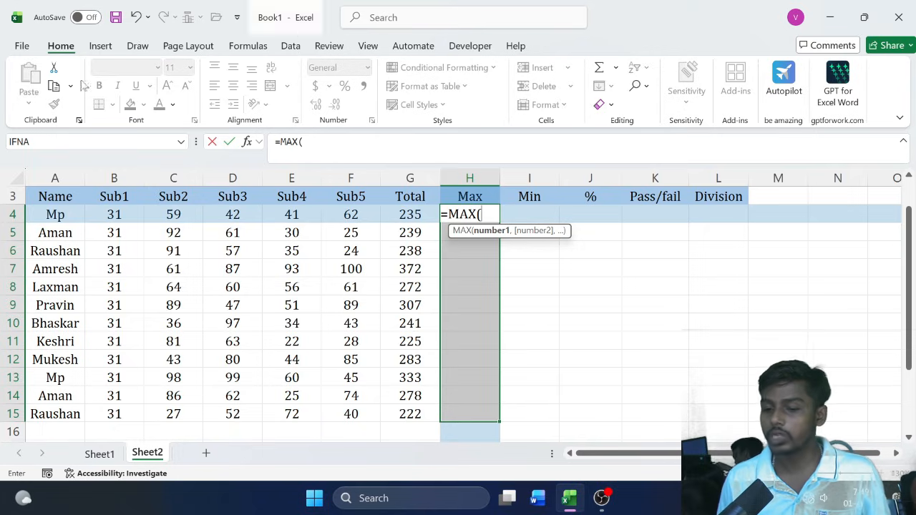
left_click(121, 215)
left_click_drag(121, 215, 349, 214)
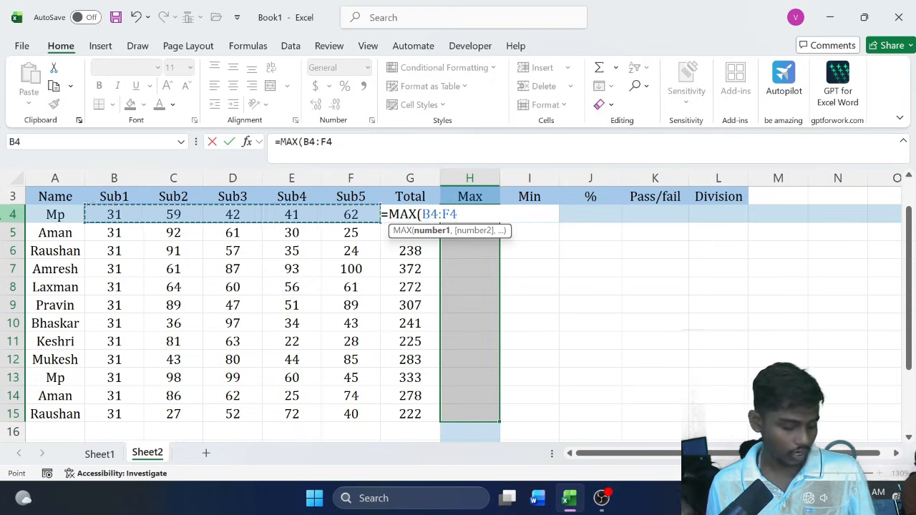
type(")")
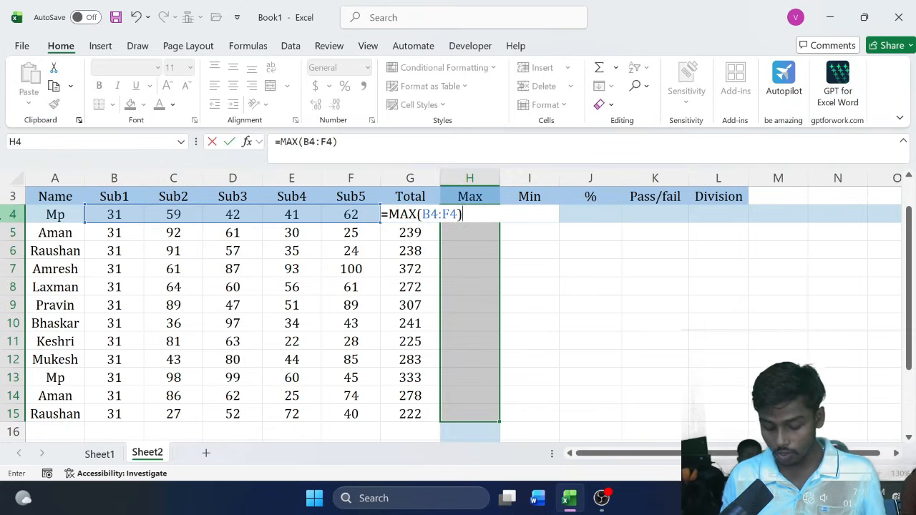
key("ctrl+Return")
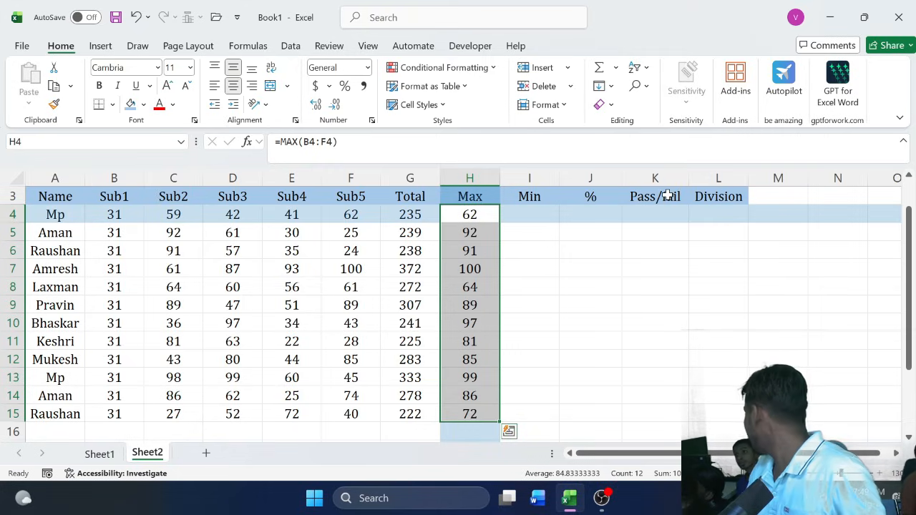
- Fill the Min column cells I4:I15 with each student's lowest mark, using the formula =MIN(B4:F4)
left_click(529, 219)
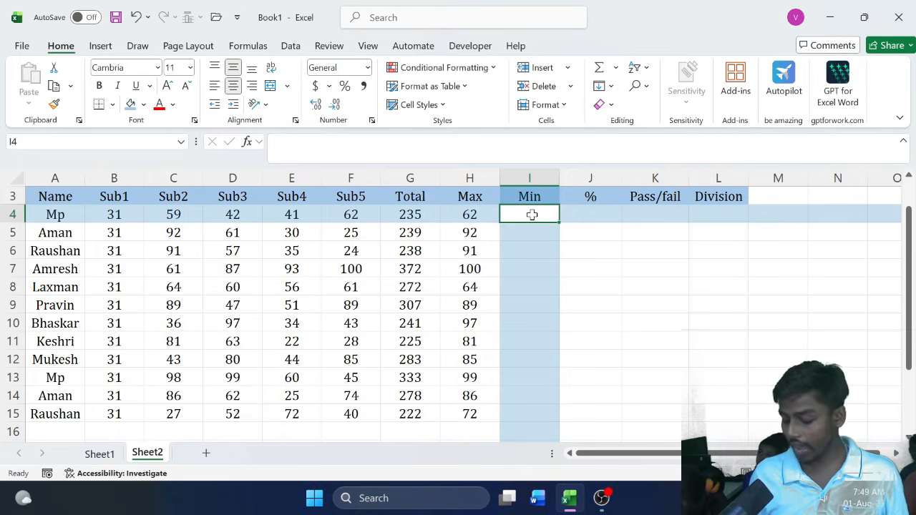
key("shift+Down")
key("shift+Down")
key("shift+Down")
key("shift+Down")
key("shift+Down")
key("shift+Down")
key("shift+Down")
key("shift+Down")
key("shift+Down")
key("shift+Down")
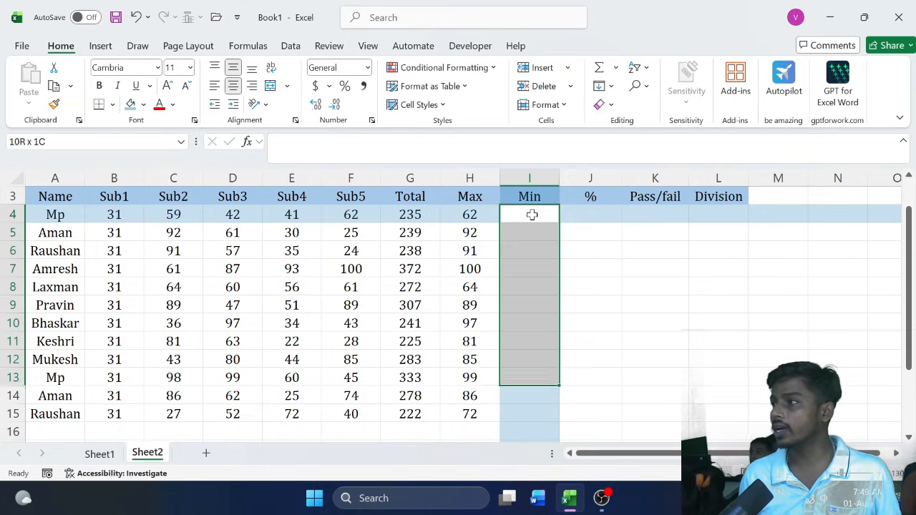
key("shift+Down")
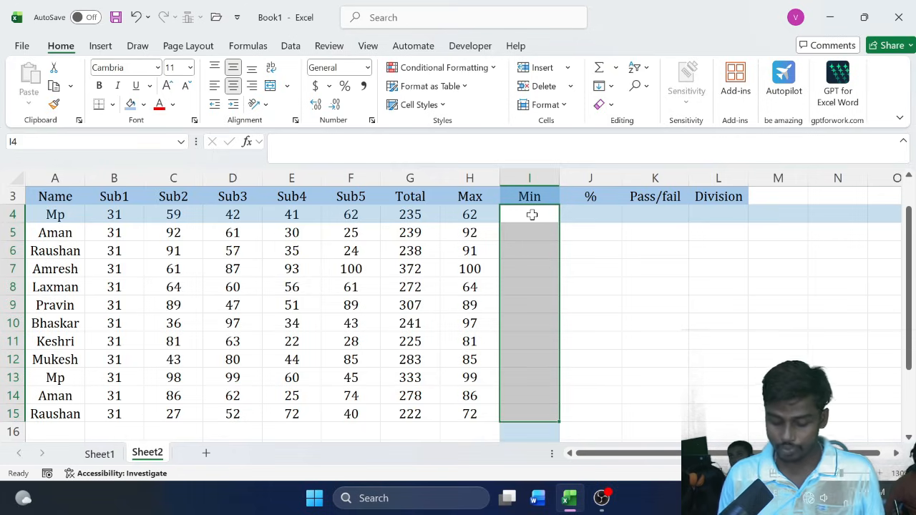
type("=")
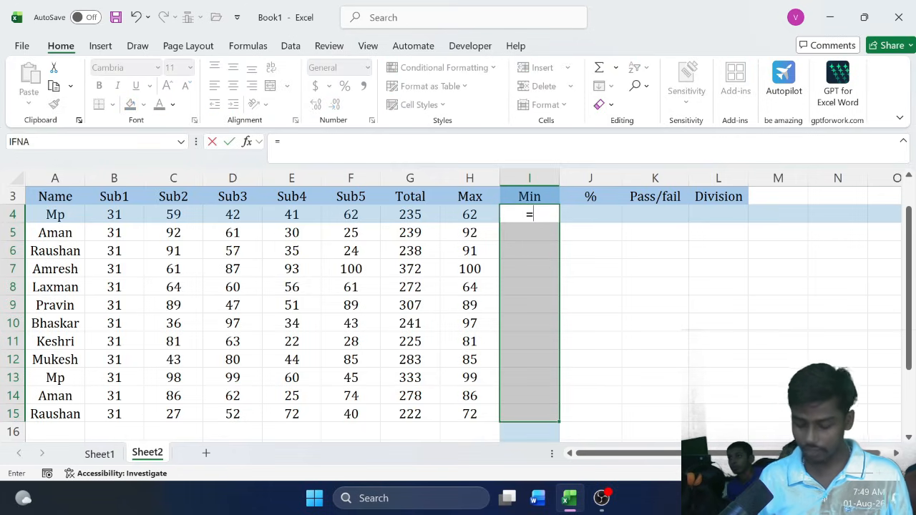
type("min")
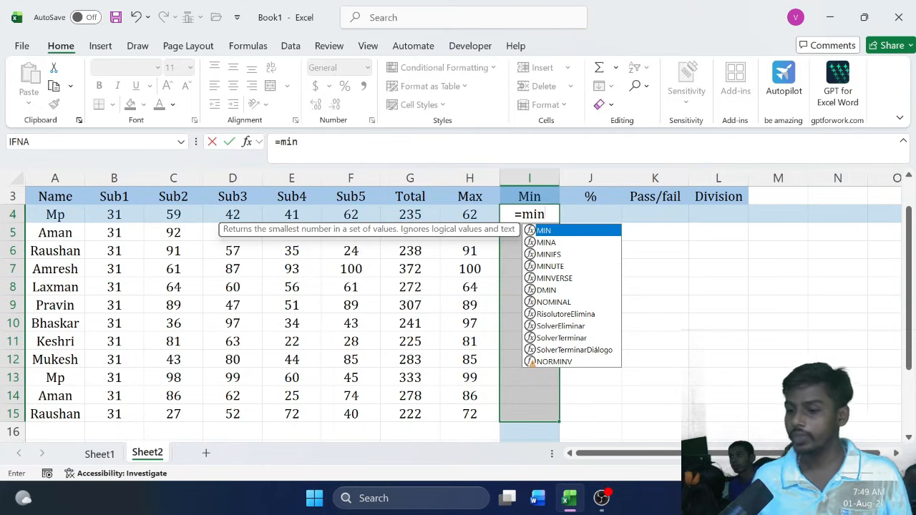
key("Tab")
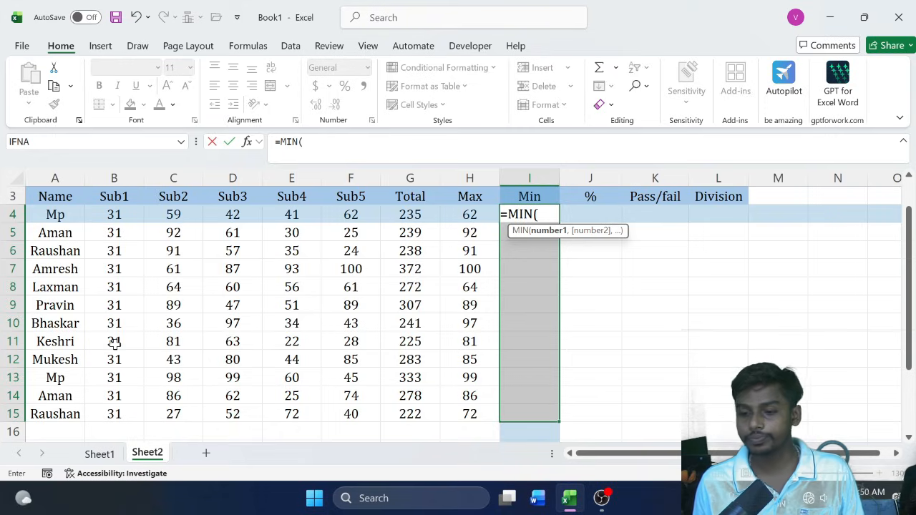
left_click(114, 214)
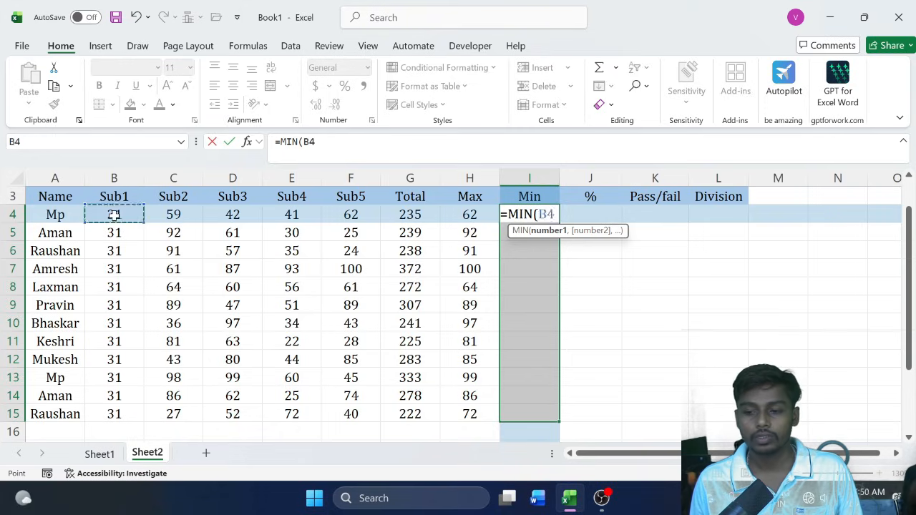
left_click_drag(114, 214, 367, 214)
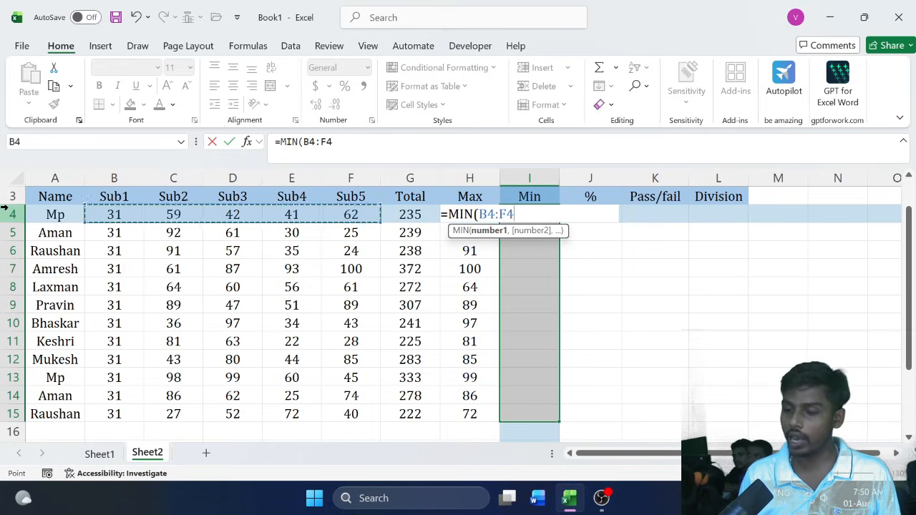
type(")")
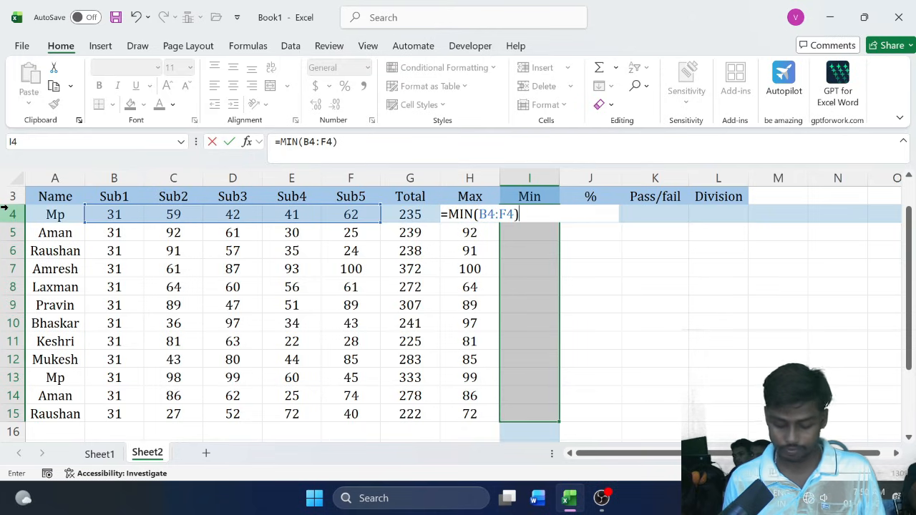
key("ctrl+Return")
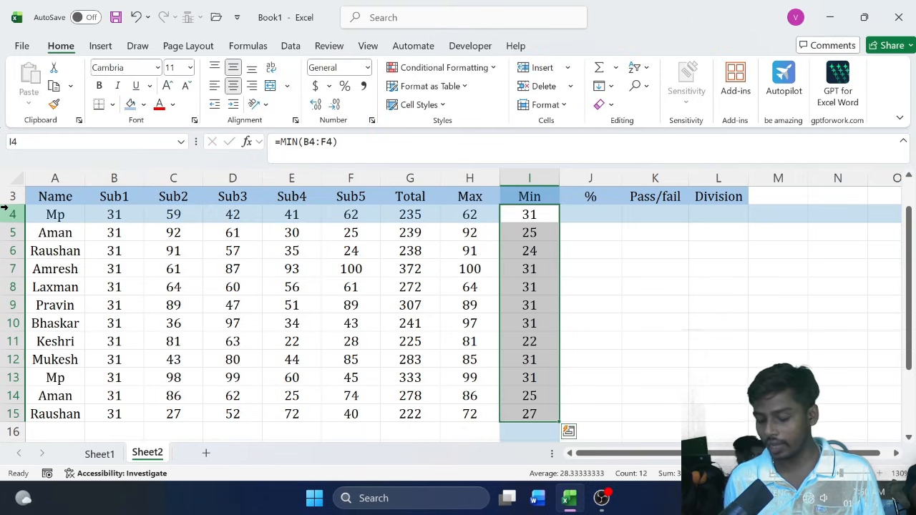
- Set the number format of the whole % column (column J) to General
key("Up")
key("Right")
key("Down")
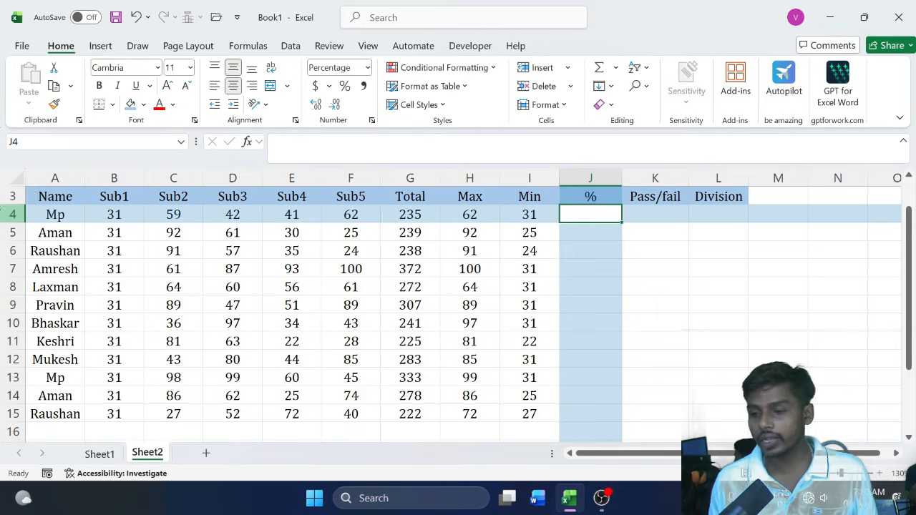
left_click(586, 177)
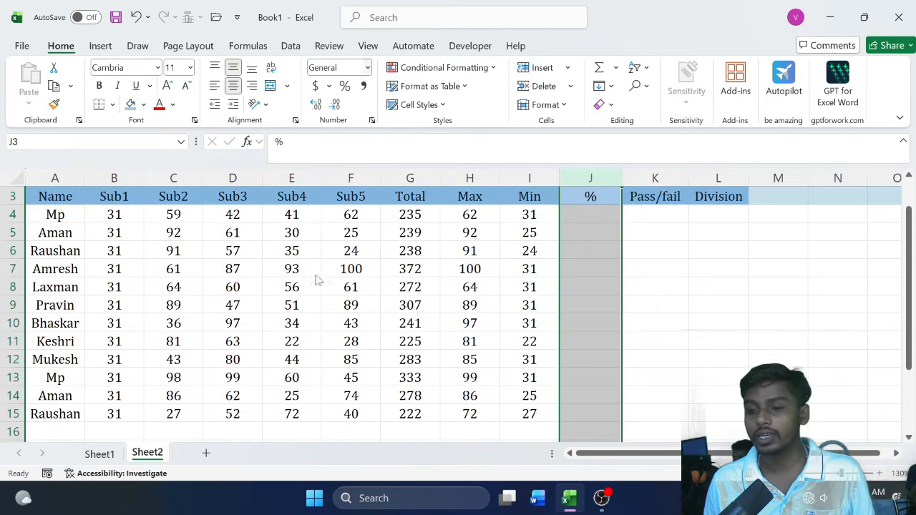
left_click(368, 67)
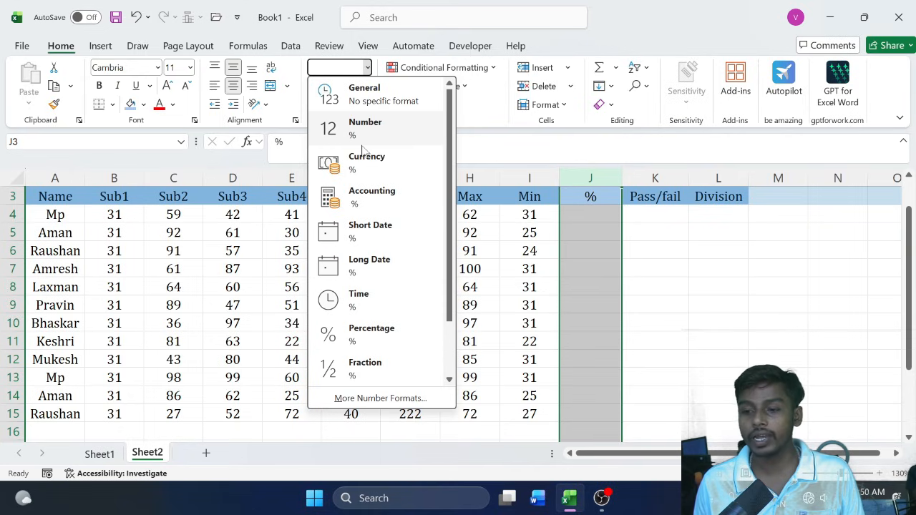
left_click(361, 93)
- Enter a test value of 2 in cell J4 to check the number format, and clear it again
left_click(588, 215)
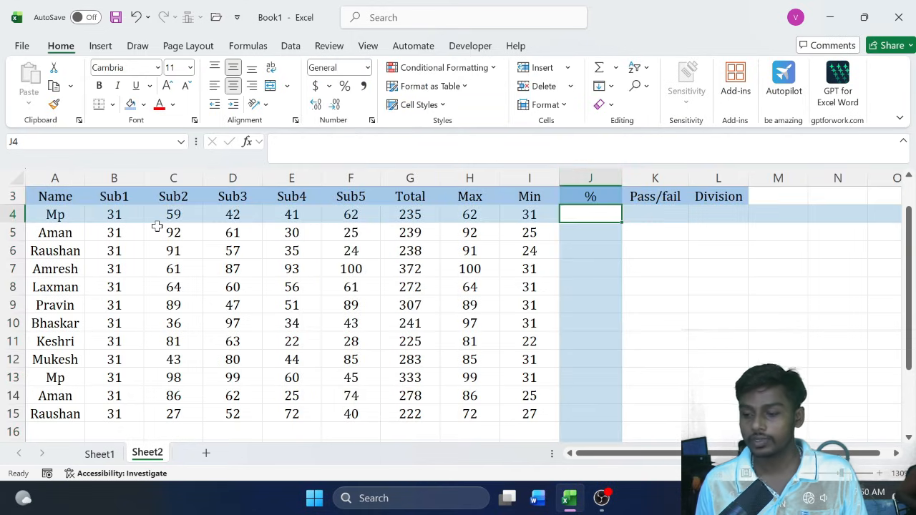
type("2")
key("Return")
key("Up")
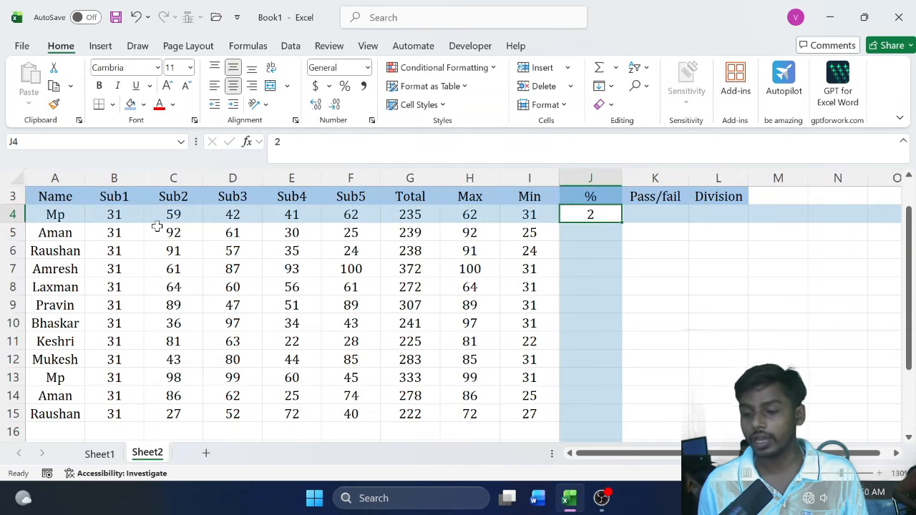
key("Delete")
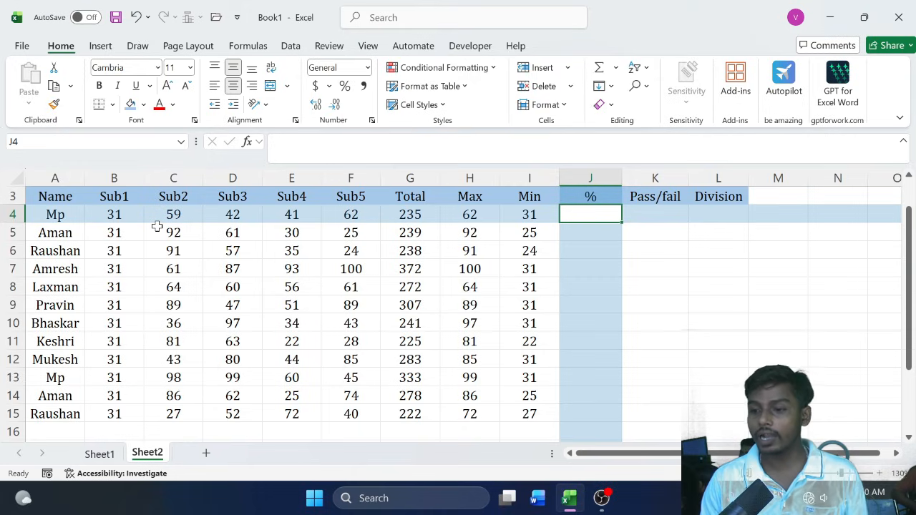
- Enter the formula =G4/5 in cell J4 to calculate the first student's percentage from the total
type("=")
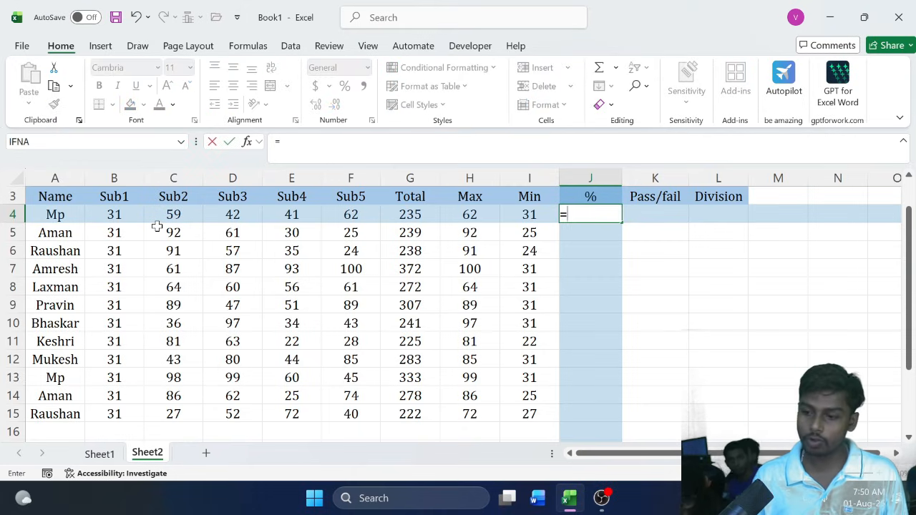
left_click(419, 214)
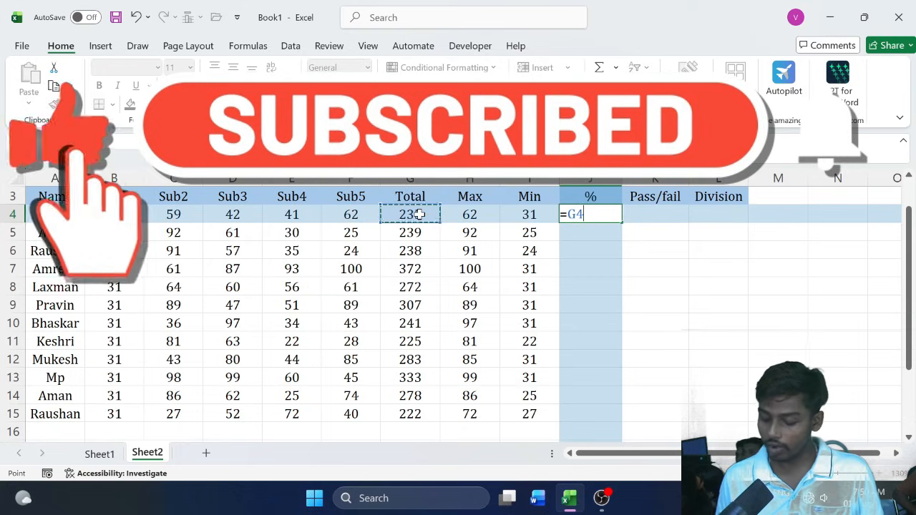
type("/")
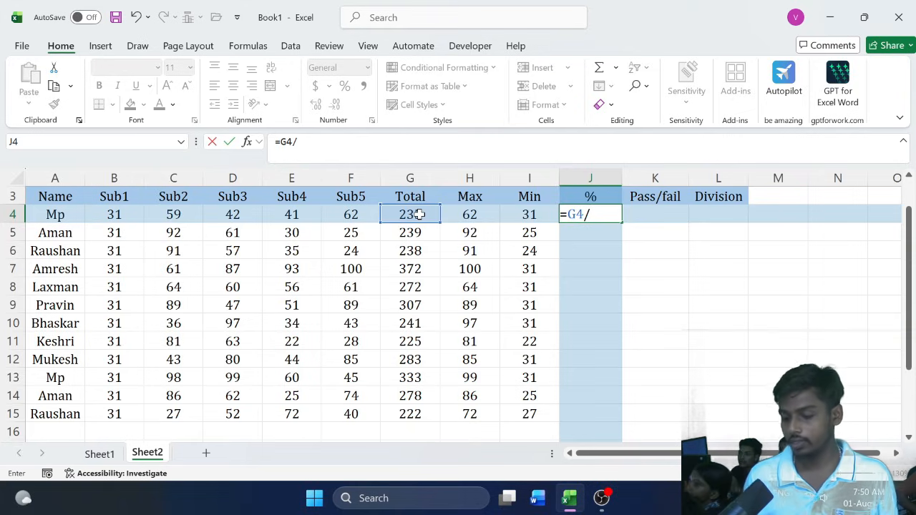
type("5")
key("Return")
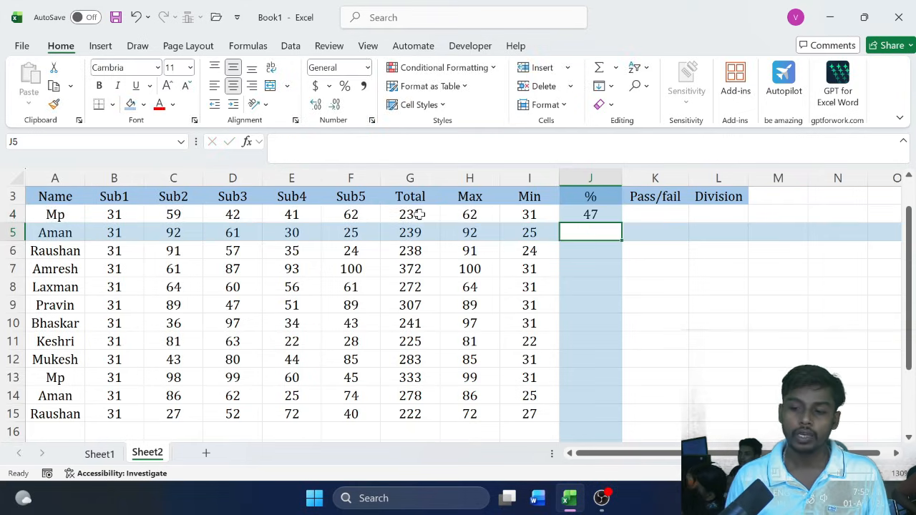
- Fill the percentage formula from J4 down to J15 and widen column J slightly
left_click(602, 212)
left_click_drag(621, 222, 617, 420)
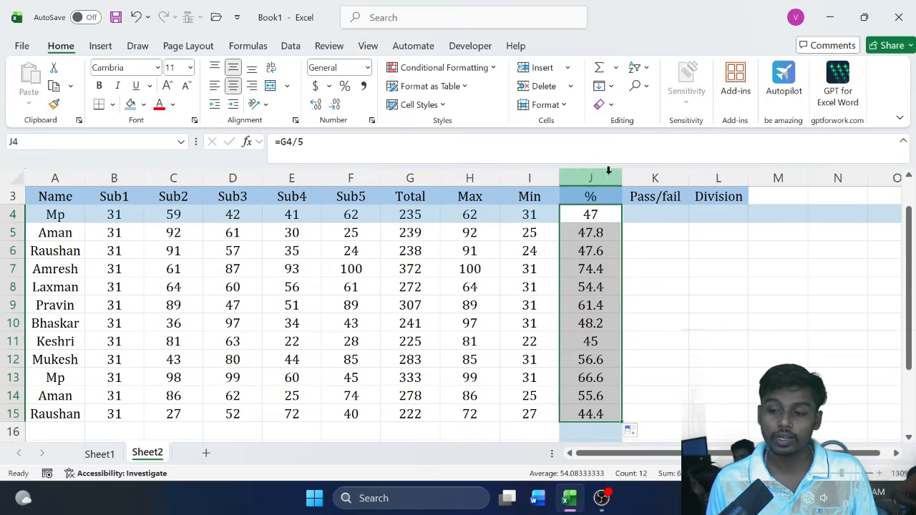
left_click_drag(623, 175, 644, 176)
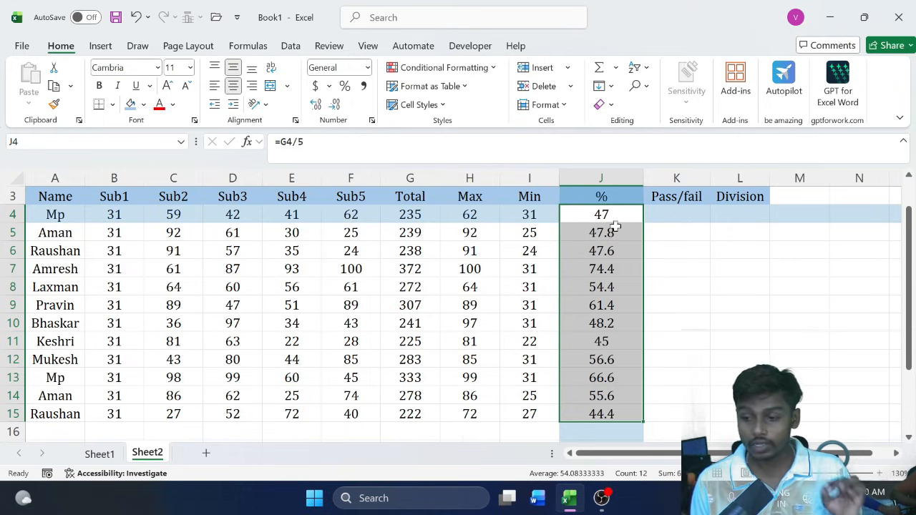
- Apply the Percentage number format to the whole % column (column J)
left_click(609, 214)
key("F2")
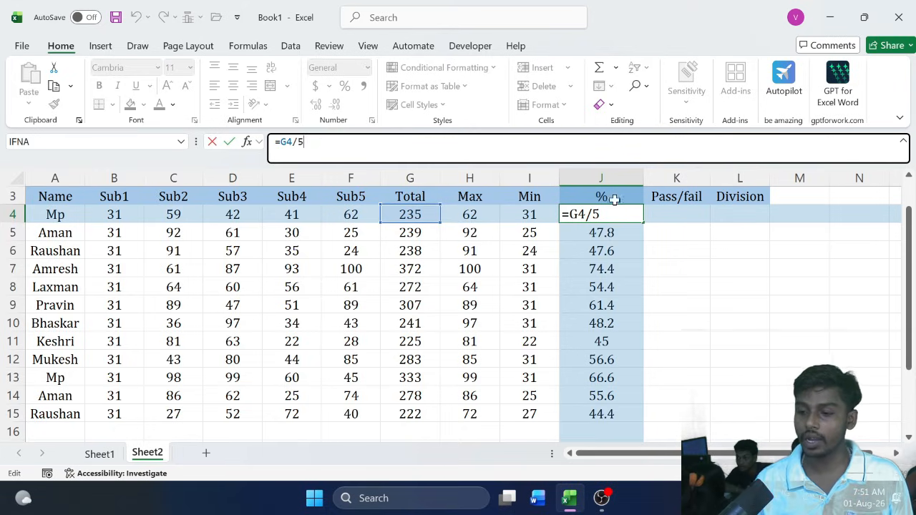
left_click(621, 178)
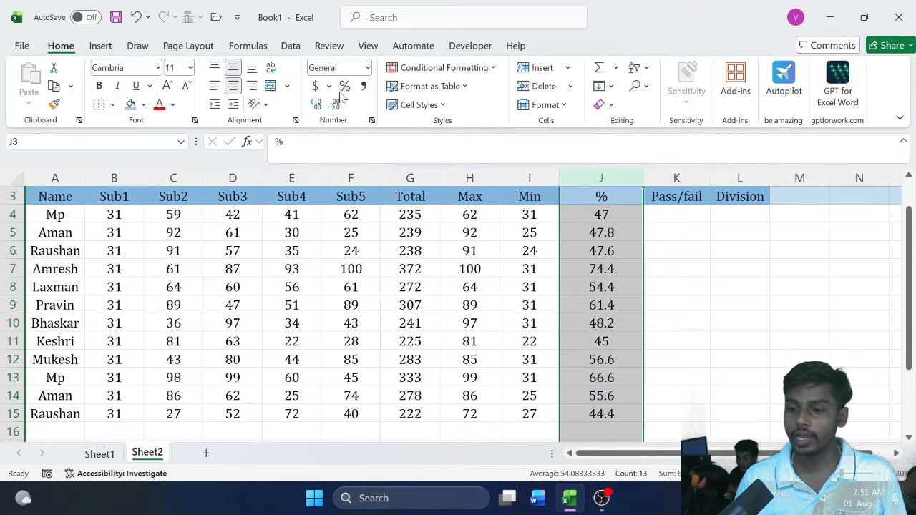
left_click(345, 87)
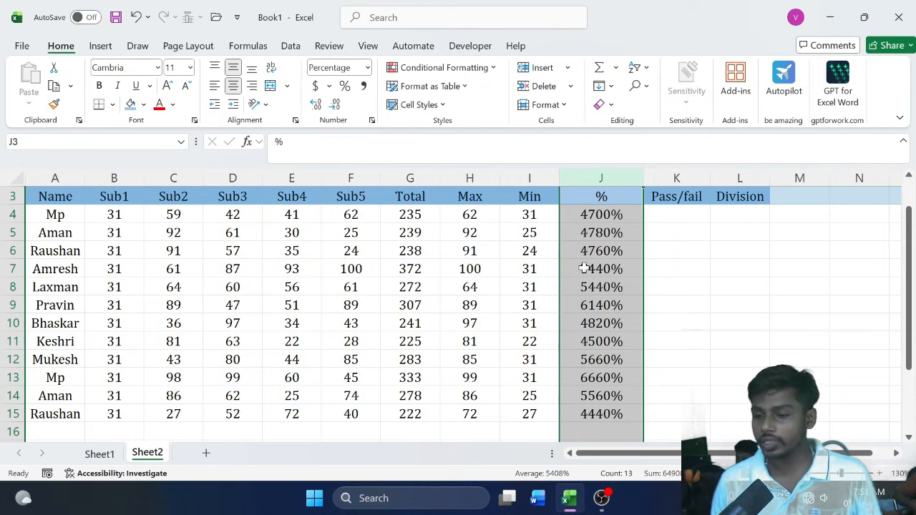
- Change the percentage formula in cell J4 to =G4/500
left_click(610, 214)
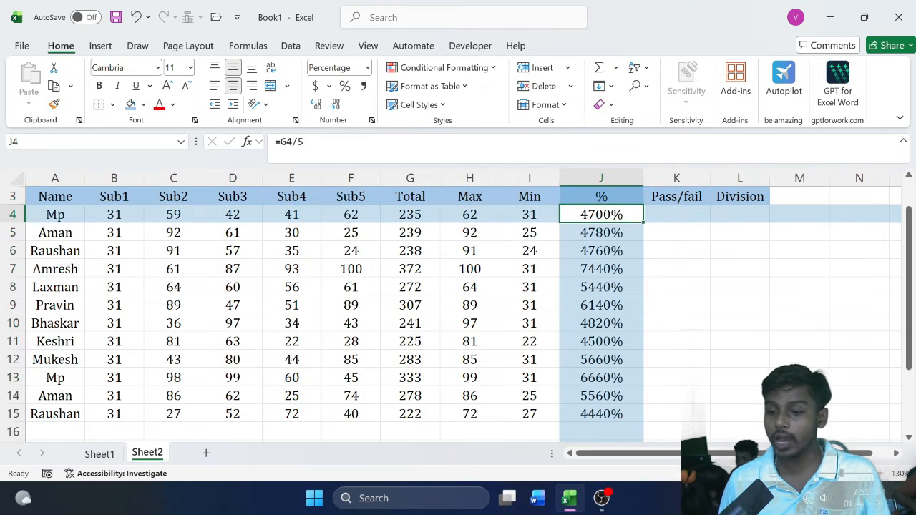
key("F2")
type("00")
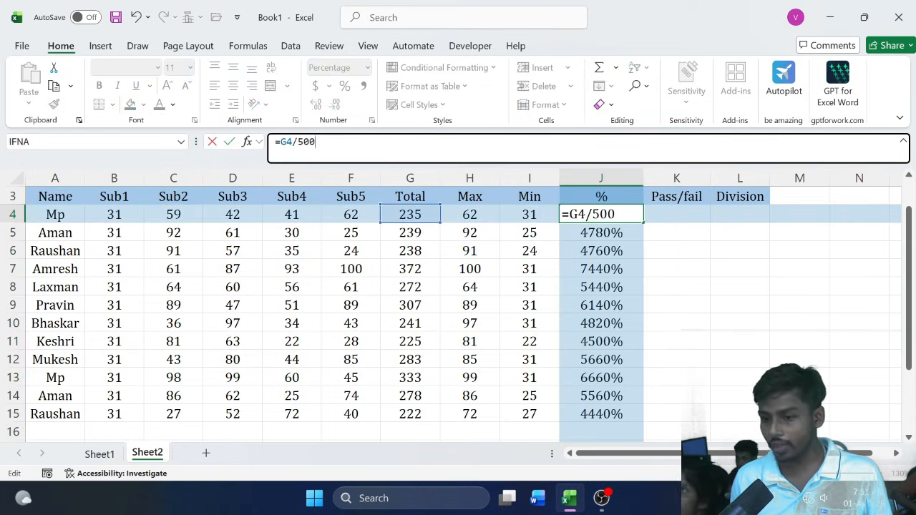
key("Return")
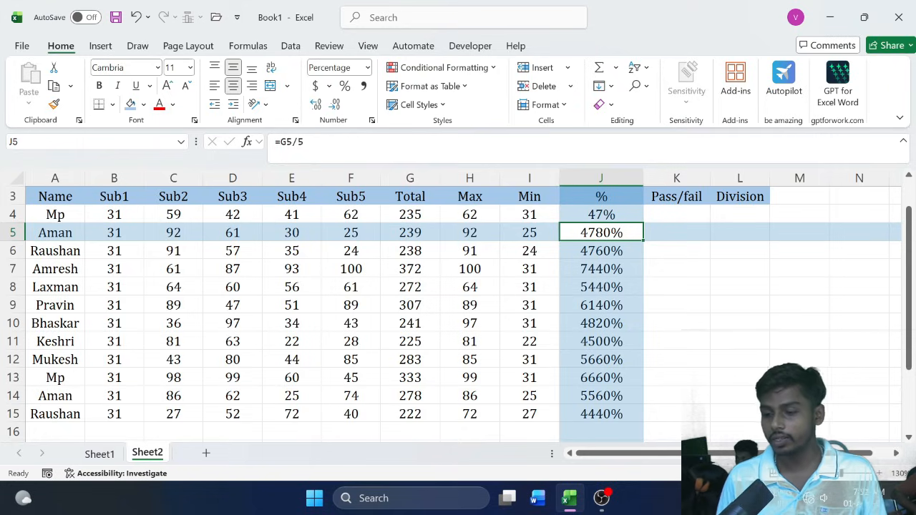
- Fill the updated percentage formula from J4 down to J15
left_click(629, 210)
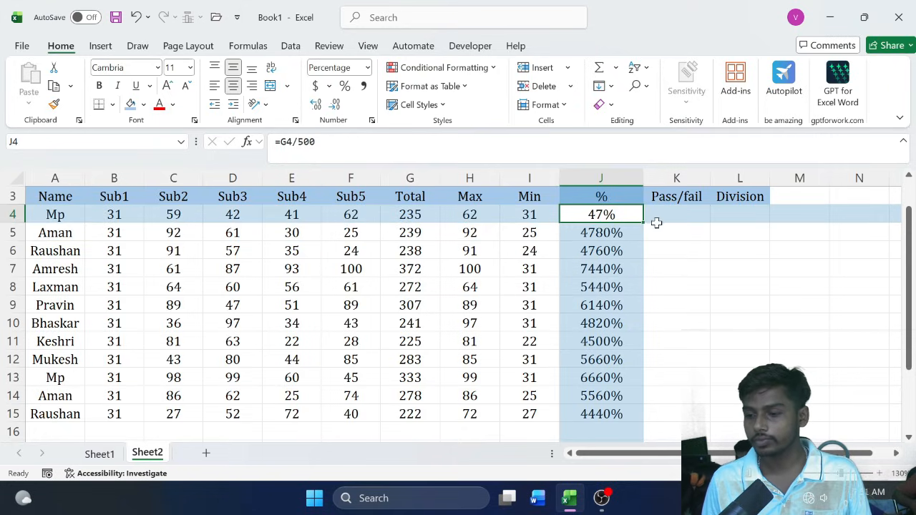
left_click_drag(642, 221, 615, 415)
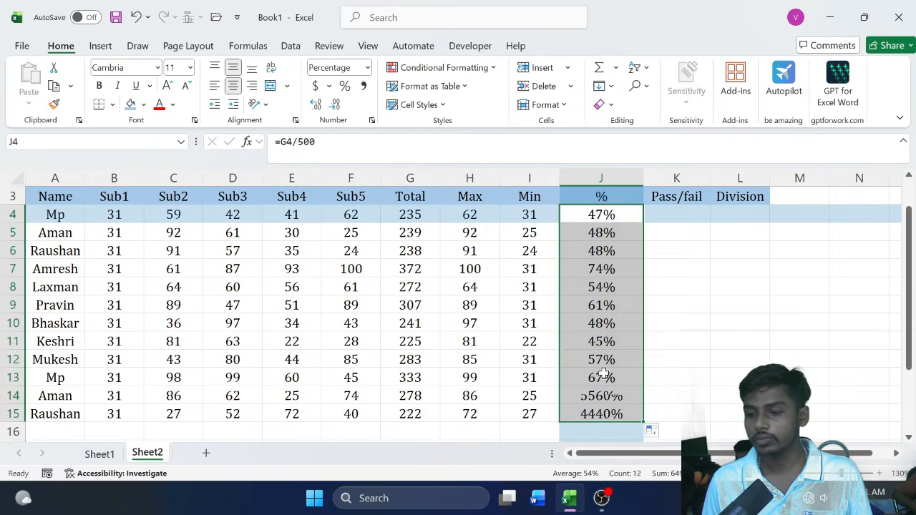
left_click(610, 251)
- Enter the formula =IF(G4>=150,"pass","fail") in cell K4 and fill it down to K15
left_click(663, 209)
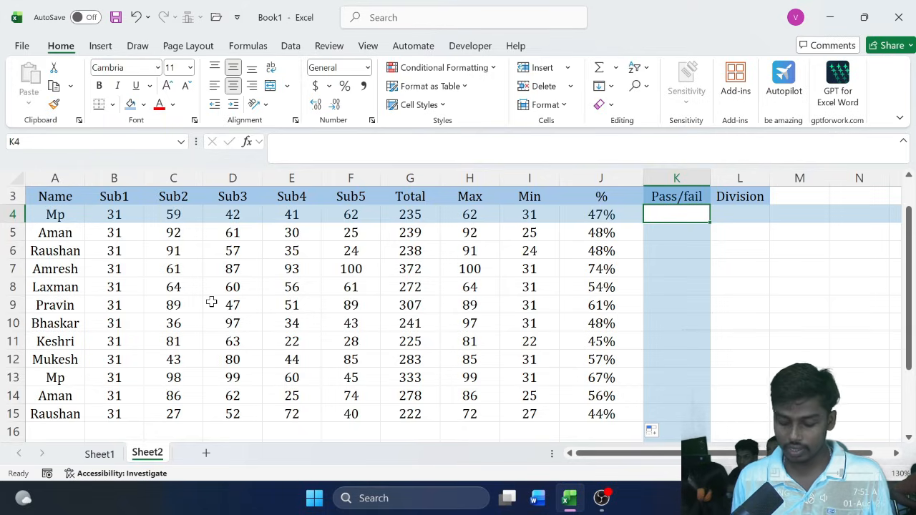
type("=if")
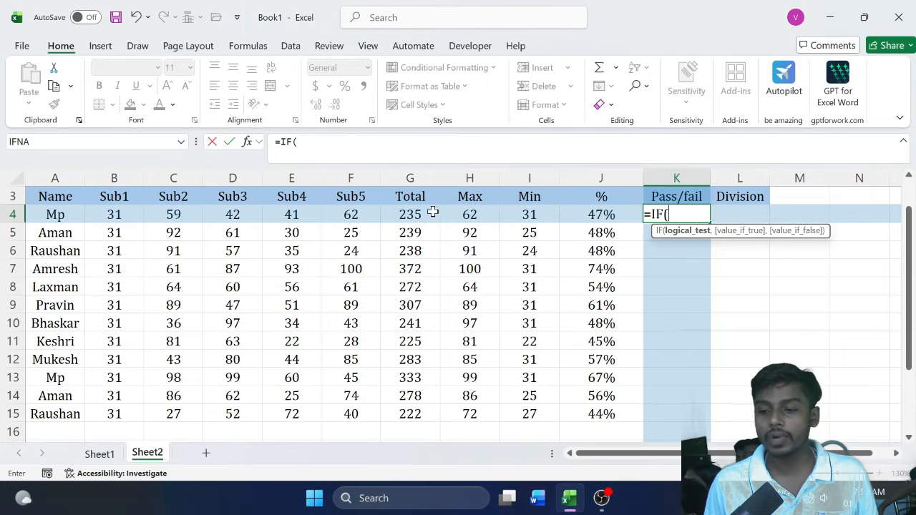
left_click(410, 216)
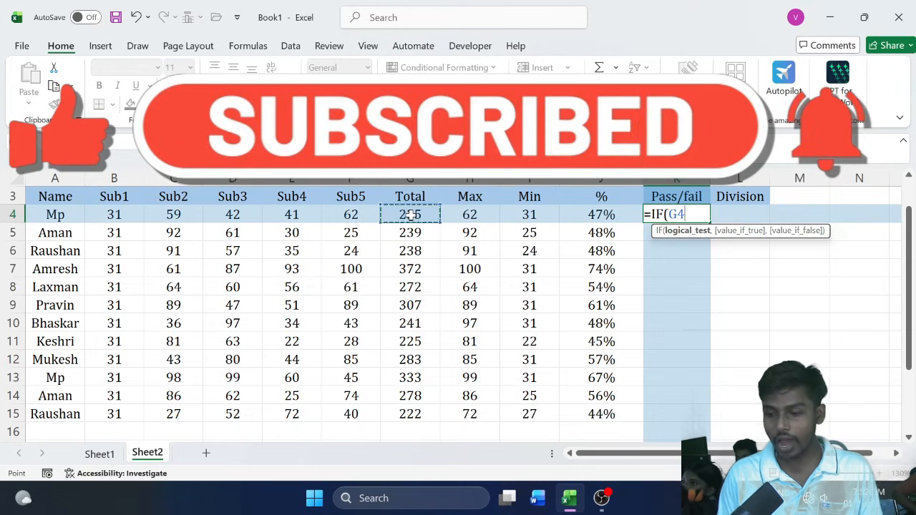
type(">")
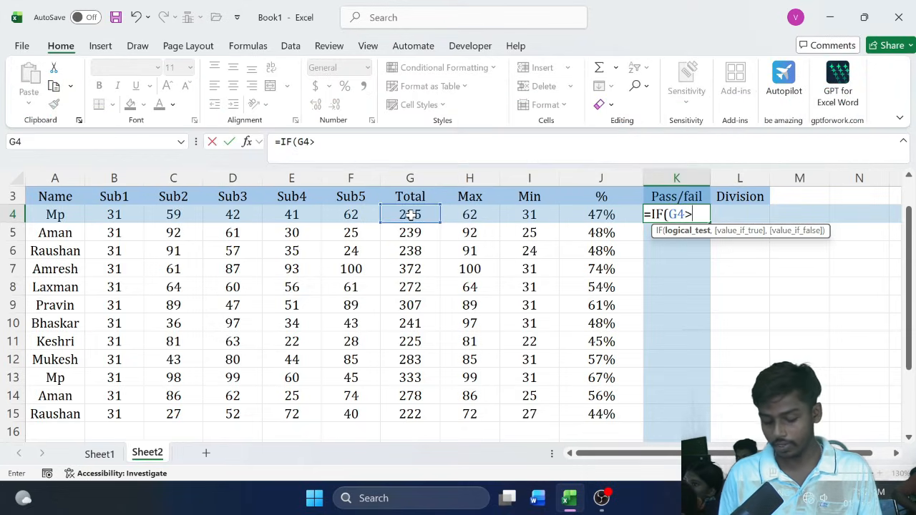
type("=150")
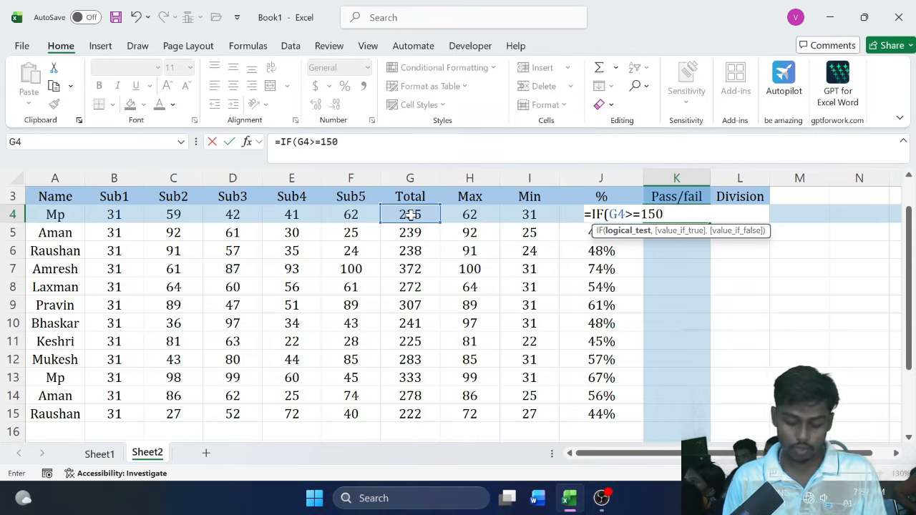
type(",\"")
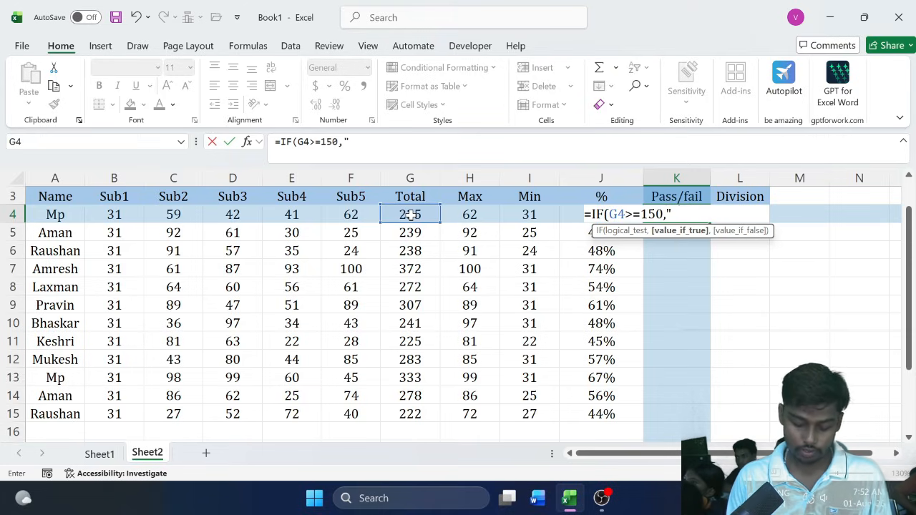
type("pass")
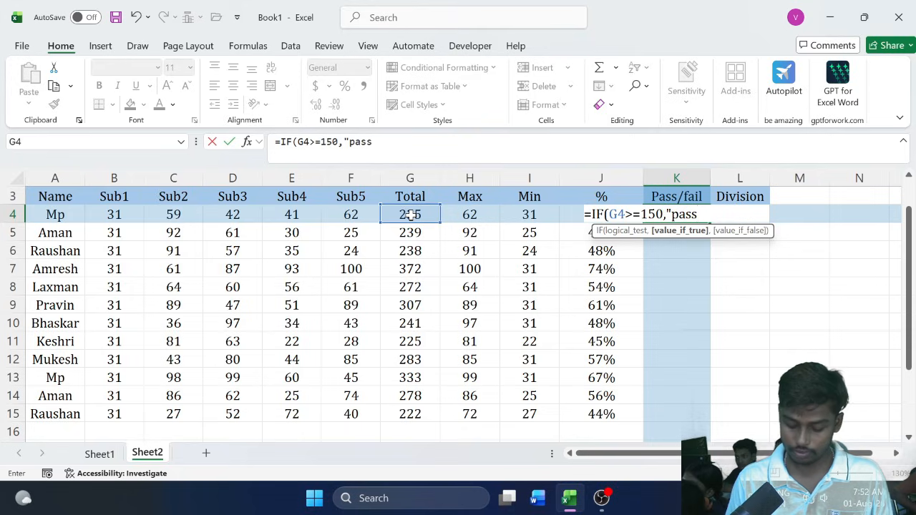
type("\",")
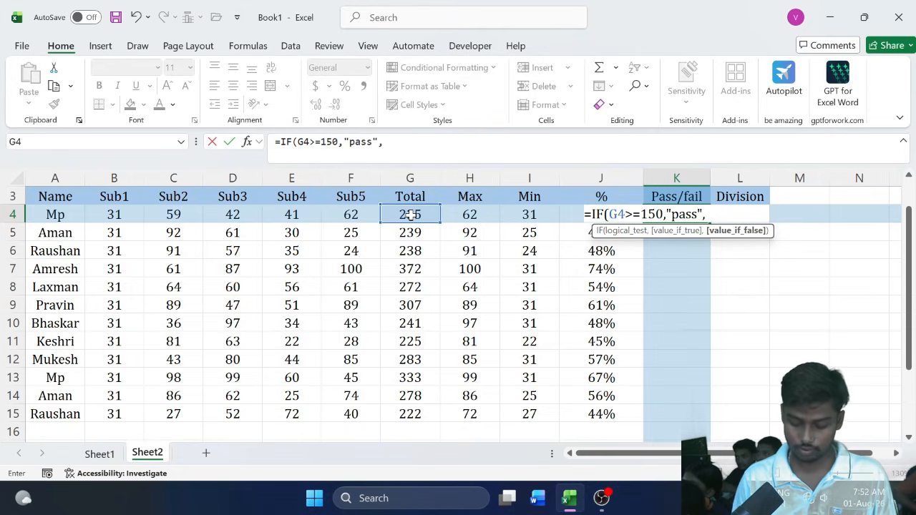
type("\"fa")
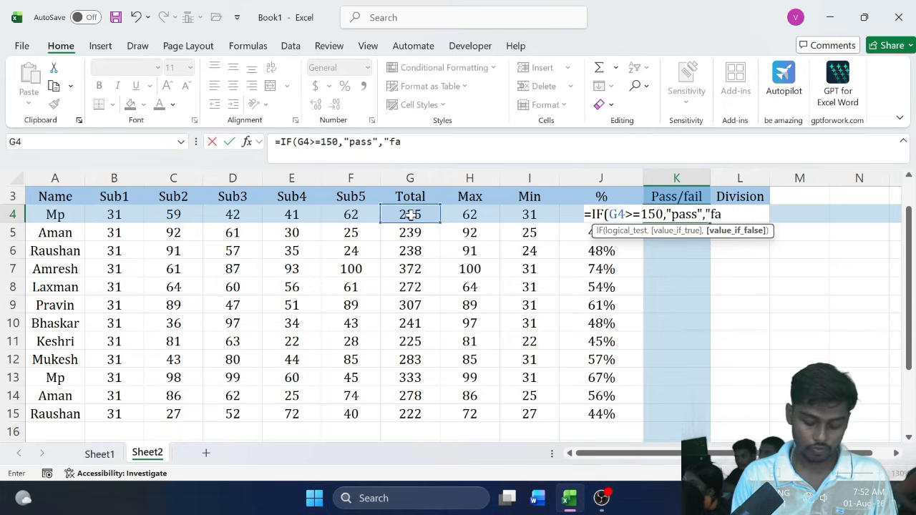
type("il")
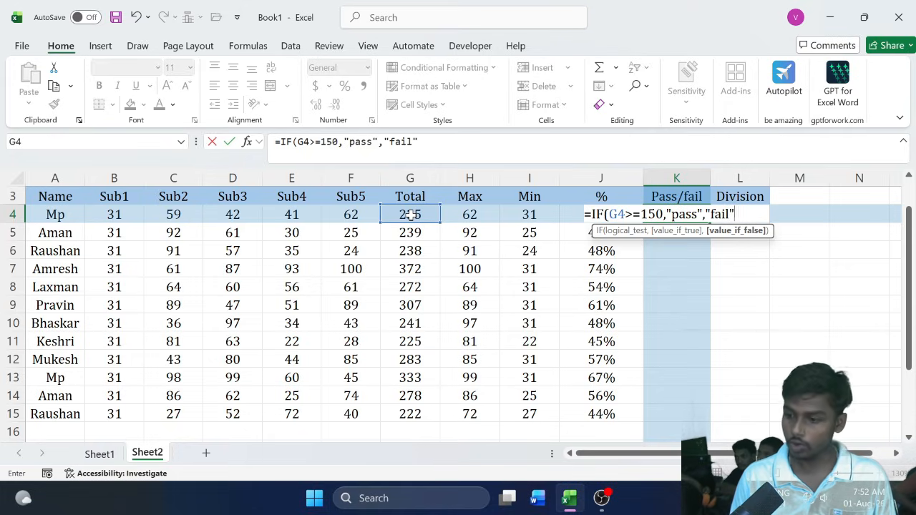
type("\")")
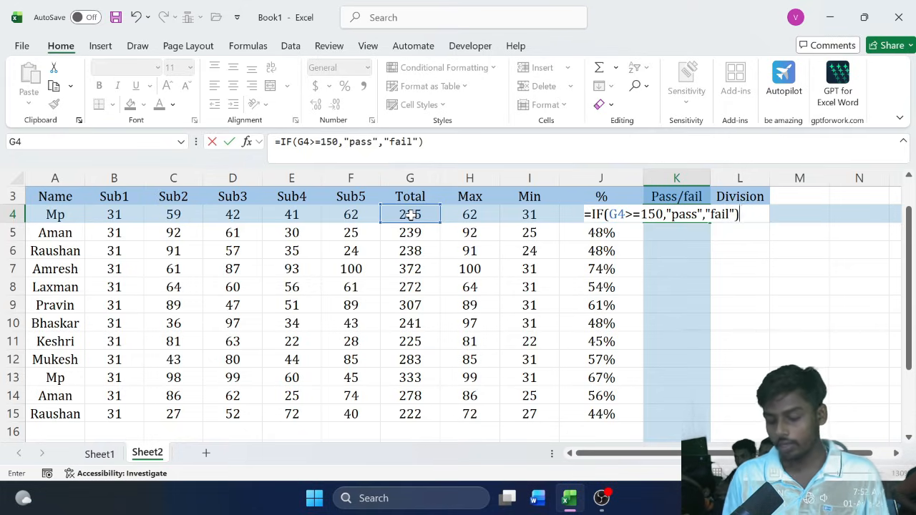
key("Return")
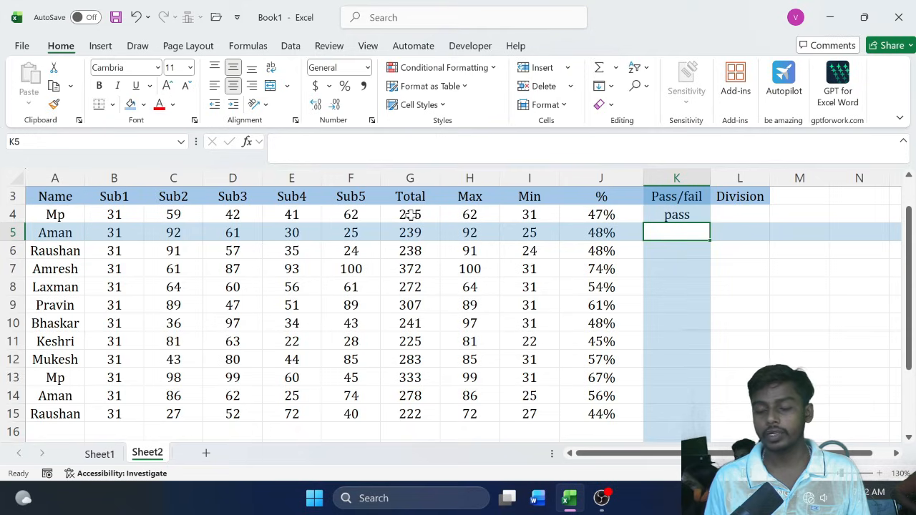
left_click(684, 216)
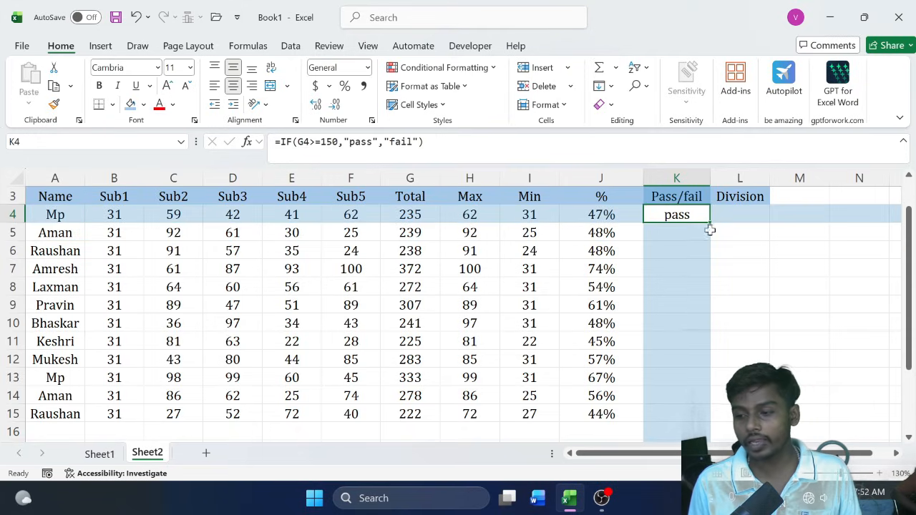
left_click_drag(710, 223, 710, 421)
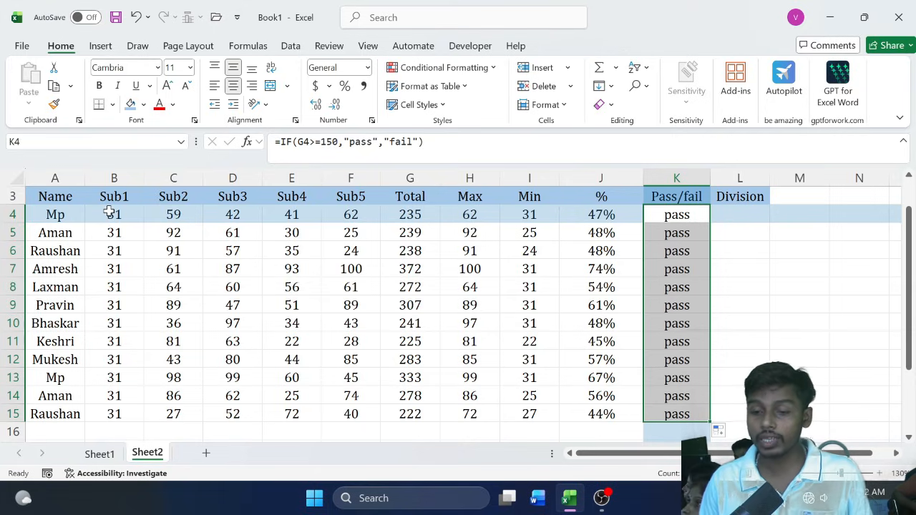
- Compare the individual subject marks in rows 4 to 6 with the pass/fail results and their formula
left_click_drag(104, 213, 122, 254)
left_click_drag(122, 213, 344, 225)
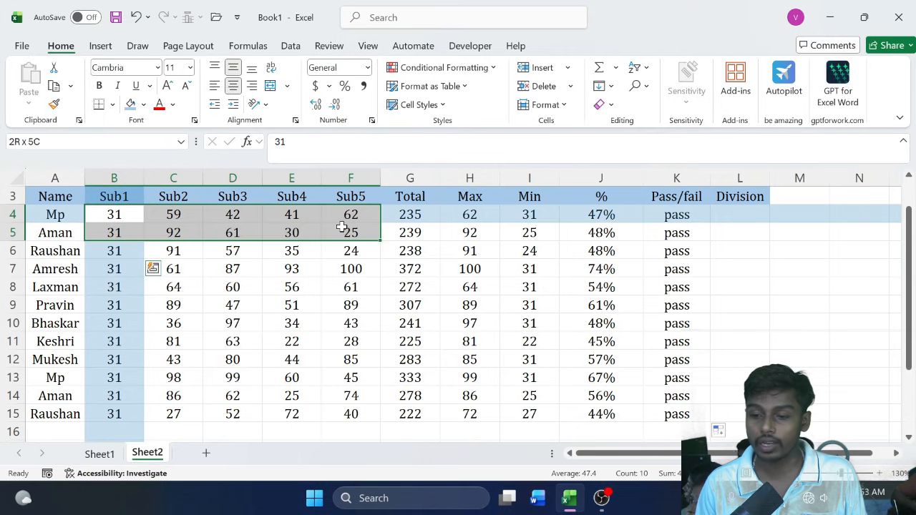
left_click(120, 232)
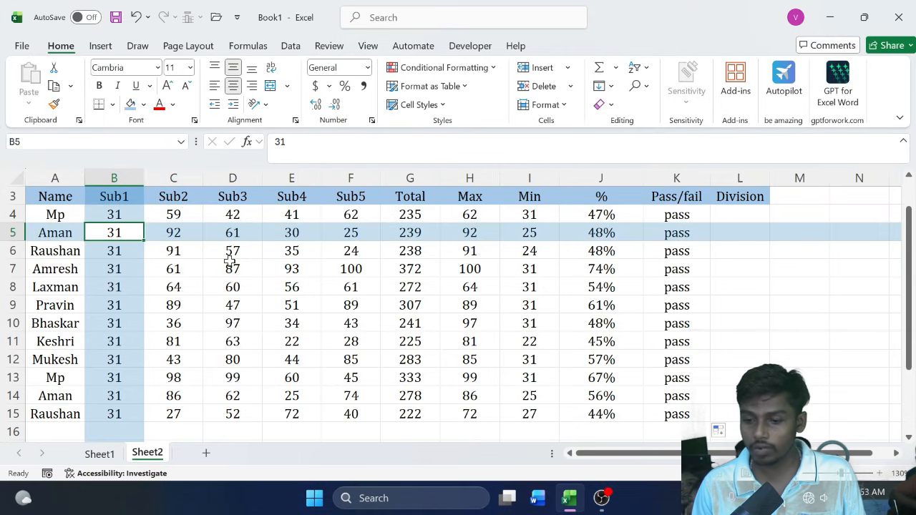
left_click(345, 251)
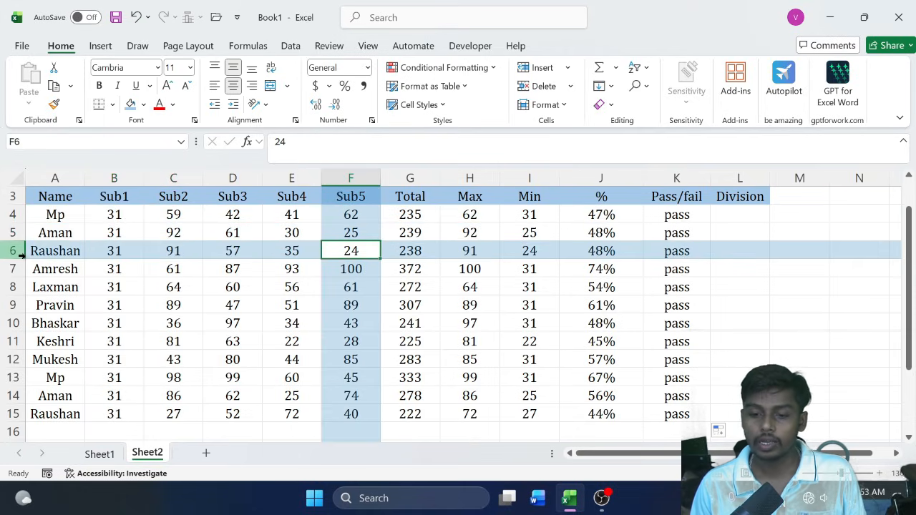
left_click(22, 251)
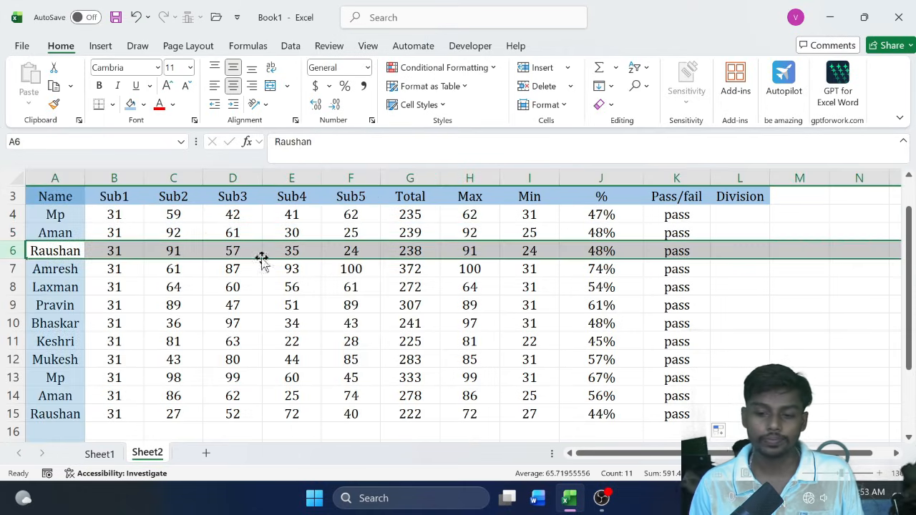
left_click(355, 251)
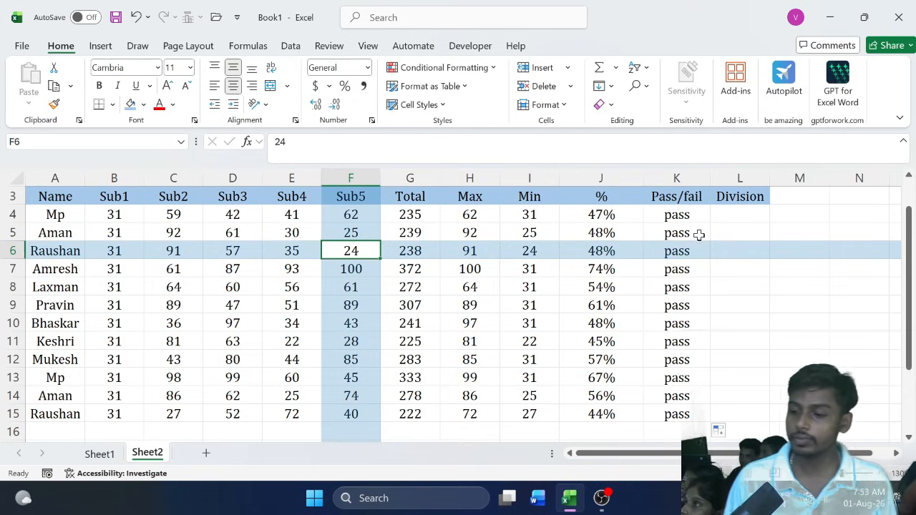
left_click(691, 214)
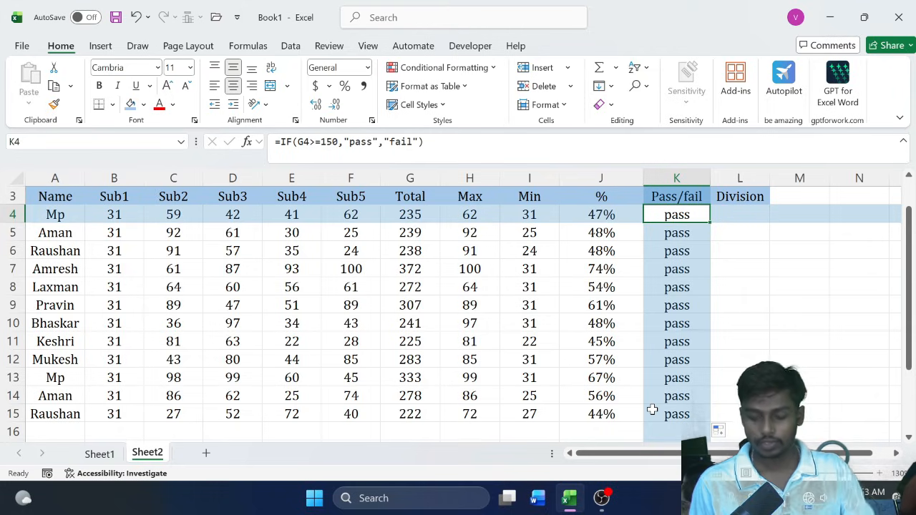
left_click(691, 249)
left_click(689, 216)
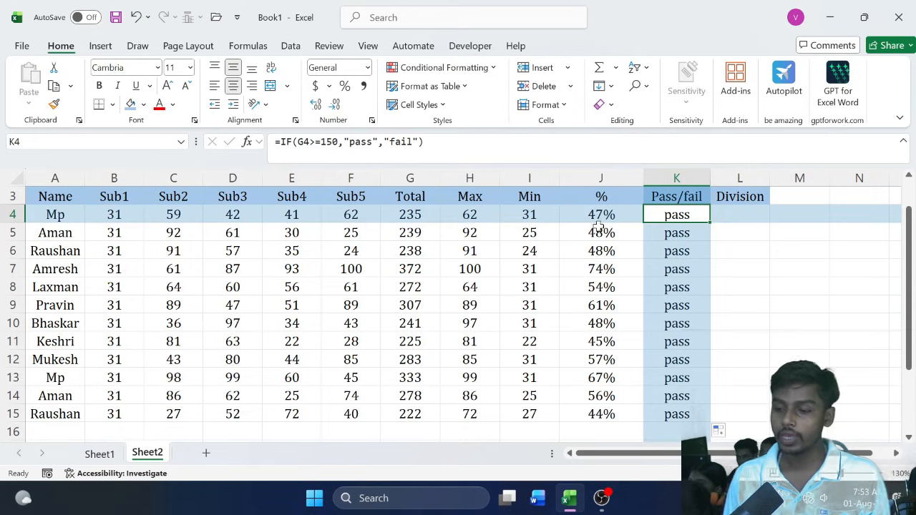
- Change the formula in cell K4 to =IF(I4>=30,"pass","fail") and fill it down to K15
double_click(685, 215)
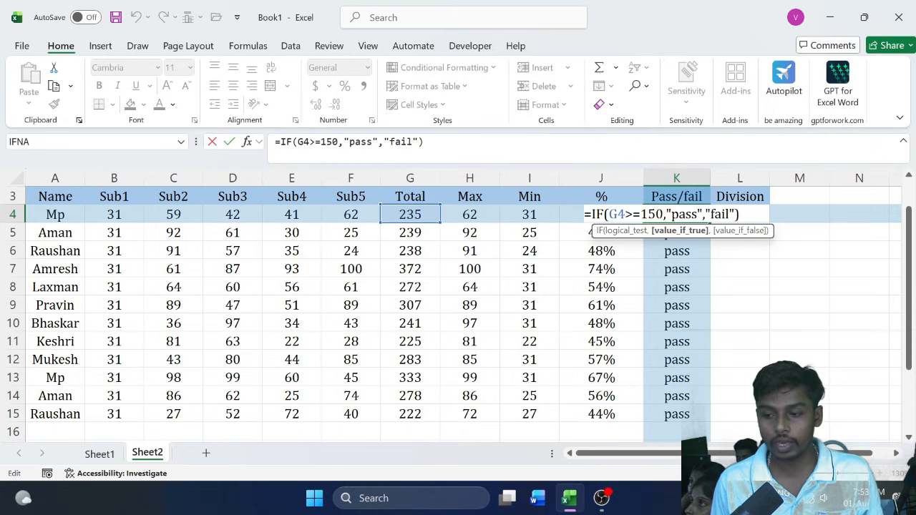
left_click_drag(608, 215, 625, 214)
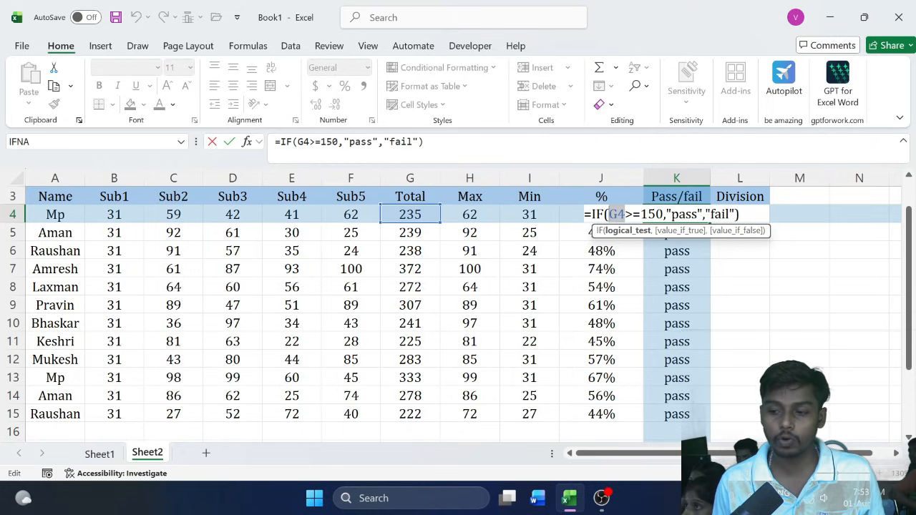
left_click(540, 212)
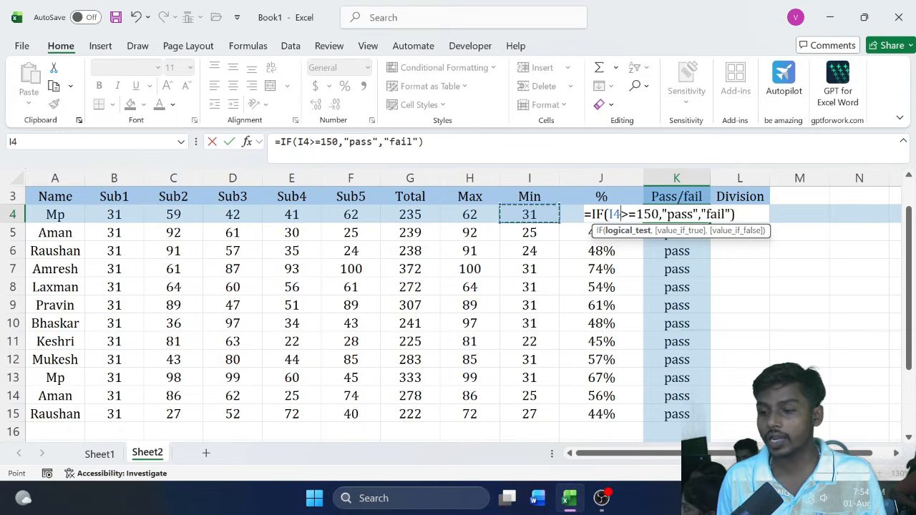
left_click(659, 214)
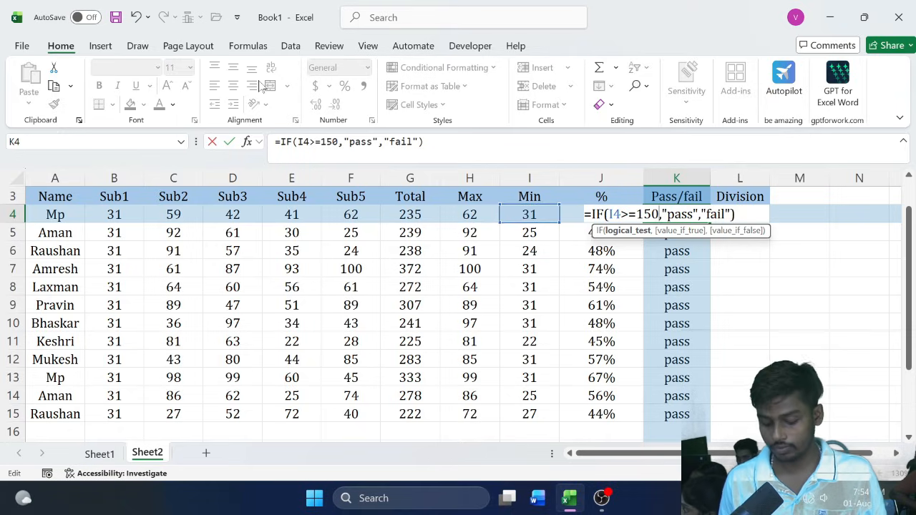
key("BackSpace")
key("BackSpace")
key("BackSpace")
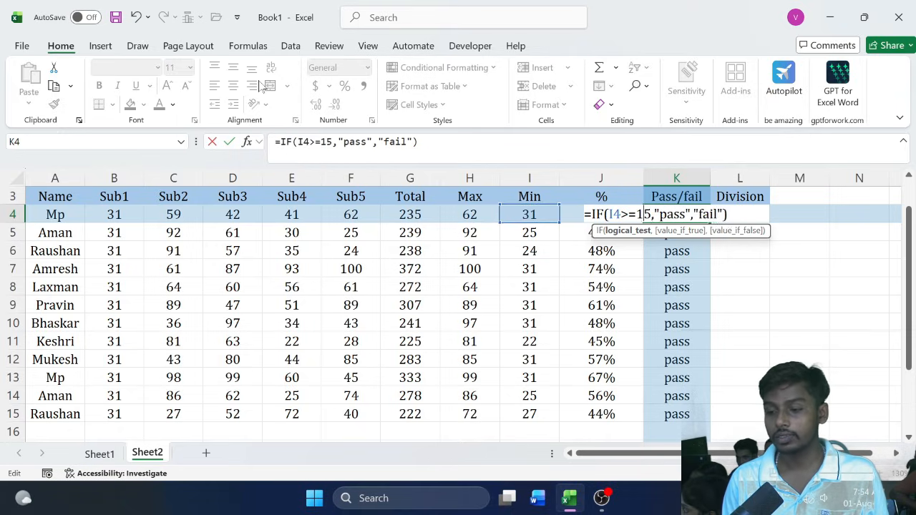
type("30")
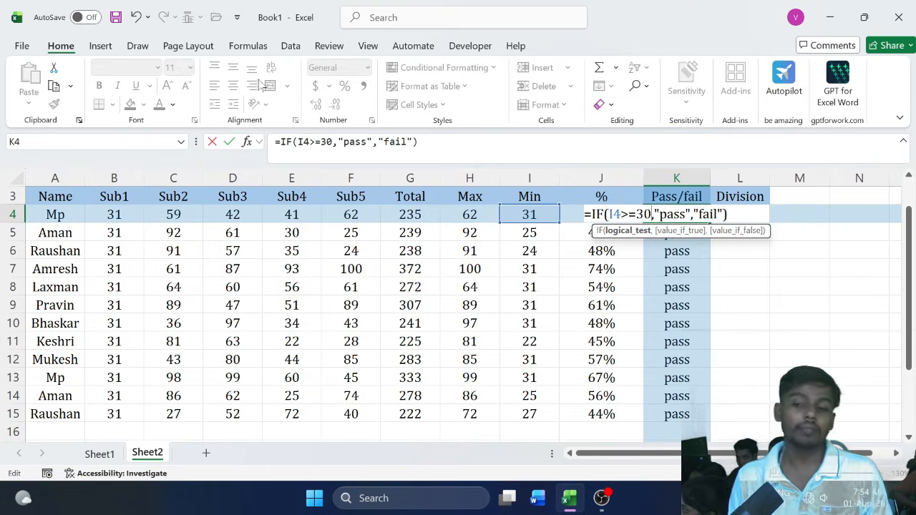
key("Return")
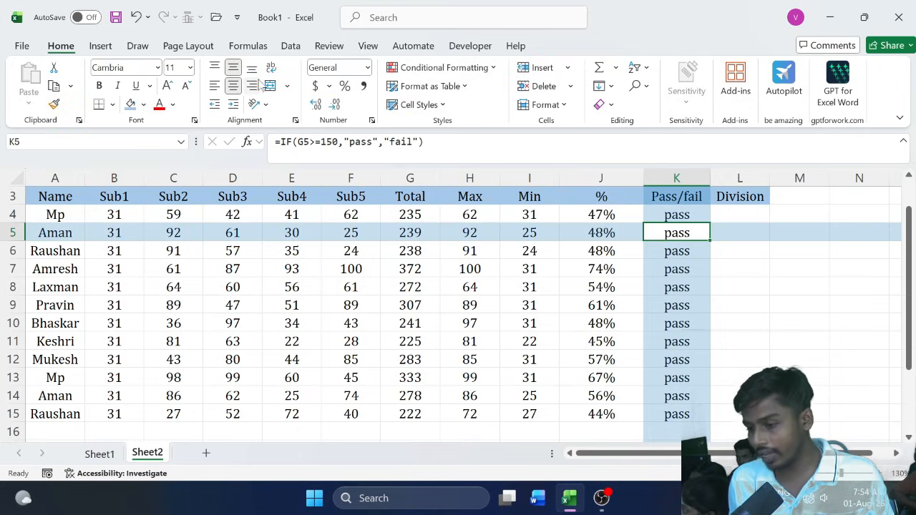
left_click(698, 213)
left_click_drag(703, 219, 693, 402)
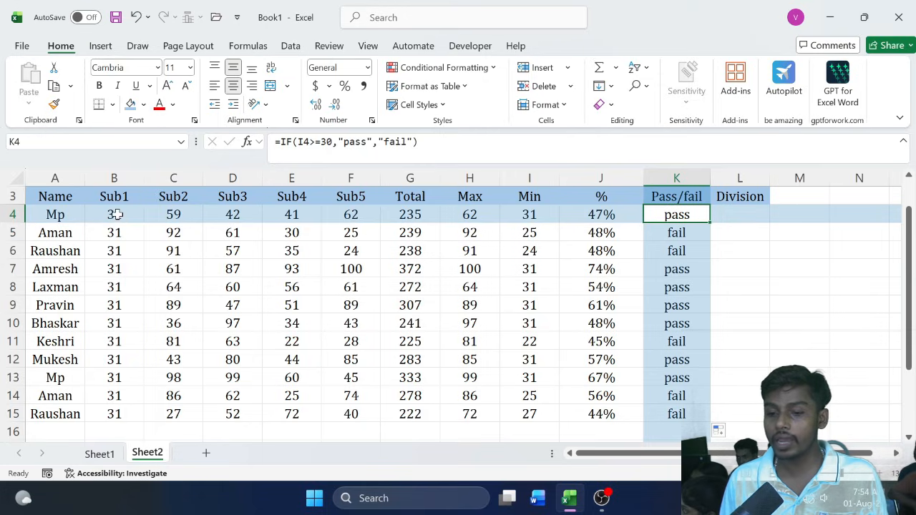
- Compare the subject marks in rows 4 and 5 with their pass/fail results and formulas in column K
left_click_drag(115, 215, 352, 205)
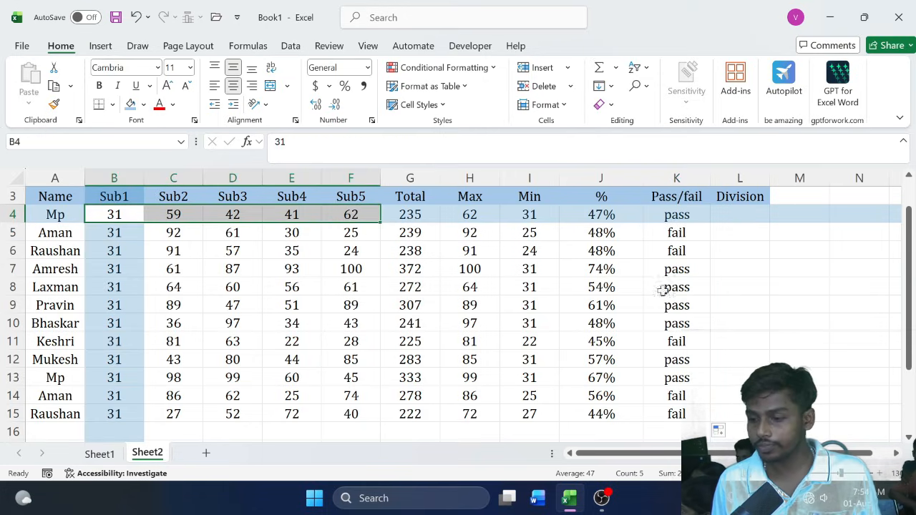
left_click(665, 231)
left_click_drag(113, 233, 361, 233)
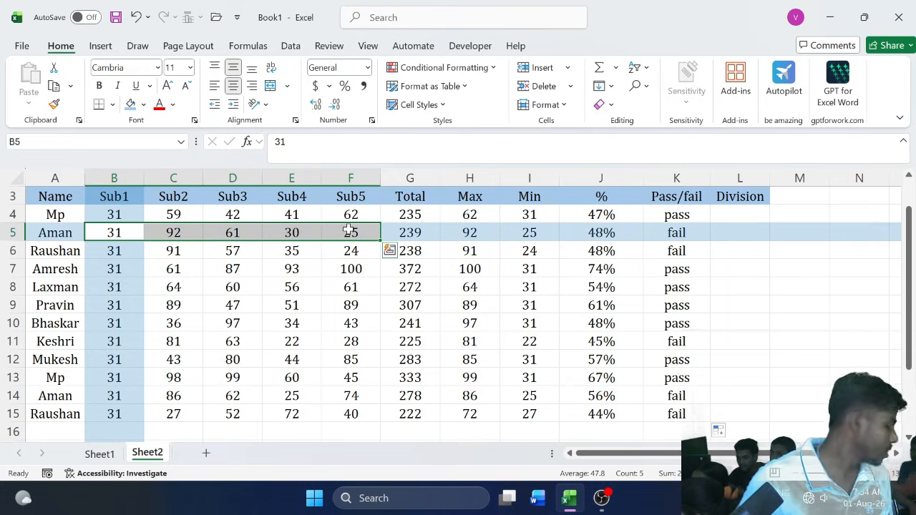
left_click(681, 233)
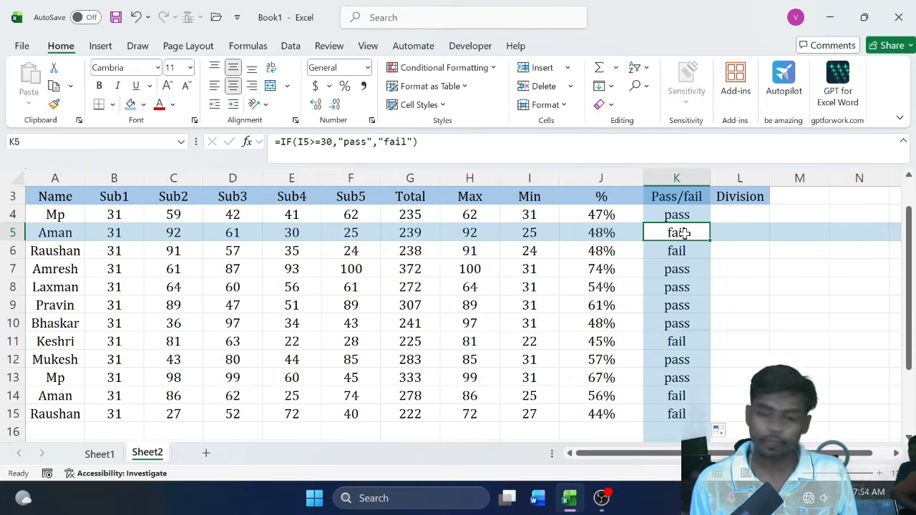
left_click(675, 178)
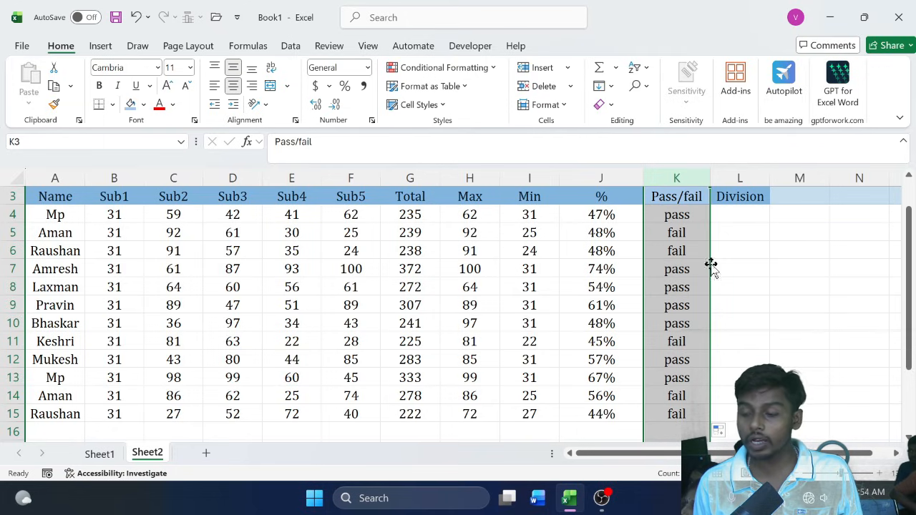
left_click(680, 217)
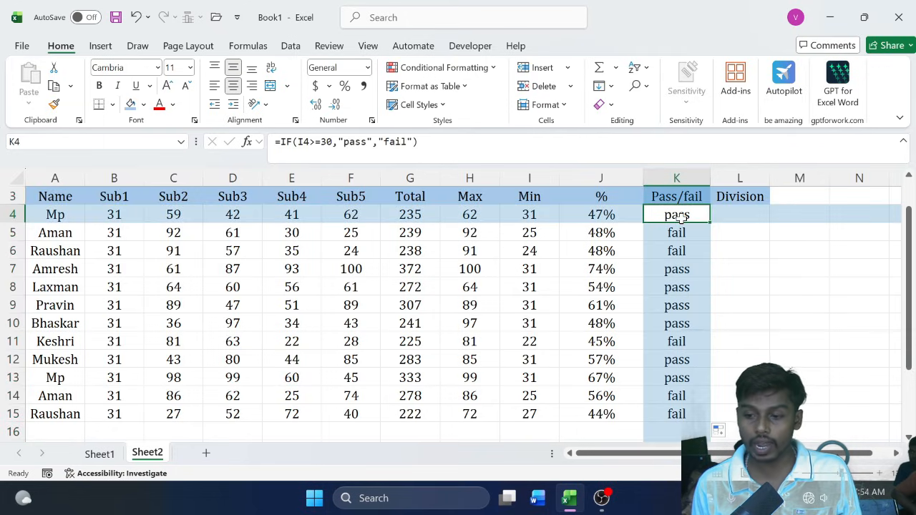
- Insert a new column before the Division column and copy the Pass/fail heading from K3 into L3
left_click(746, 178)
right_click(746, 178)
left_click(787, 307)
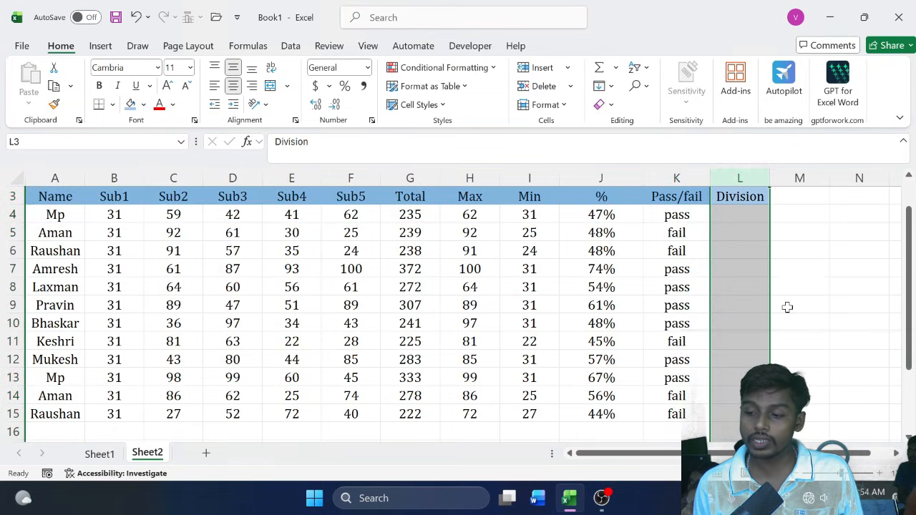
left_click(684, 200)
key("ctrl+c")
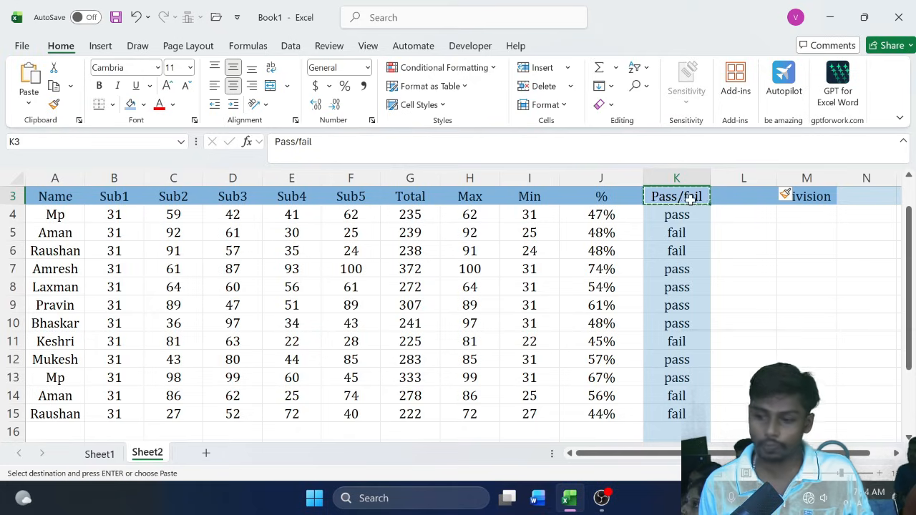
left_click(731, 196)
key("ctrl+v")
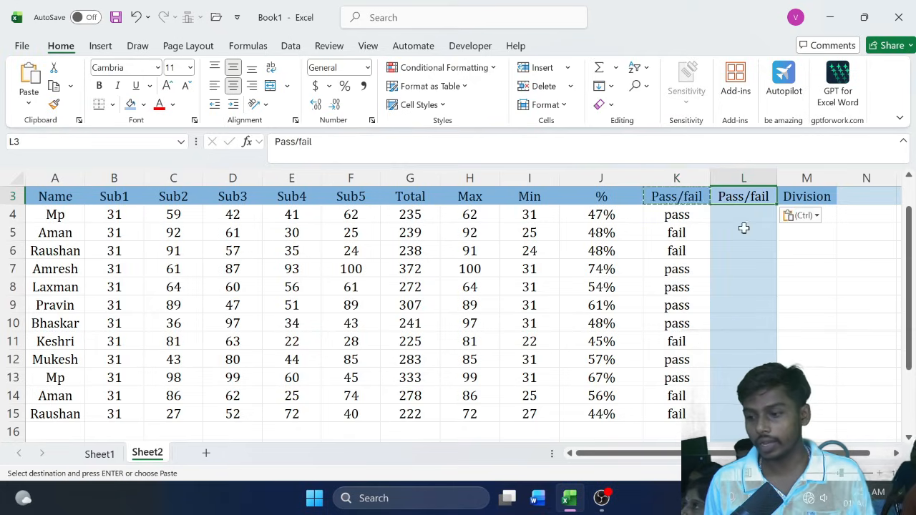
- Start an IF formula in cell L4 of the second Pass/fail column
left_click(731, 219)
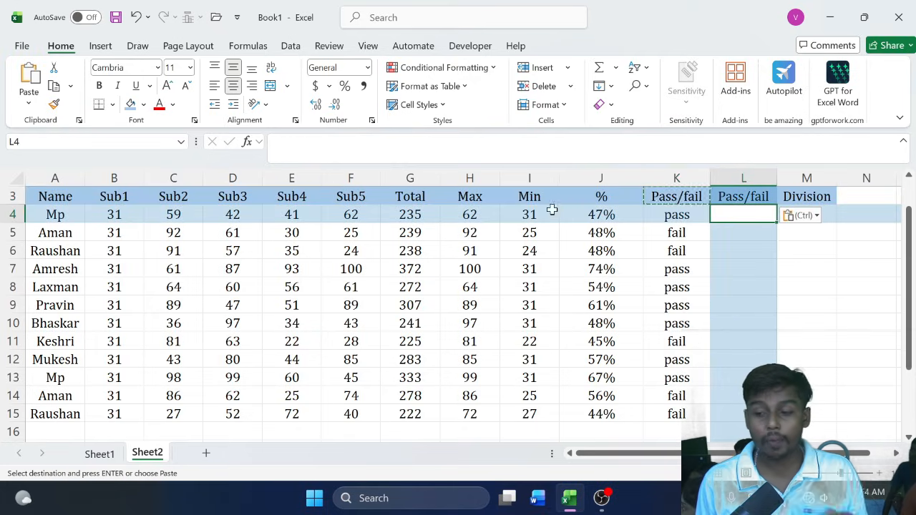
left_click_drag(548, 218, 544, 410)
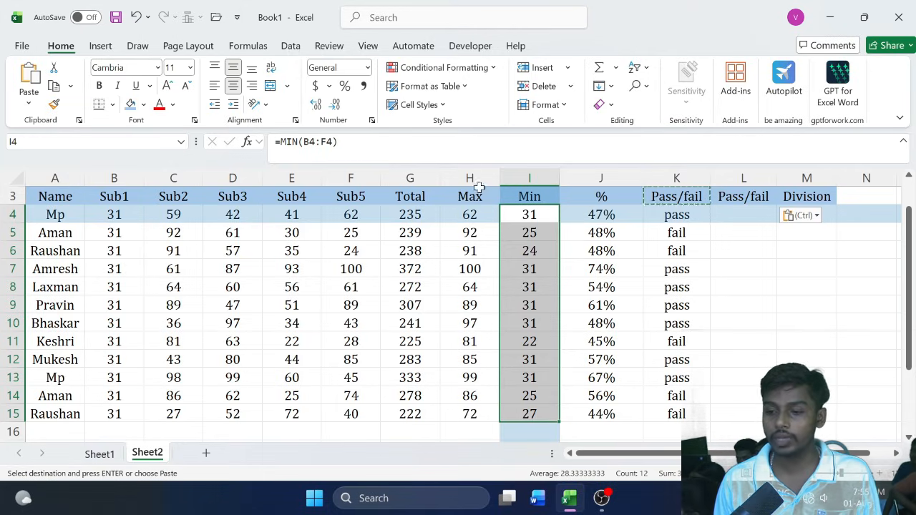
left_click(736, 214)
key("Escape")
key("Left")
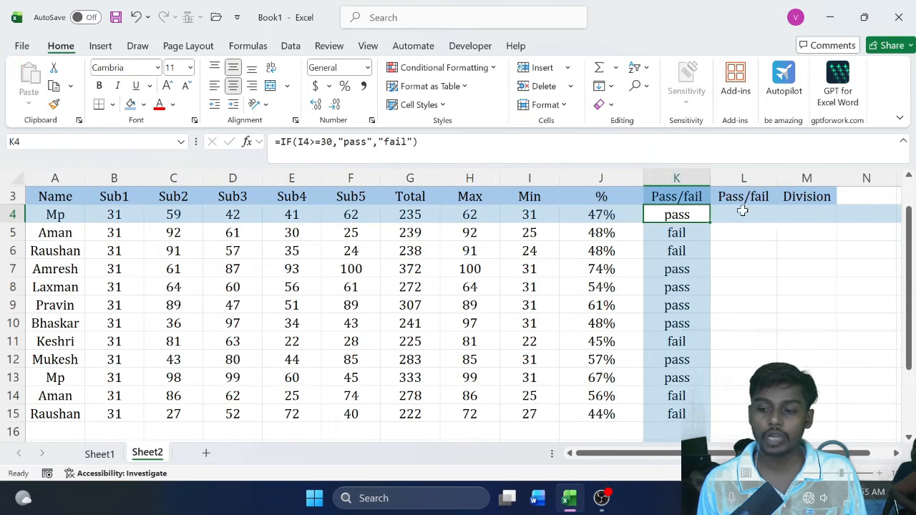
left_click(742, 212)
type("=")
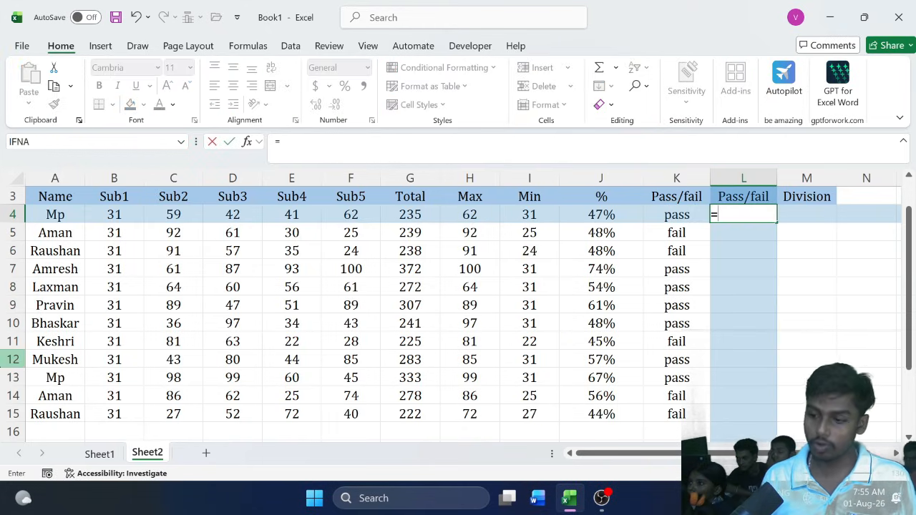
type("IF(")
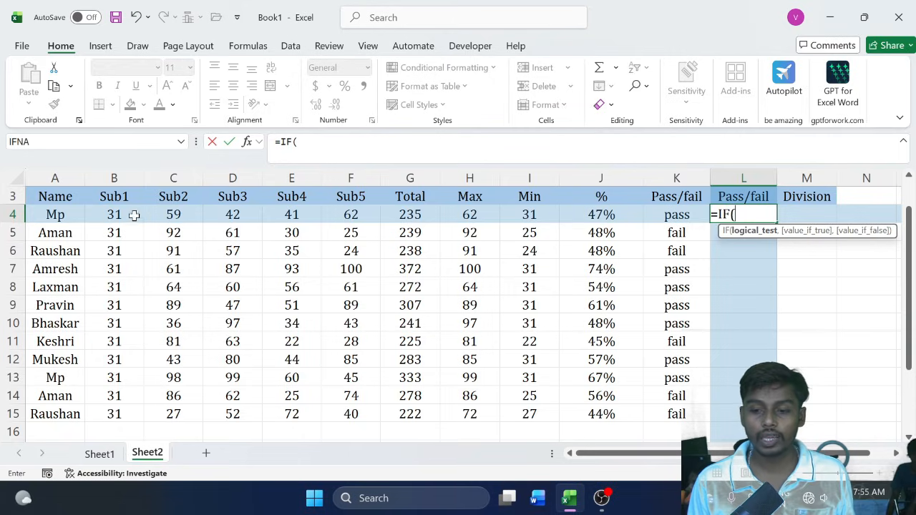
left_click_drag(104, 214, 351, 211)
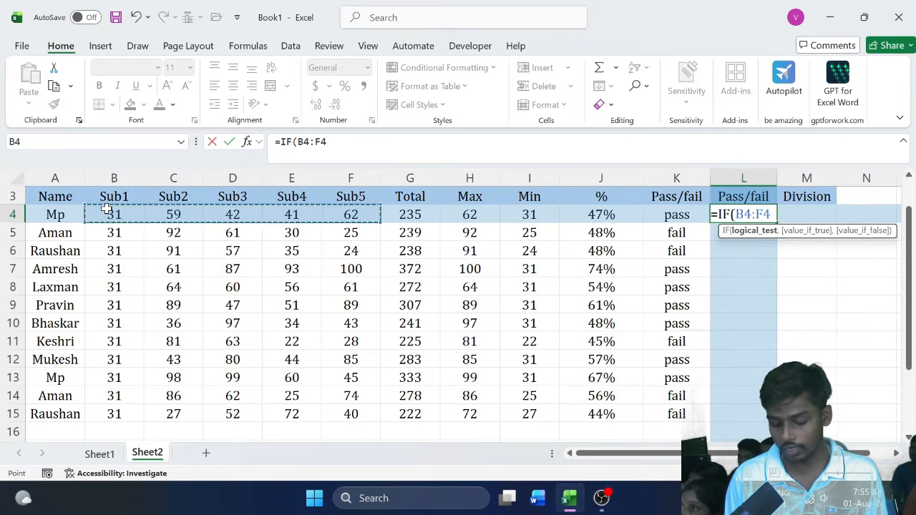
key("BackSpace")
key("BackSpace")
key("BackSpace")
key("BackSpace")
key("BackSpace")
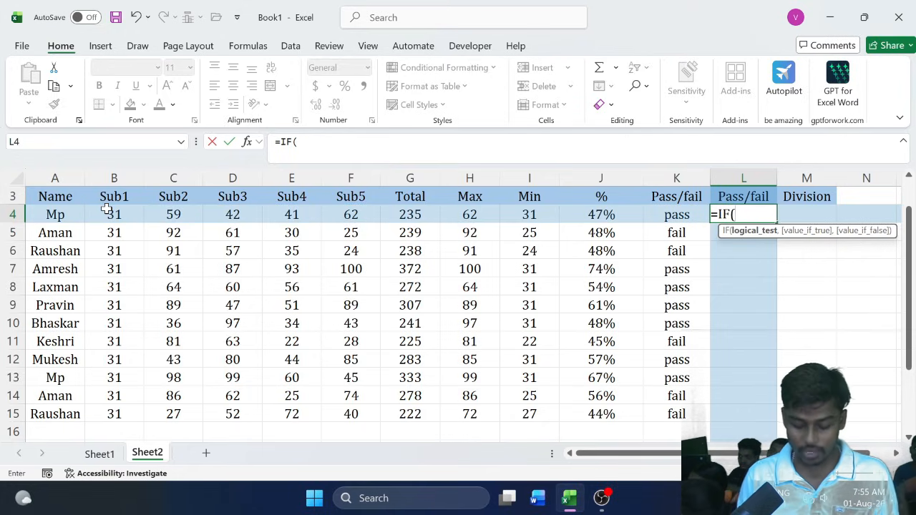
- Enter MIN(B4:F4)>=30 as the logical test of the IF formula in L4
type("min(")
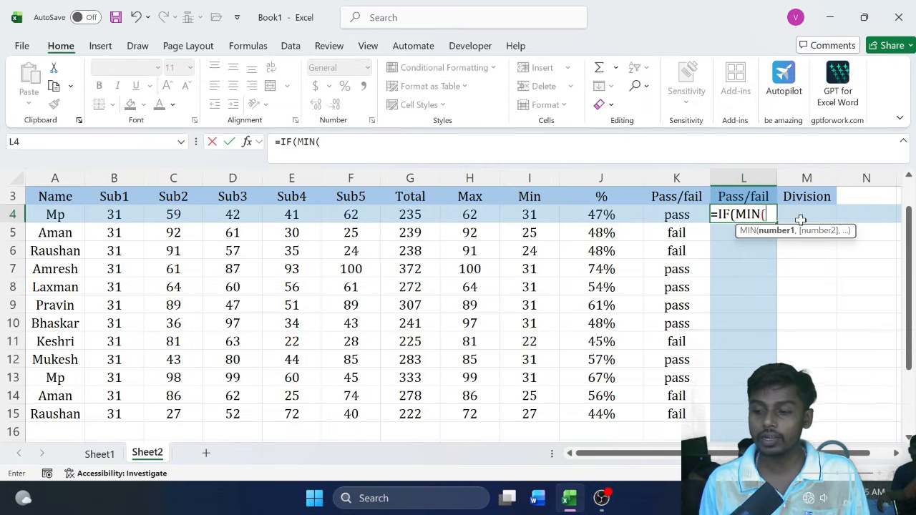
left_click_drag(115, 215, 378, 217)
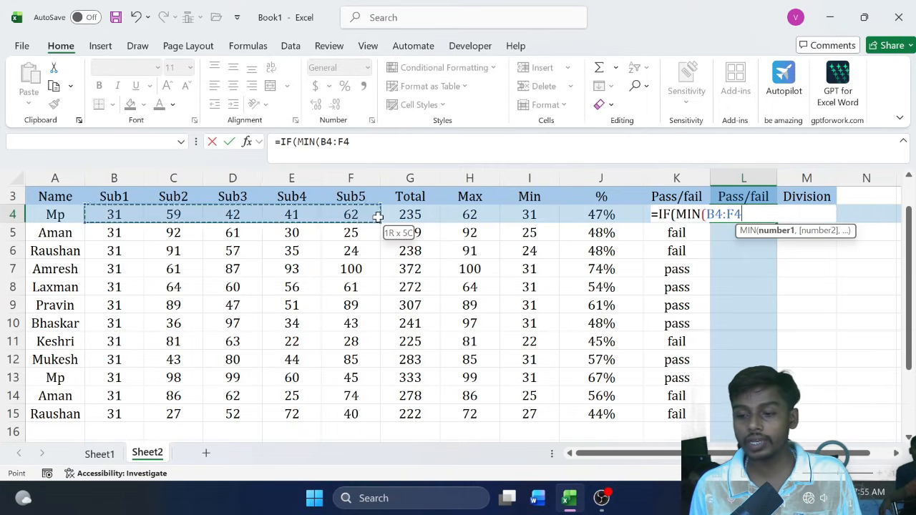
type(")")
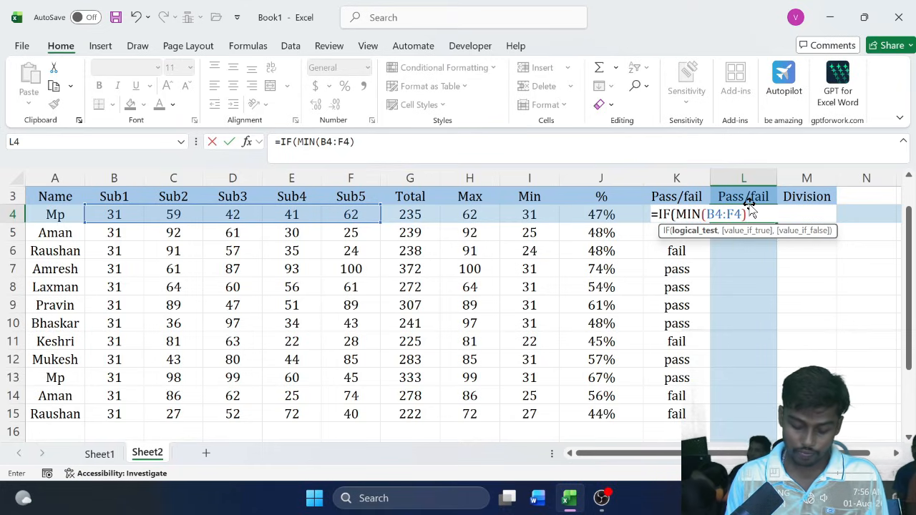
type(">")
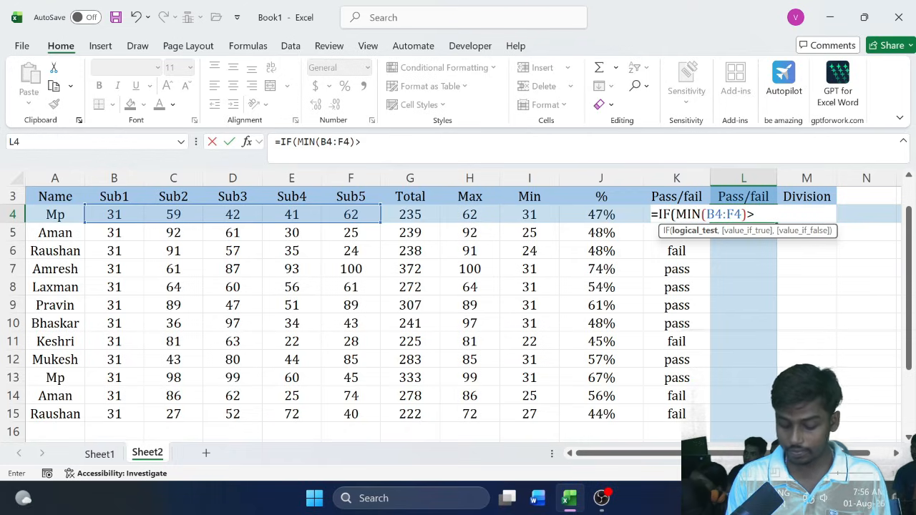
type("=30")
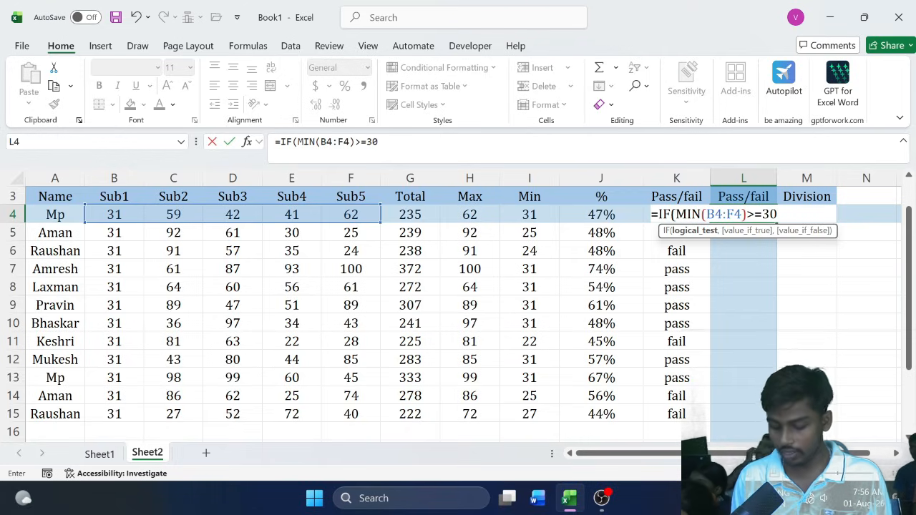
- Complete the IF formula in L4 with "pass" if true and "fail" if false, and fill it down to L15
type("\"")
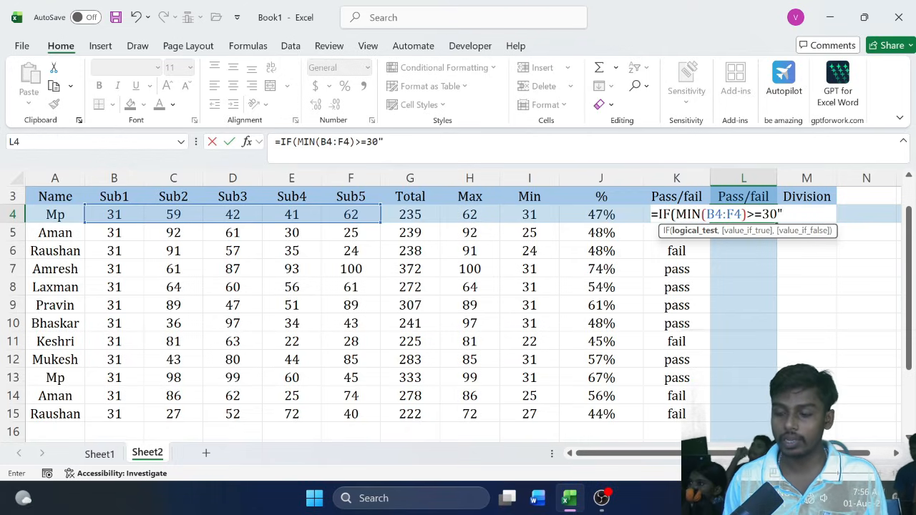
key("BackSpace")
type(",")
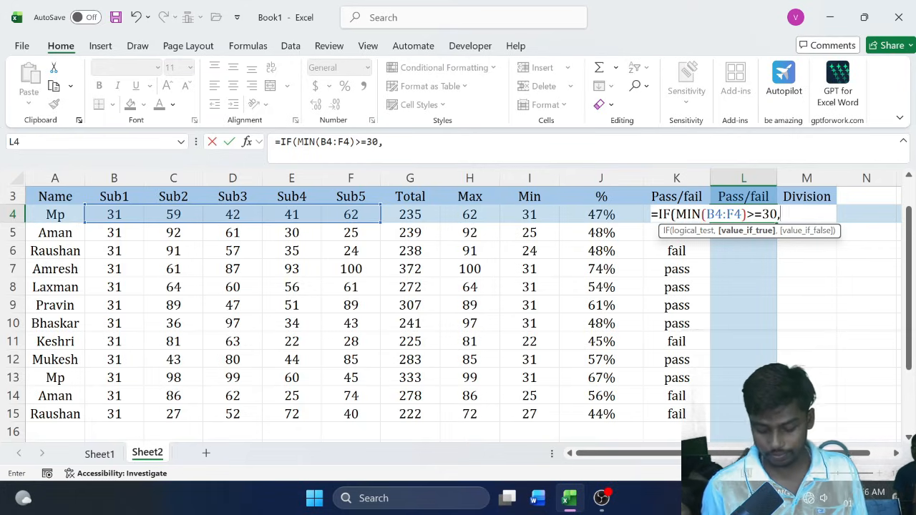
type("\"pass")
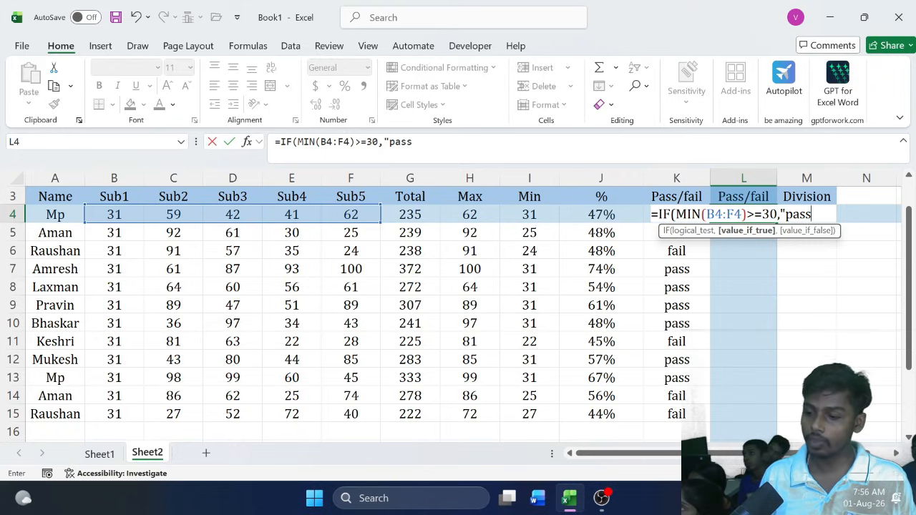
type("\",")
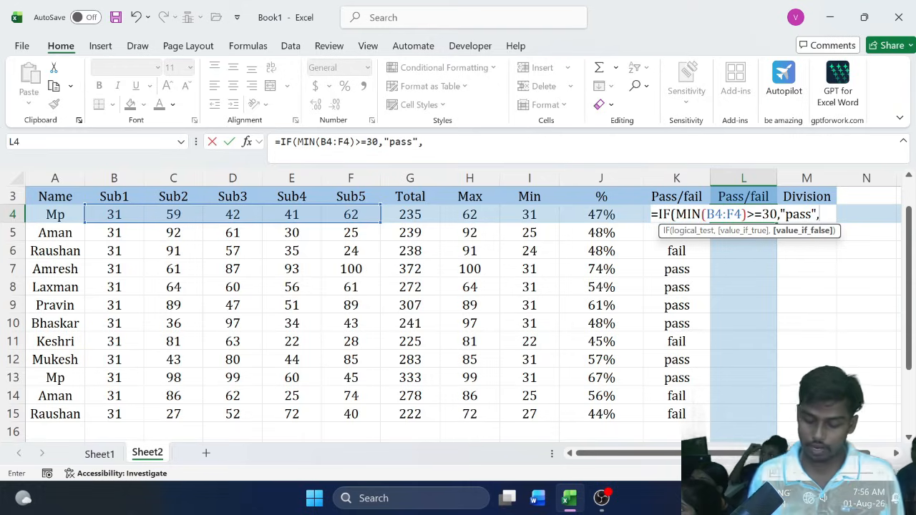
type("\"fai")
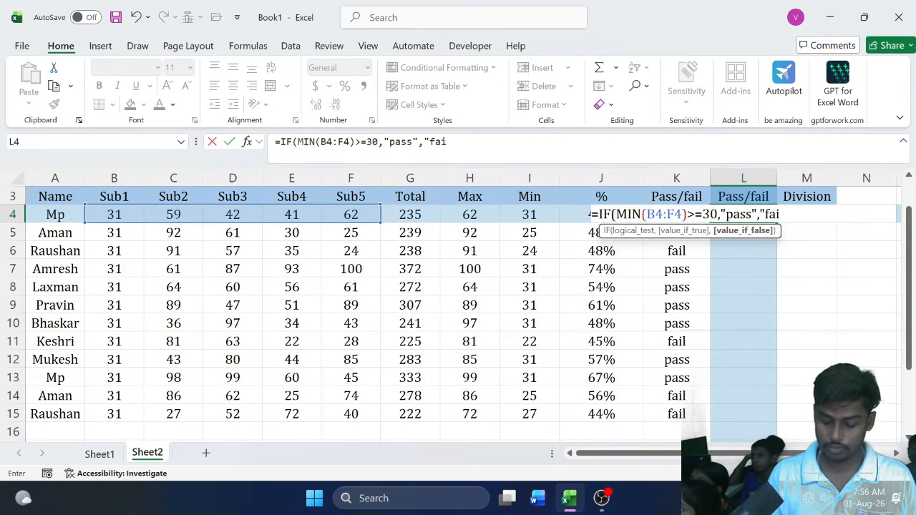
type("l\"")
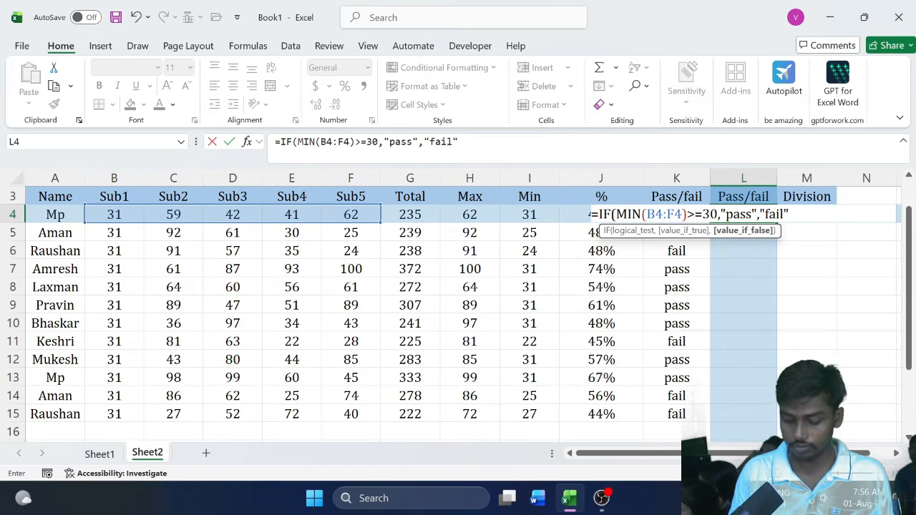
type(")")
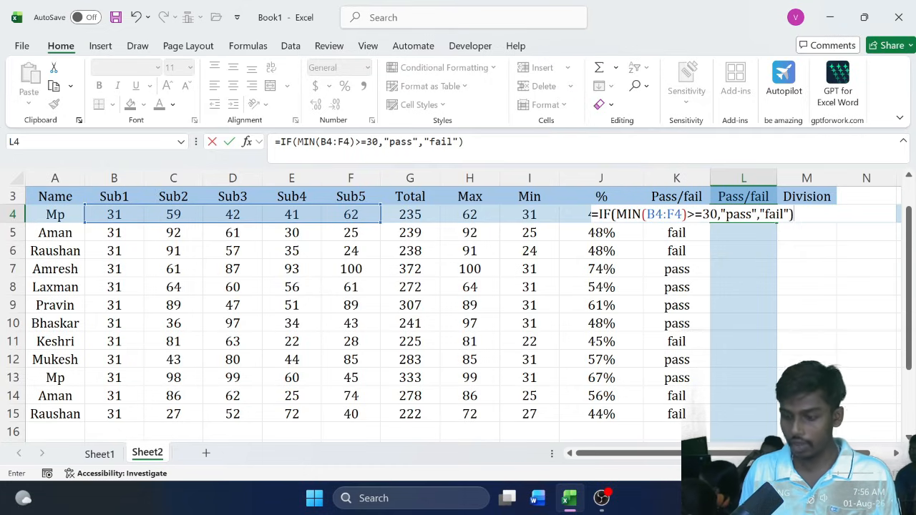
key("Return")
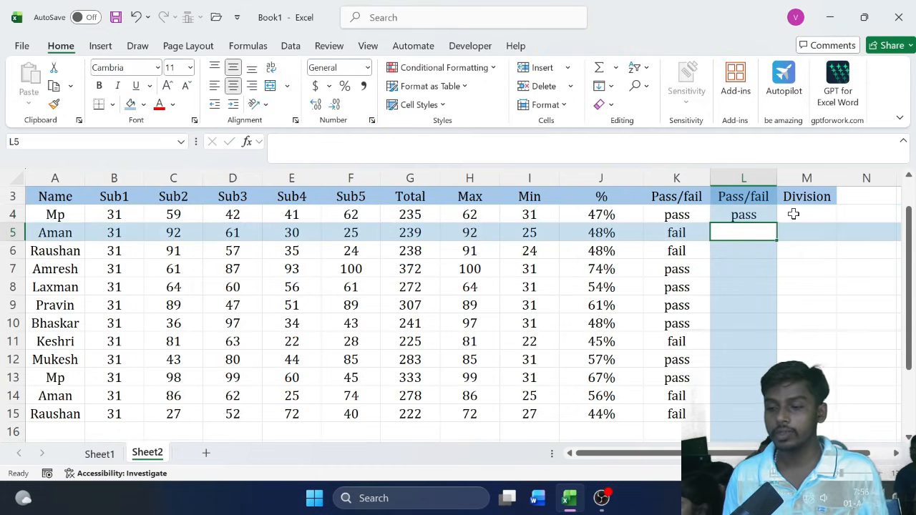
left_click(757, 216)
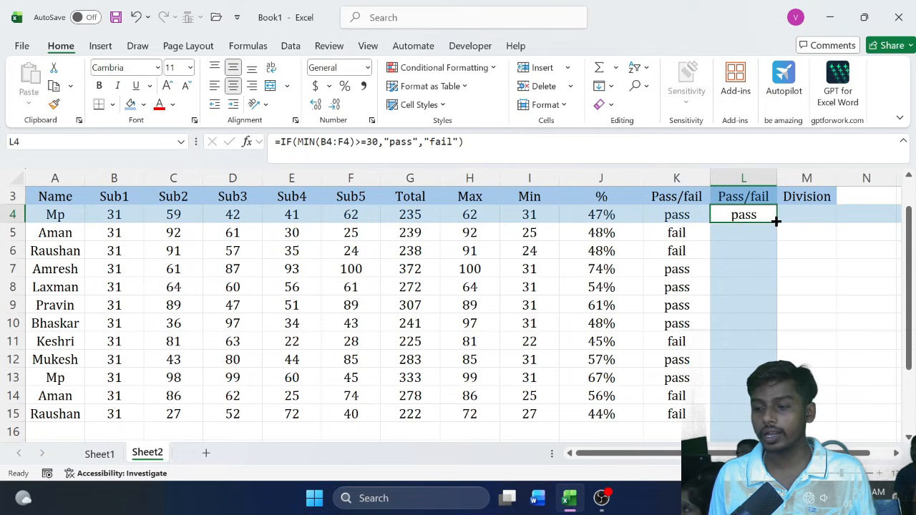
left_click_drag(777, 221, 718, 419)
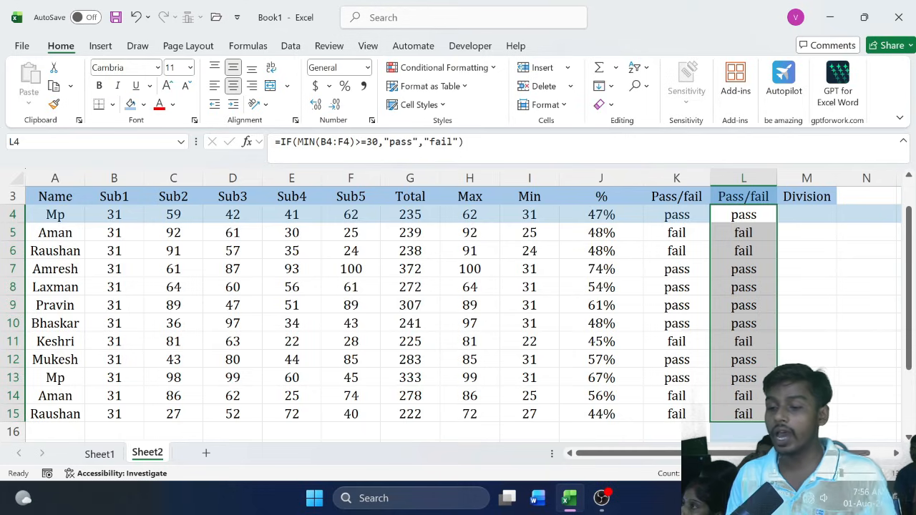
- Compare the two Pass/fail columns K and L, review the formula in L4, and look over the empty Division column
left_click(684, 229)
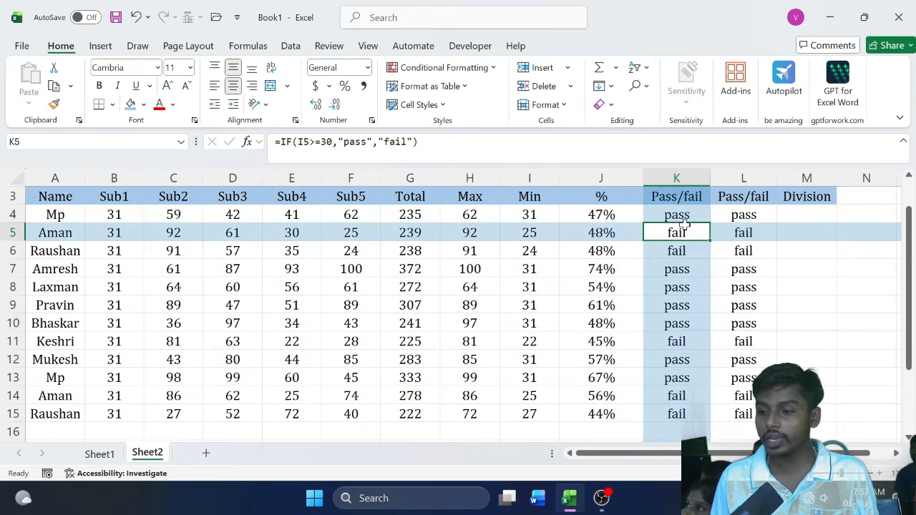
left_click(685, 166)
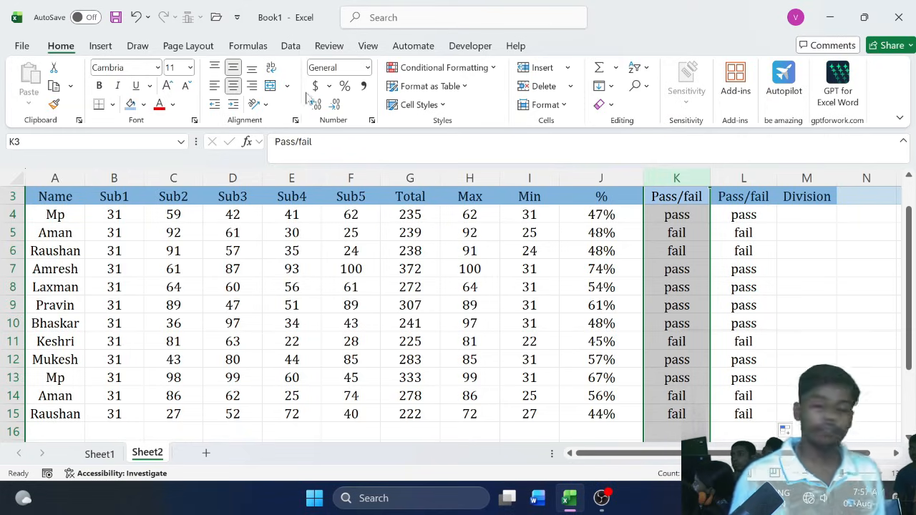
left_click(750, 178)
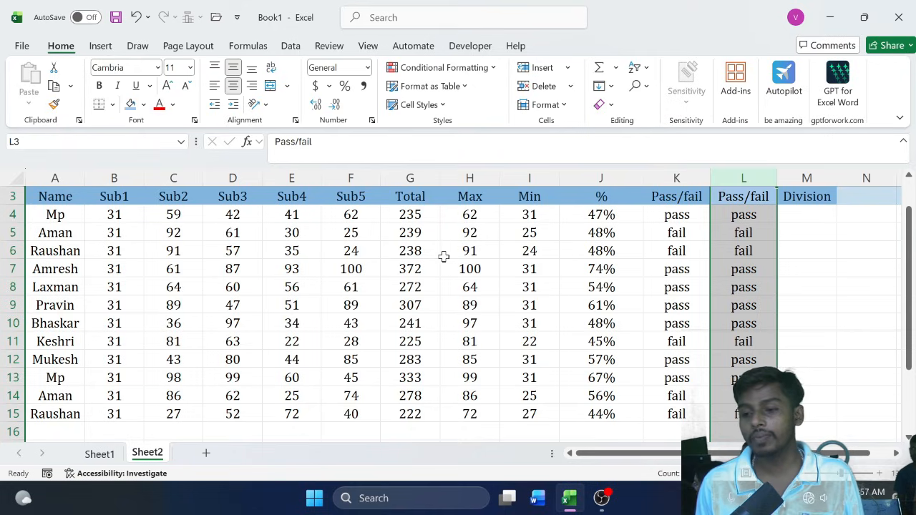
left_click(759, 214)
double_click(758, 214)
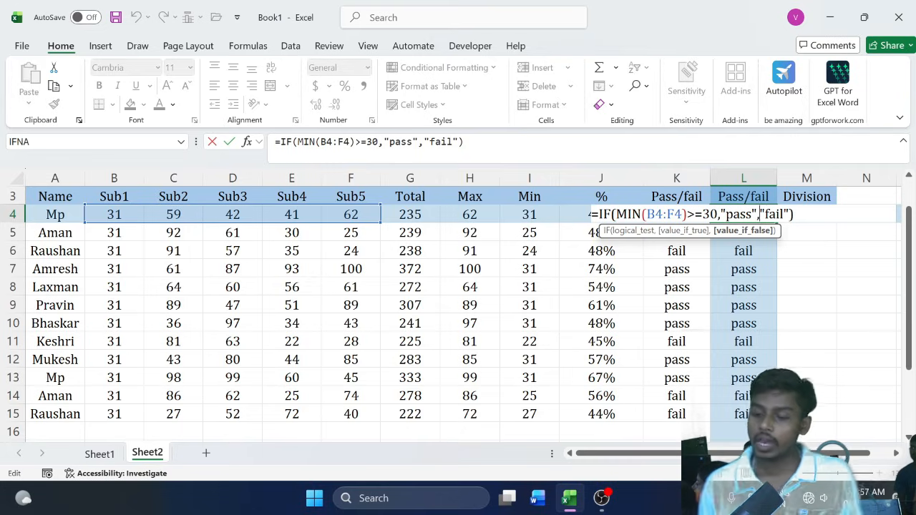
key("Return")
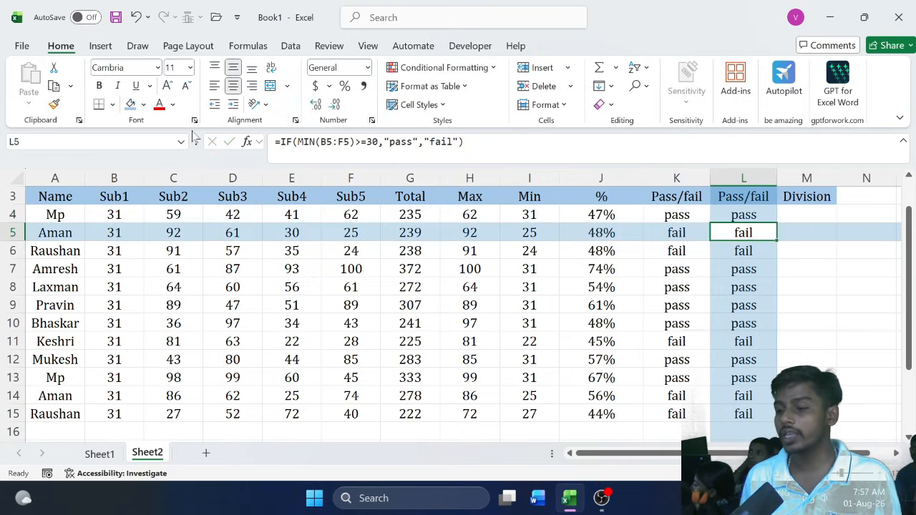
left_click(795, 177)
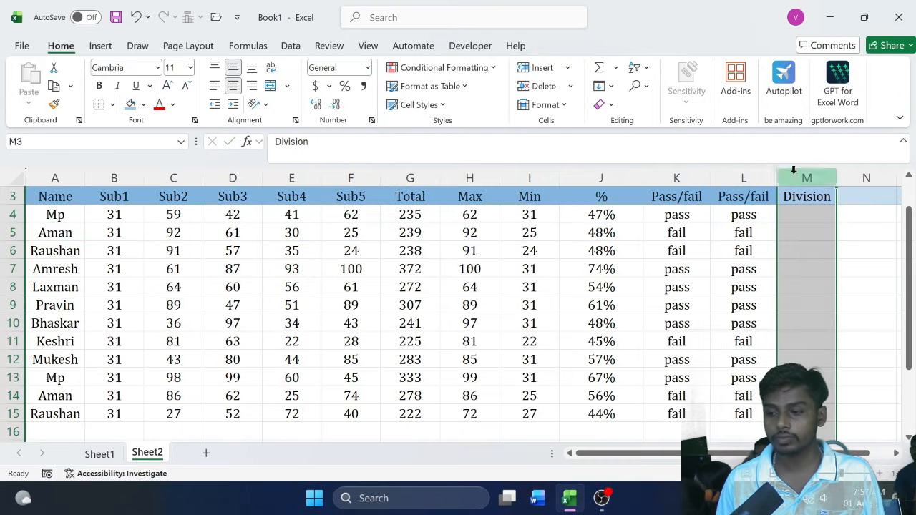
left_click(797, 216)
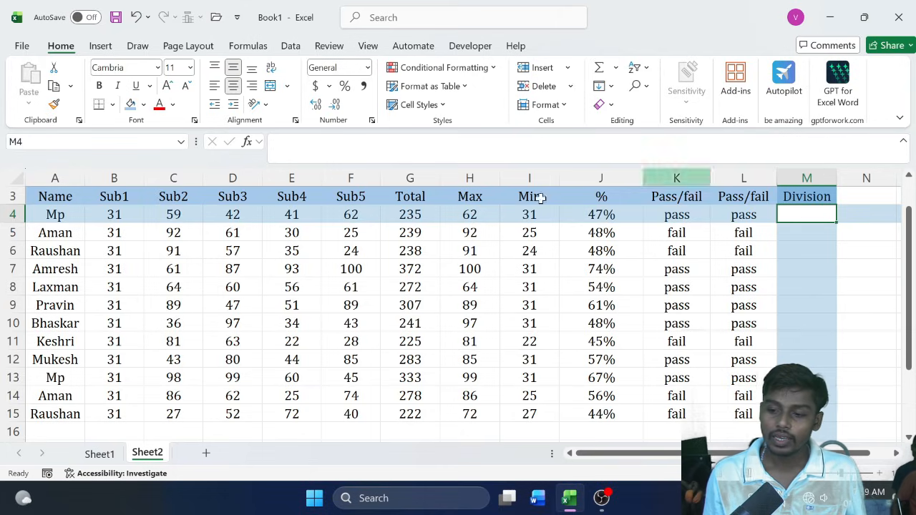
- Compare the formulas in K4 and L4 against the subject marks in B4:F4
left_click_drag(114, 215, 369, 218)
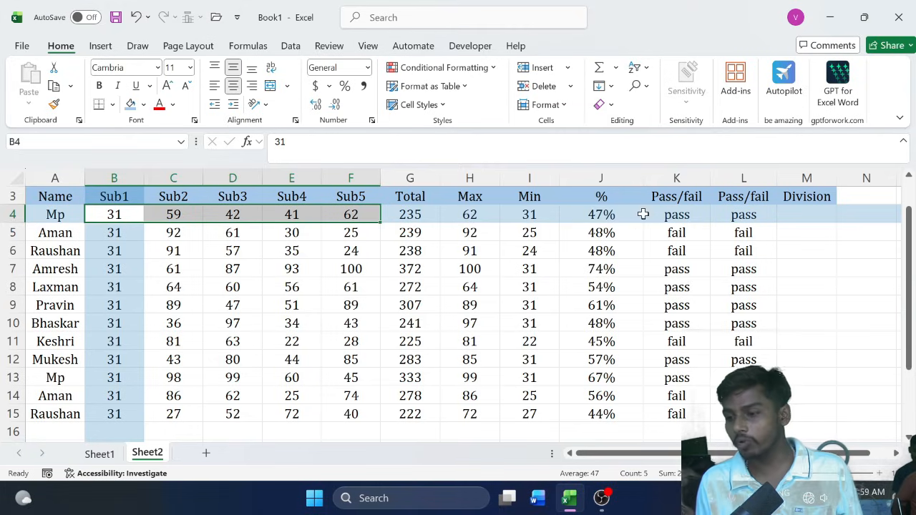
left_click(666, 216)
left_click(737, 217)
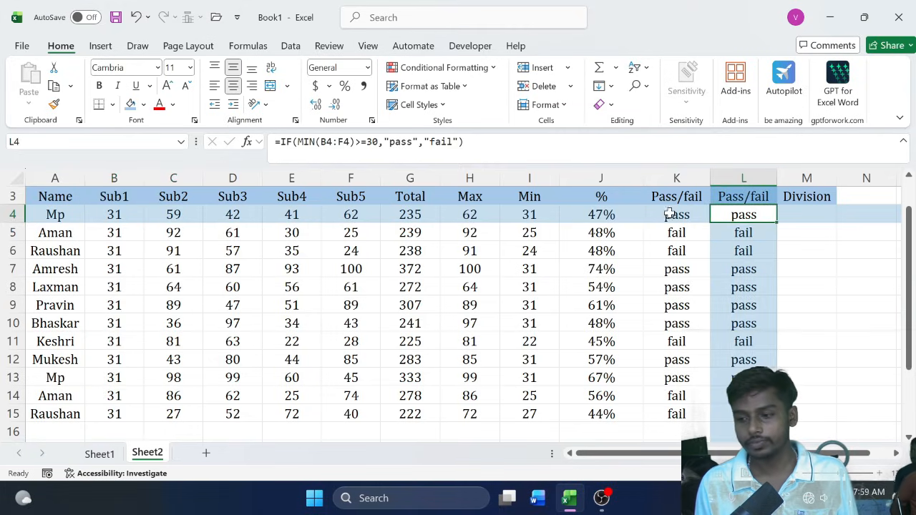
left_click(670, 214)
left_click(745, 213)
left_click(652, 218)
left_click(742, 208)
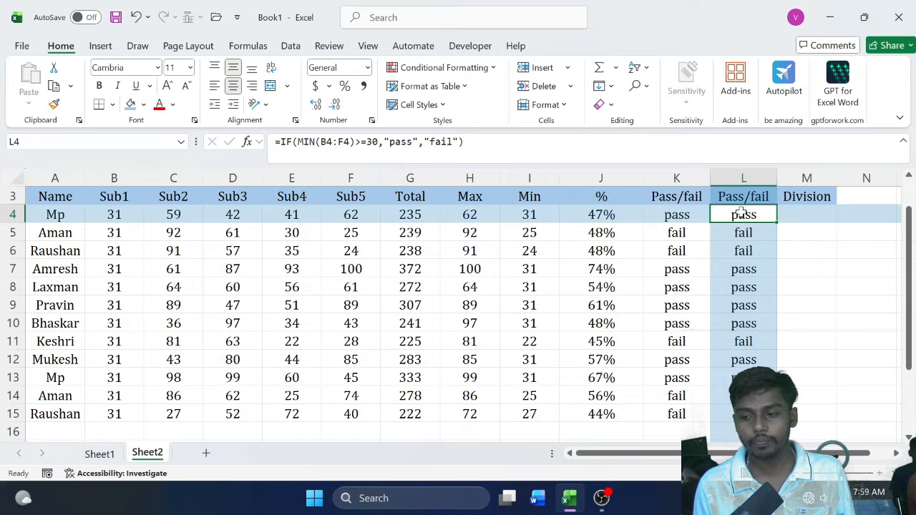
left_click(683, 212)
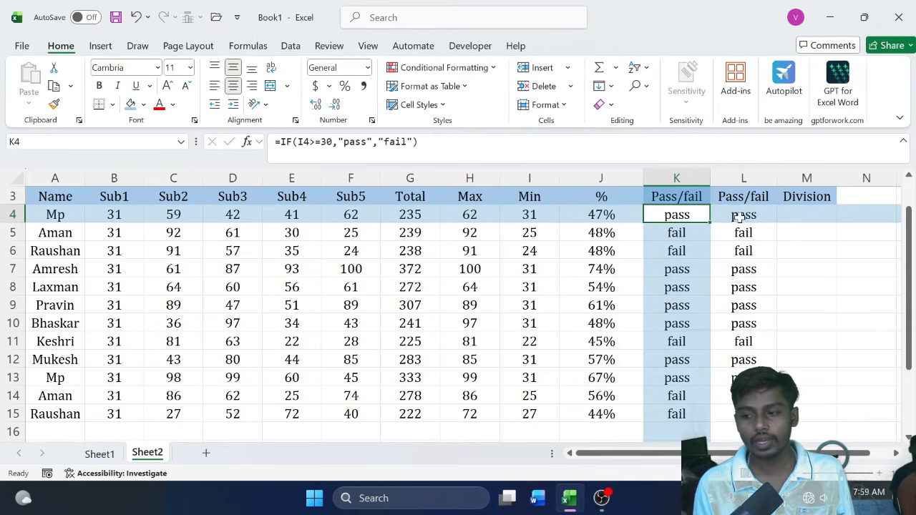
left_click(739, 217)
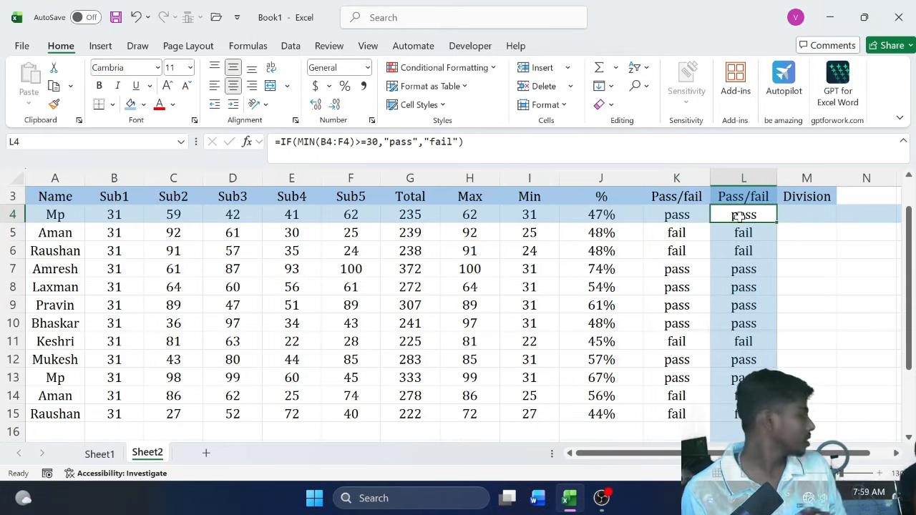
- Start an IF formula in Division cell M4 with MIN(B4:F4)<30 as the logical test
left_click(815, 215)
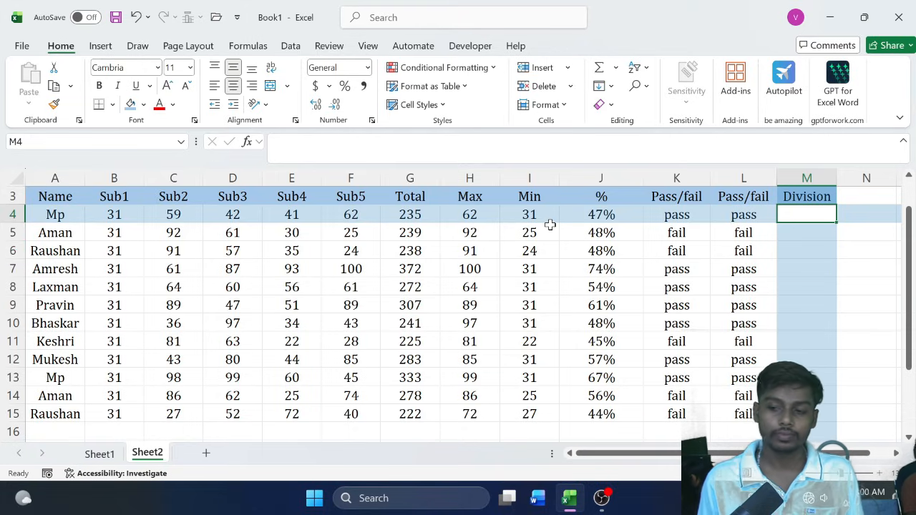
type("=")
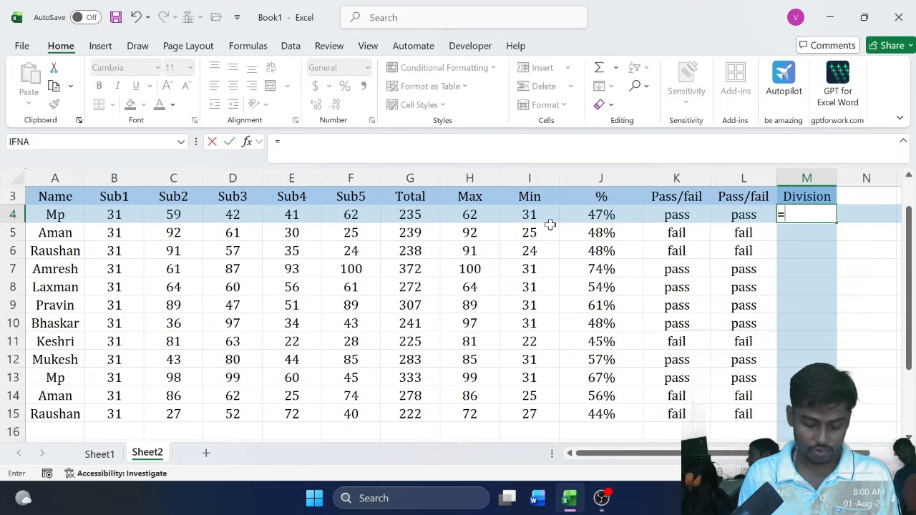
type("if")
key("Tab")
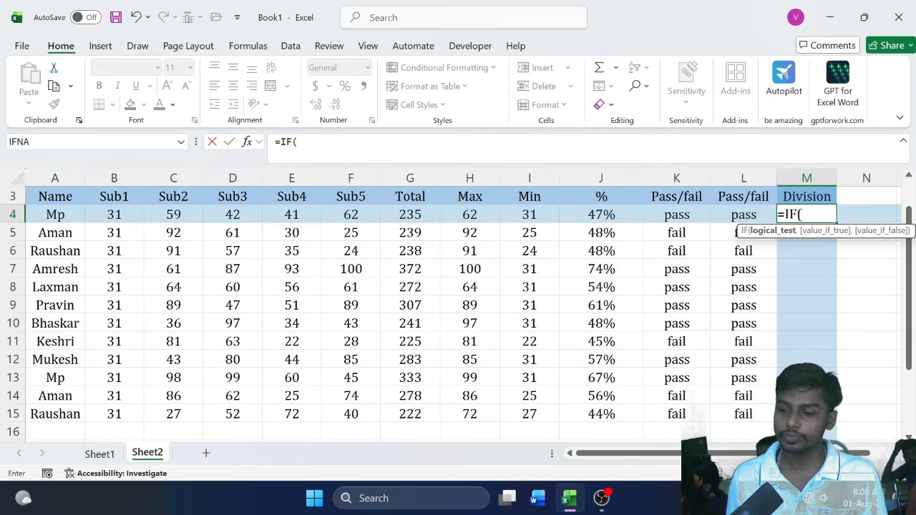
type("min")
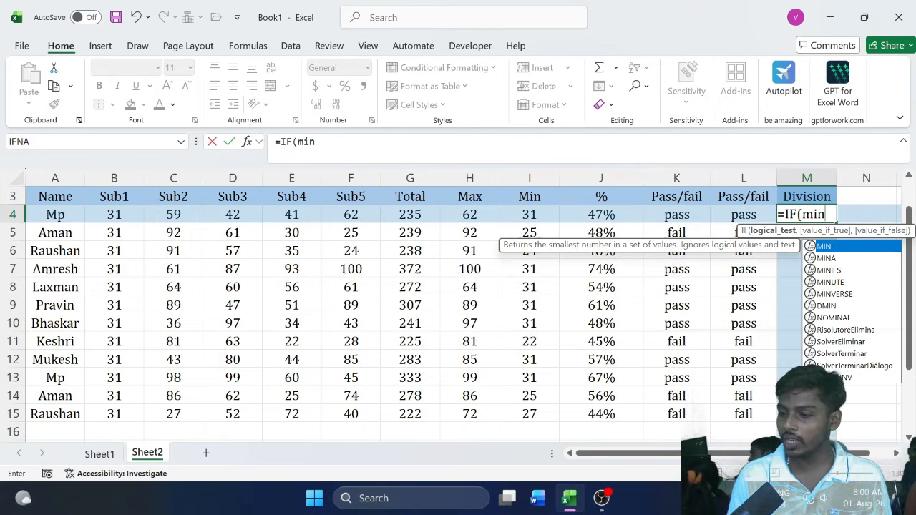
key("Tab")
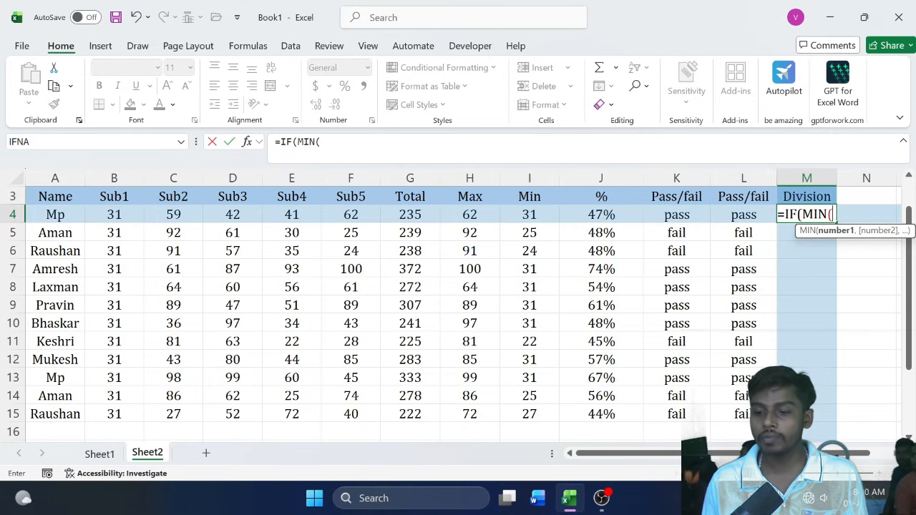
left_click_drag(105, 214, 348, 212)
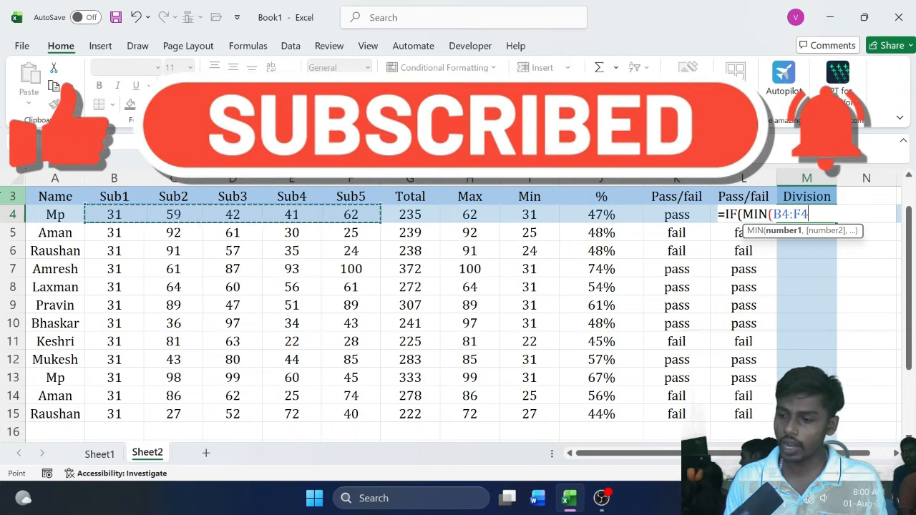
type(")")
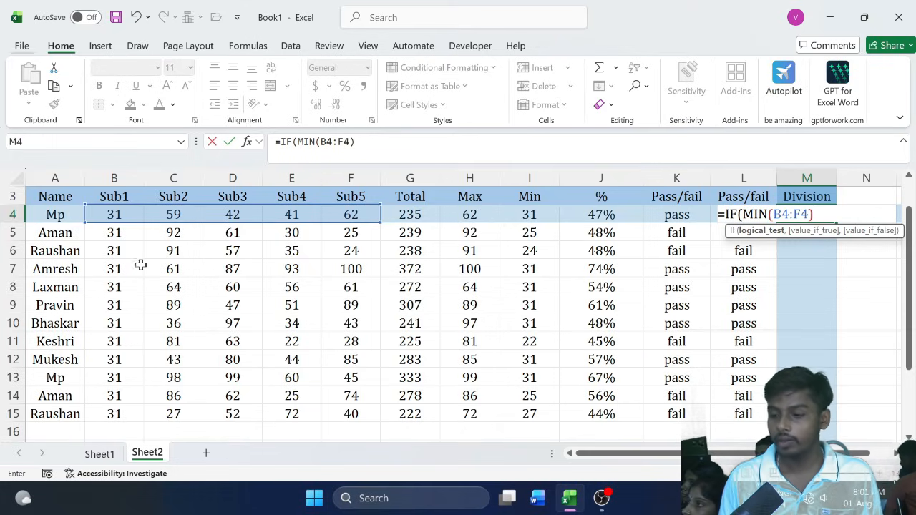
left_click_drag(743, 214, 814, 214)
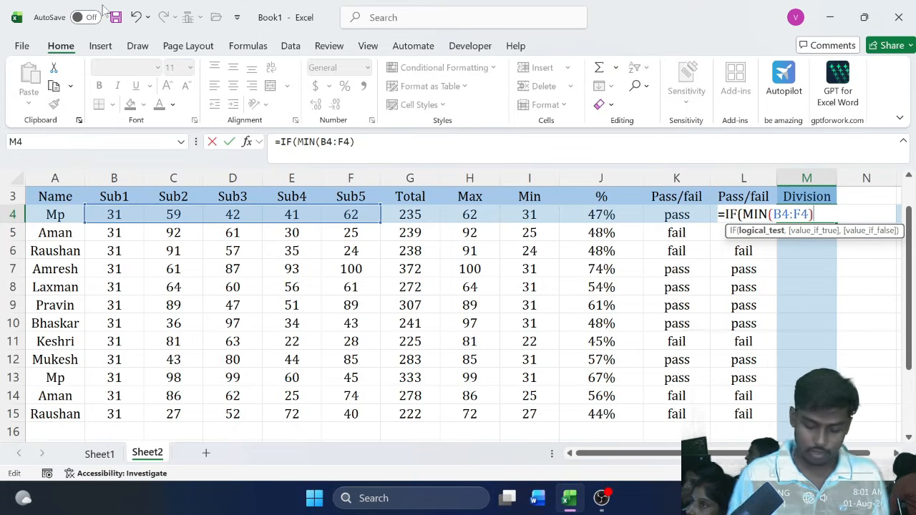
type("<")
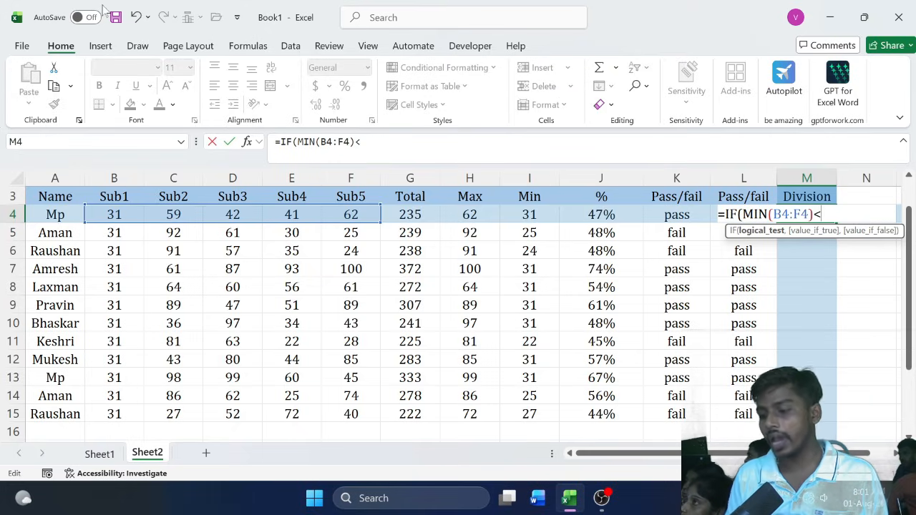
type("30")
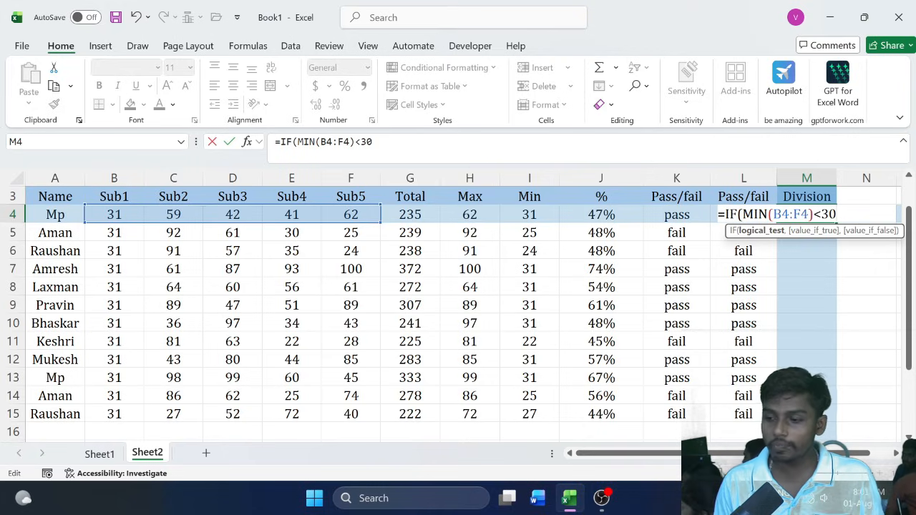
- Enter "fail" as the value if true in M4's IF formula, after the MIN(B4:F4)<30 test, and continue to the value-if-false argument
left_click_drag(742, 214, 829, 214)
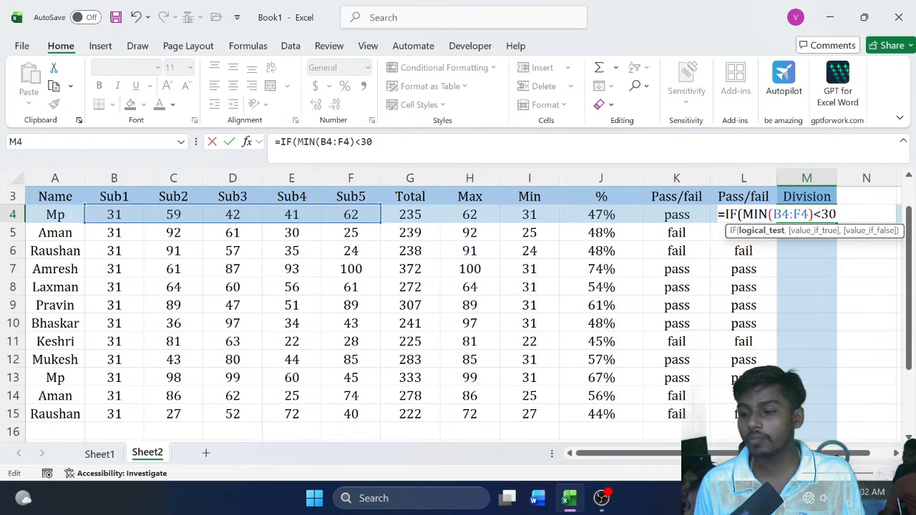
type(",")
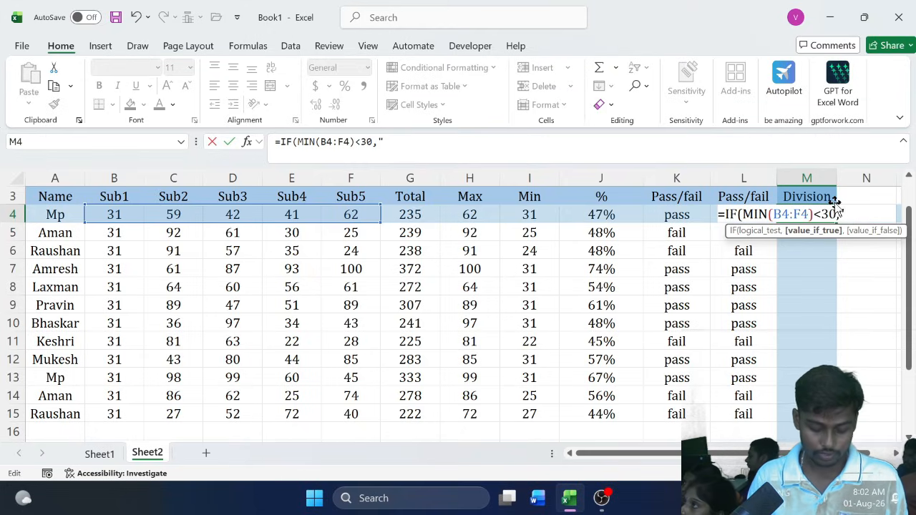
type("\"fai")
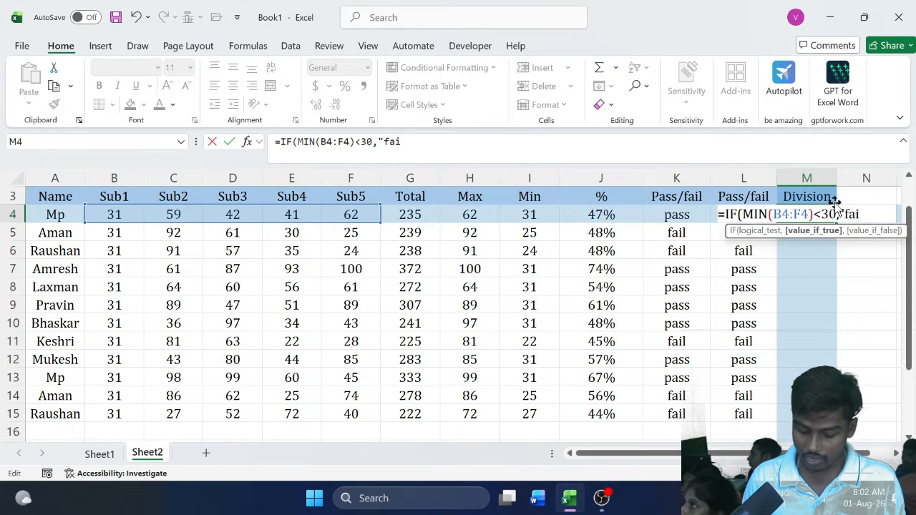
type("l\"")
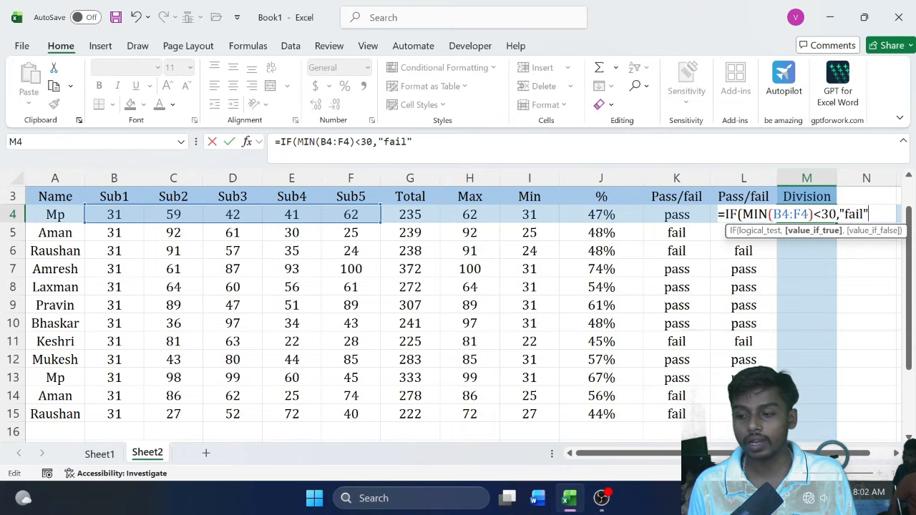
left_click_drag(742, 214, 837, 214)
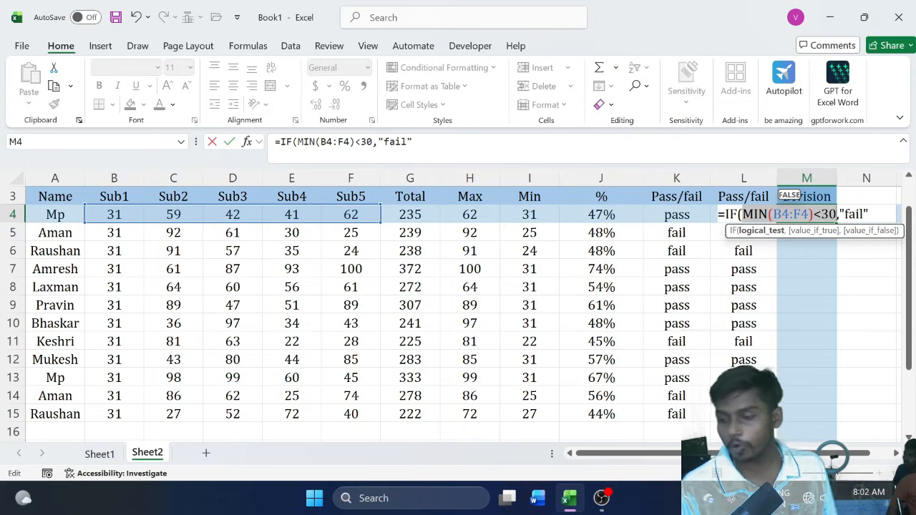
left_click(868, 214)
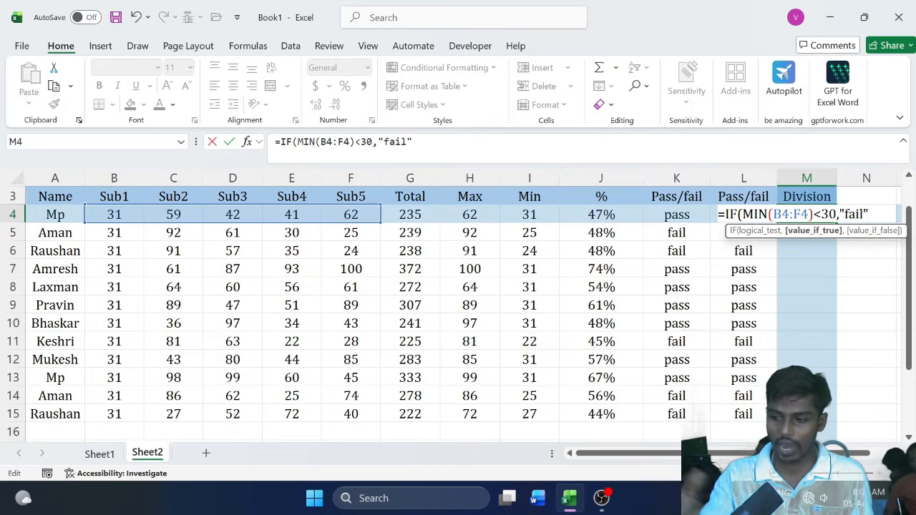
type(",")
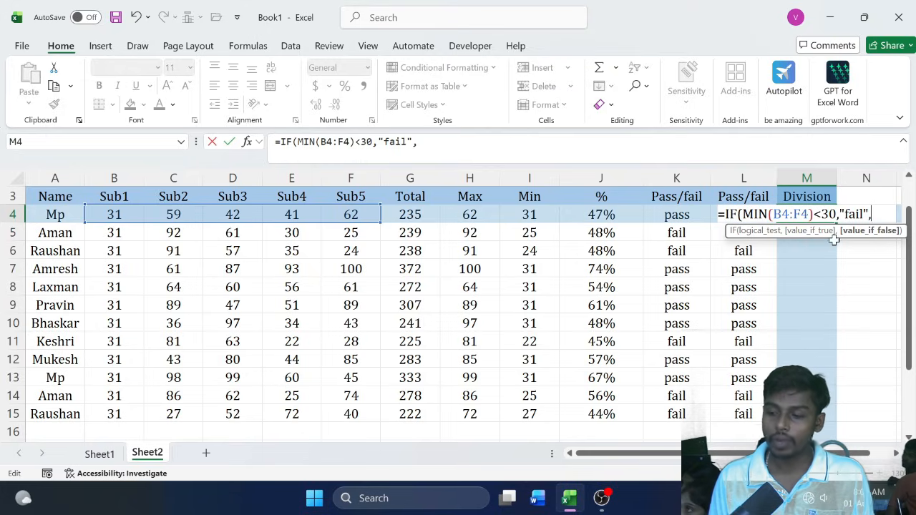
left_click_drag(741, 214, 864, 214)
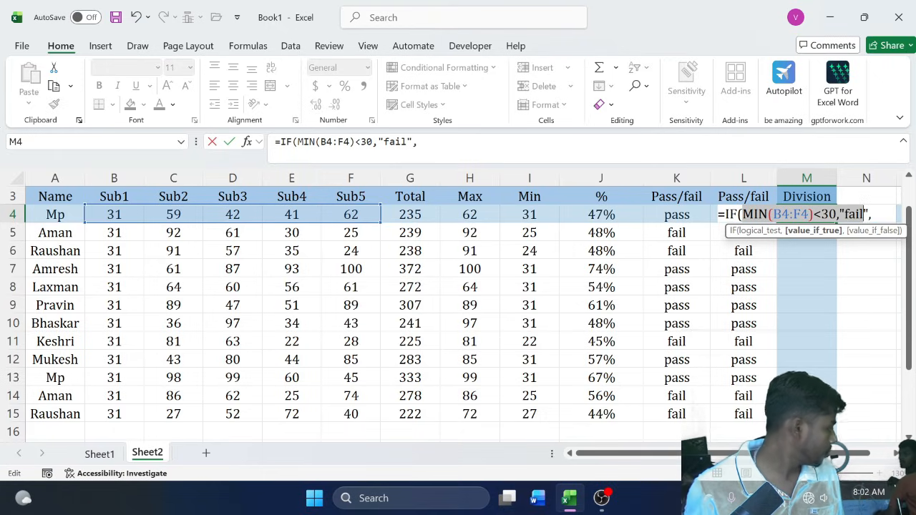
left_click(849, 213)
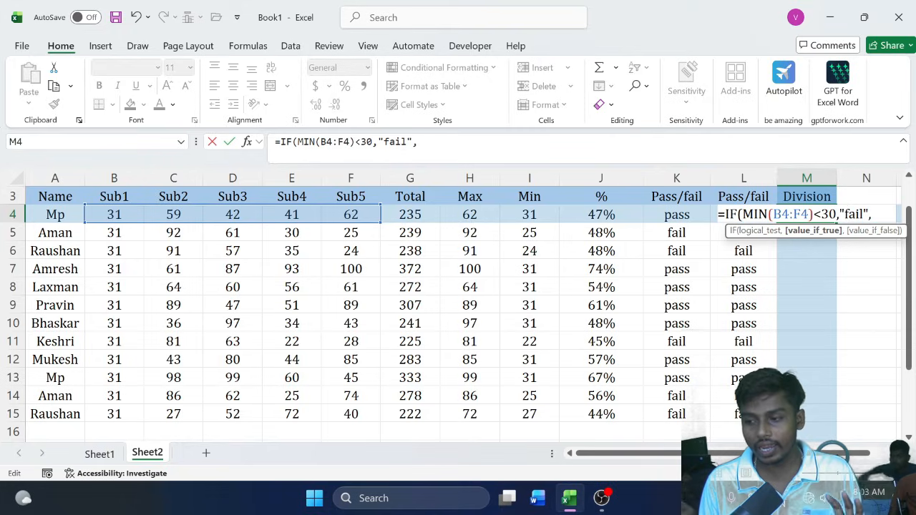
left_click(871, 214)
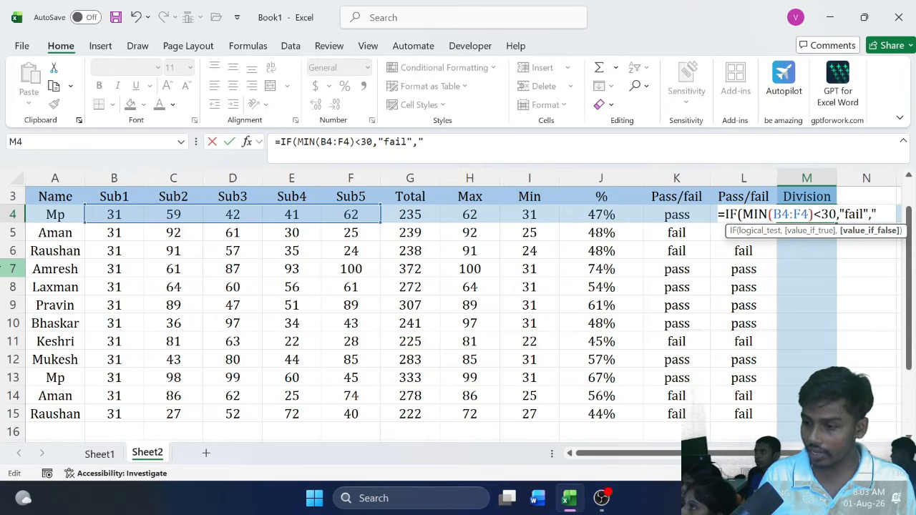
type("\"")
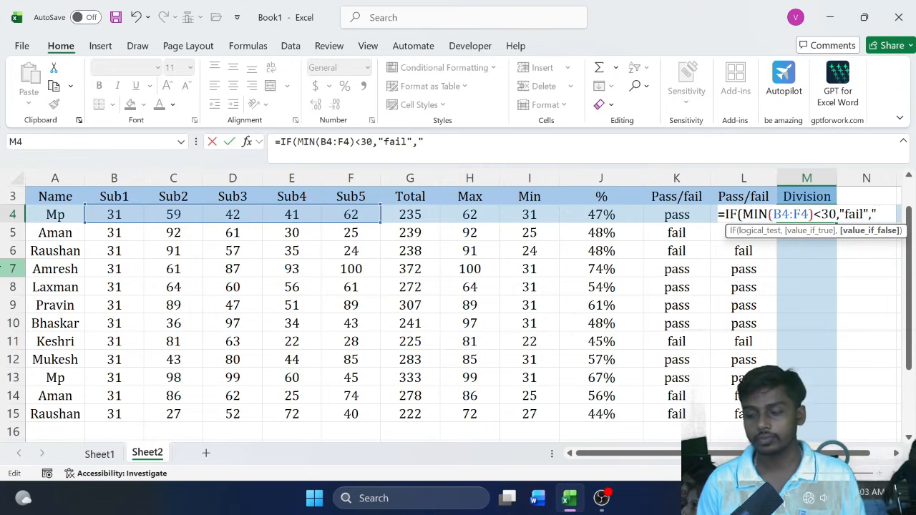
key("BackSpace")
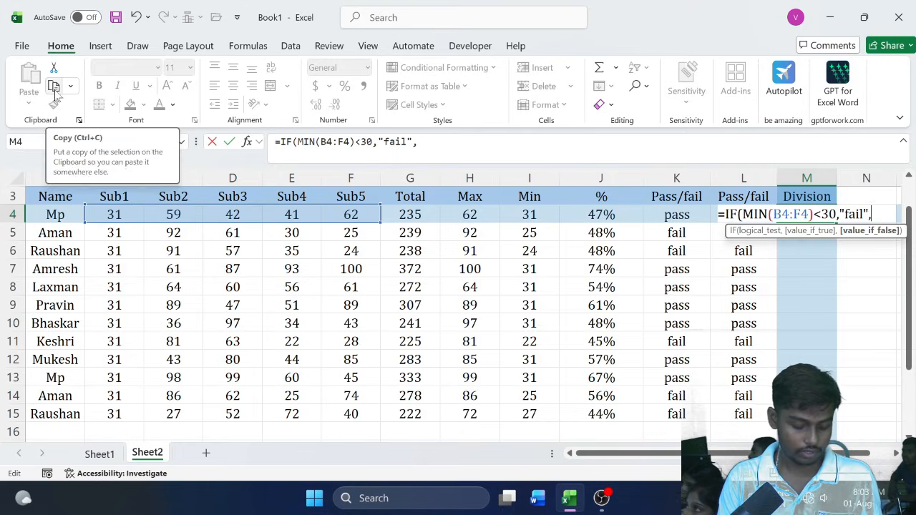
- Nest a second IF as the value if false in M4, with G4>=300 as its logical test
type("if")
key("Tab")
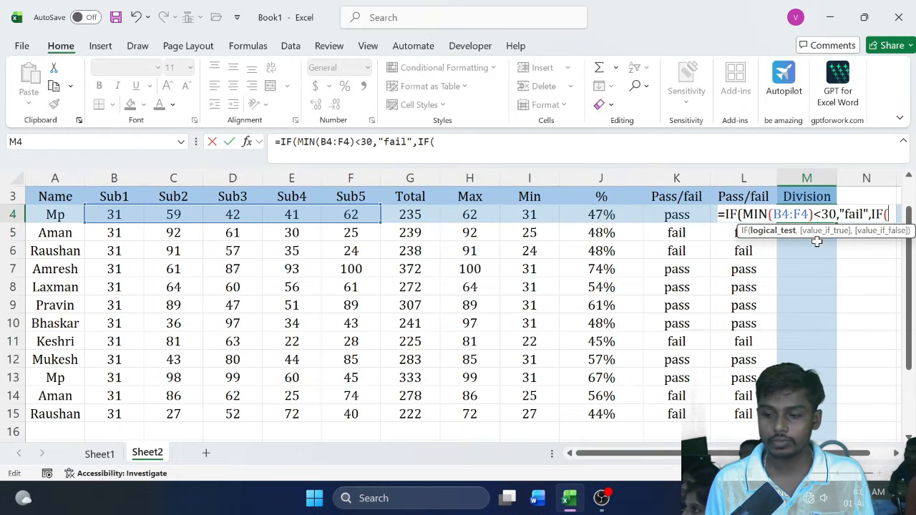
left_click(413, 215)
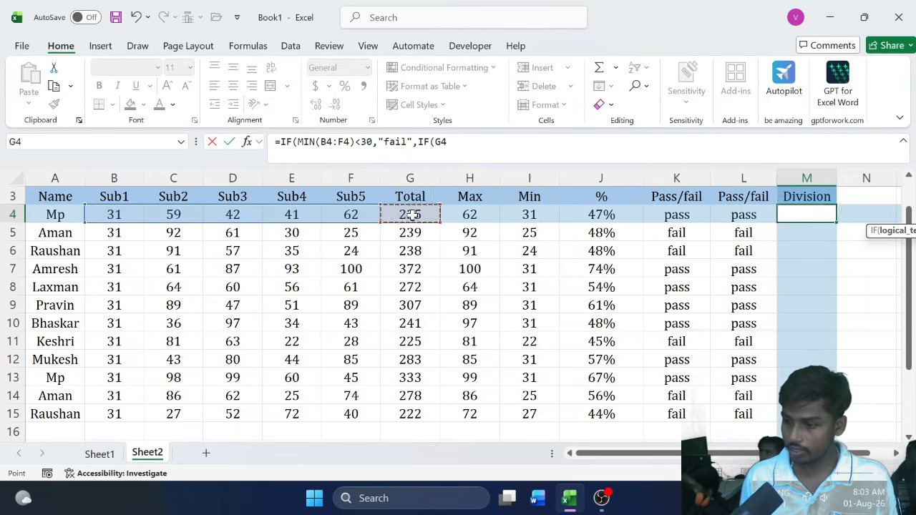
type("300")
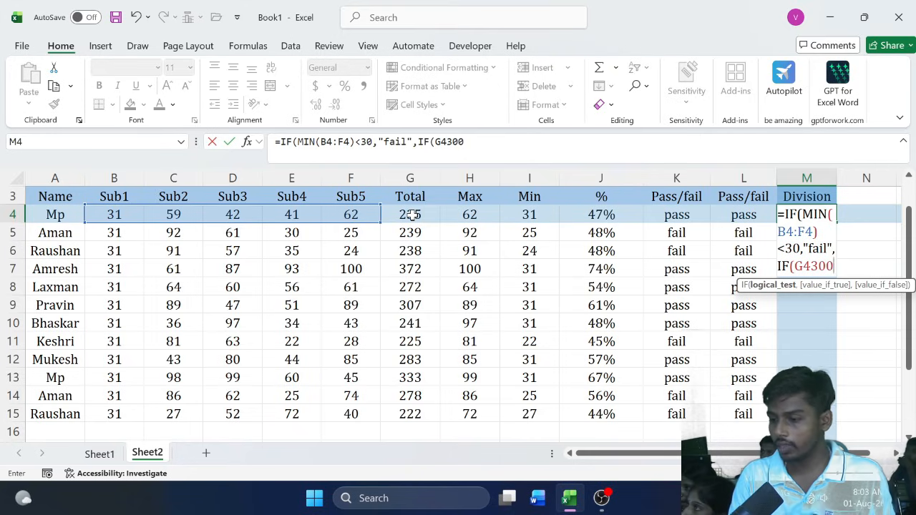
key("BackSpace")
key("BackSpace")
key("BackSpace")
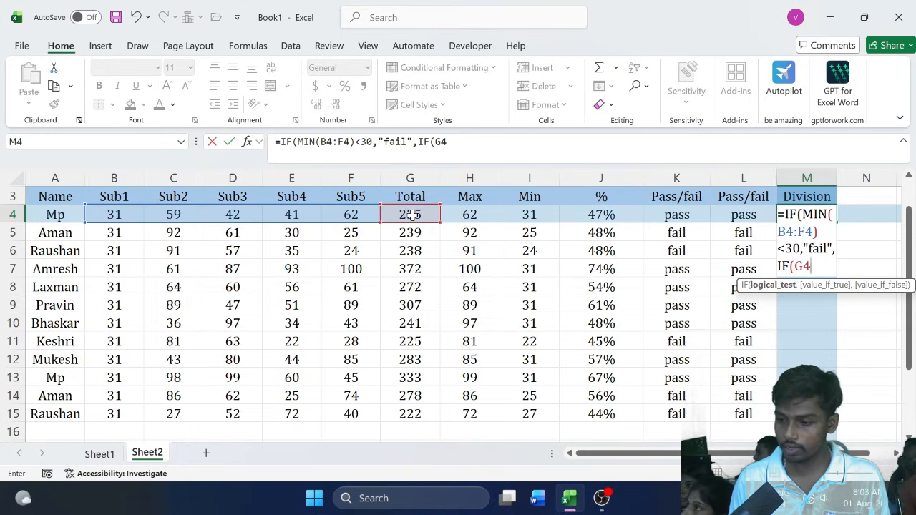
type(">=")
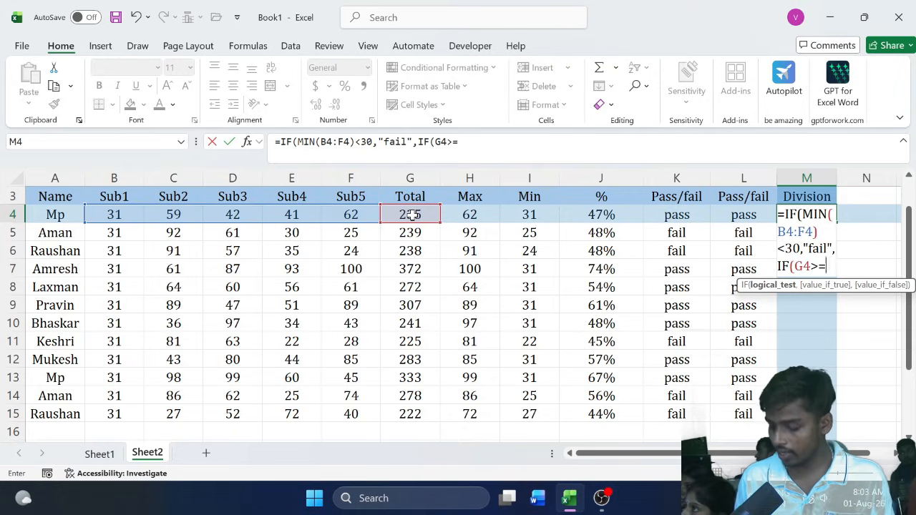
type("300")
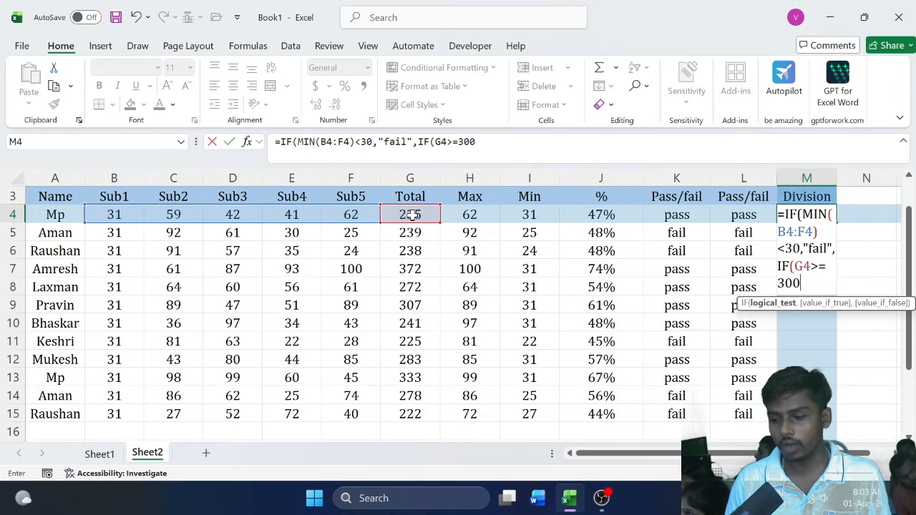
- Enter "1st" as the value if true of the nested G4>=300 IF and continue to its value-if-false argument
type(",")
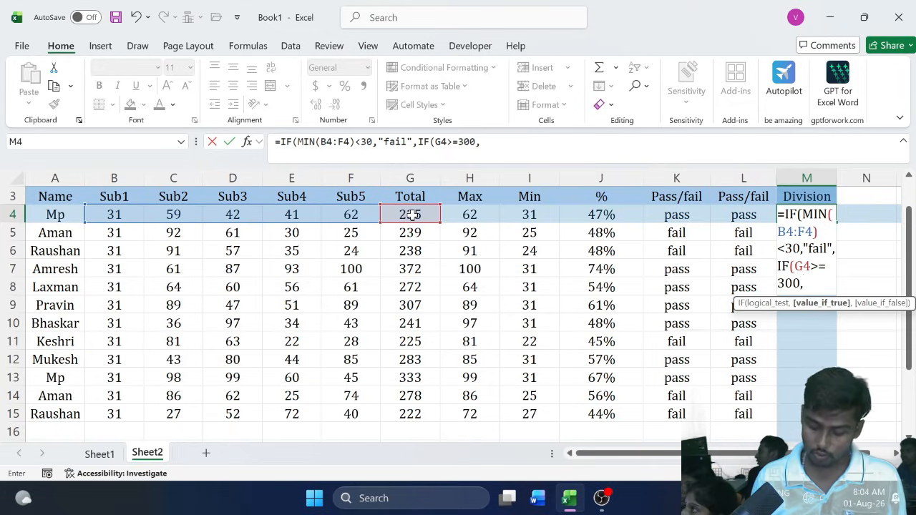
type("\"")
type("1")
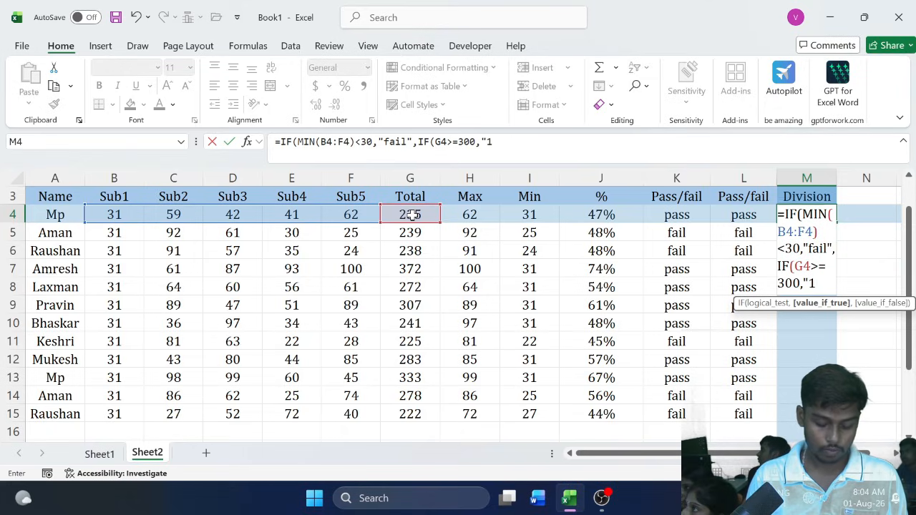
type("st\"")
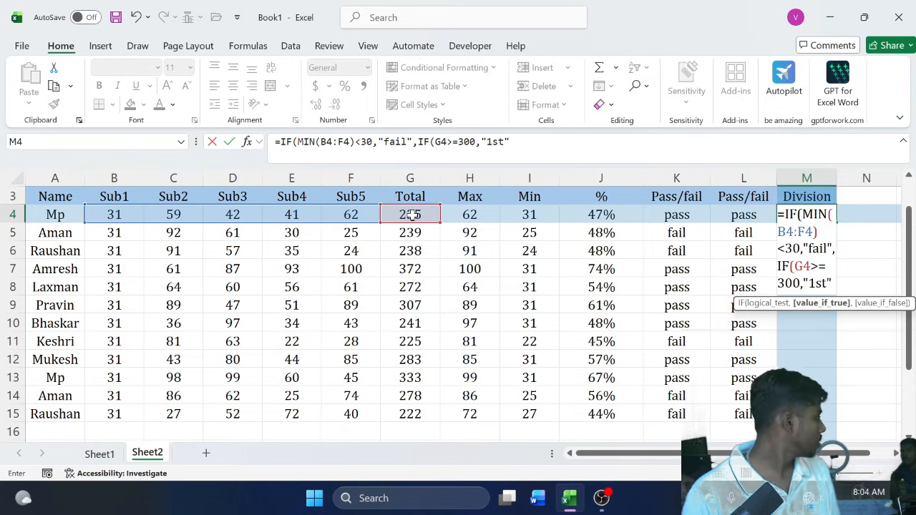
type(",")
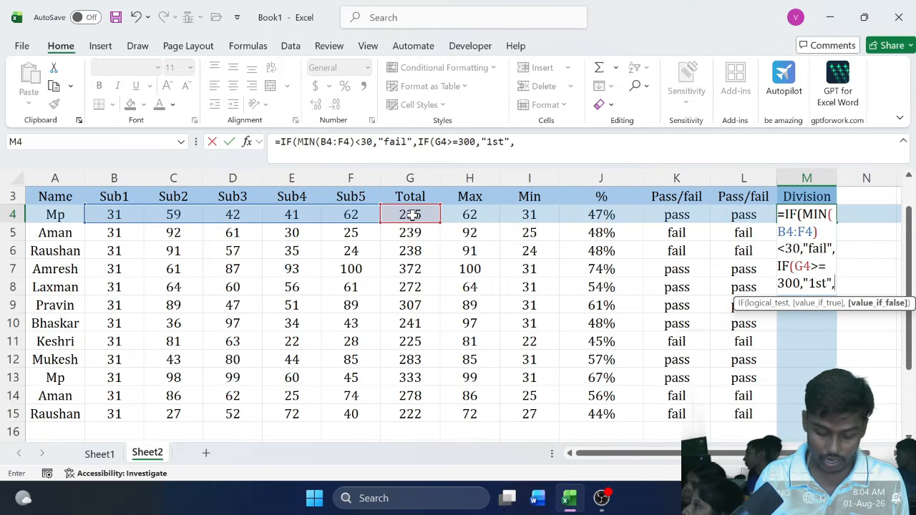
- Nest a third IF as the second IF's value if false, with G4>=225 as its logical test
type("if")
key("Tab")
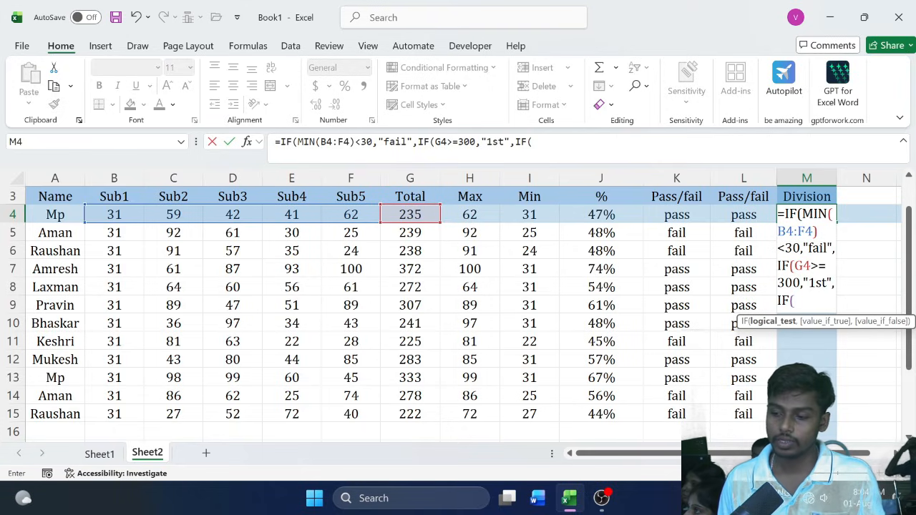
type("g4")
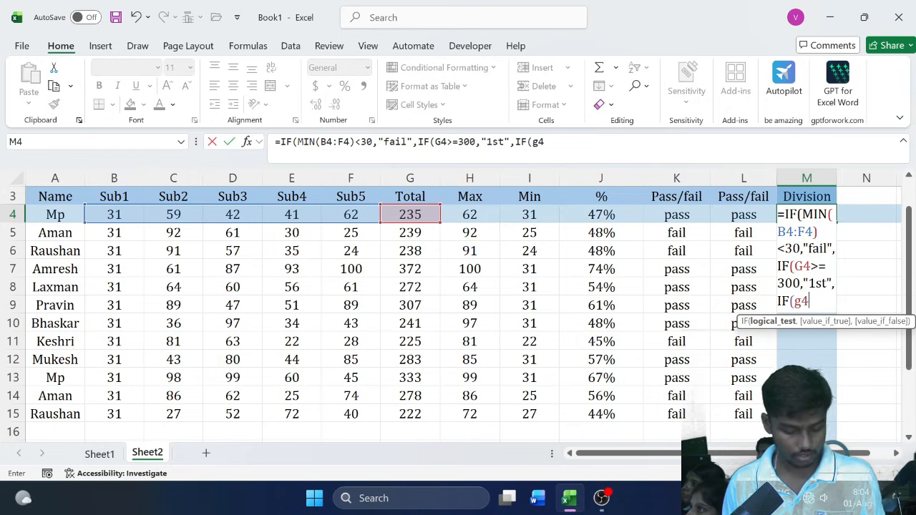
type(">")
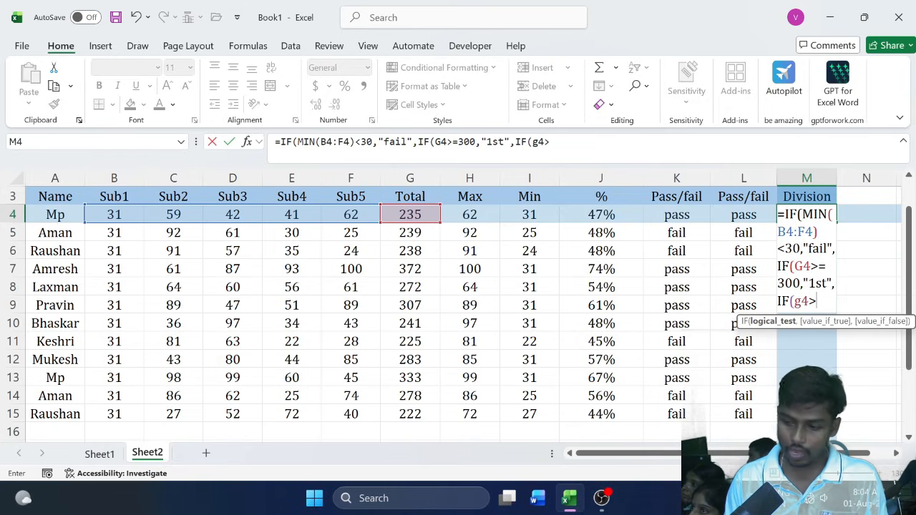
type("=")
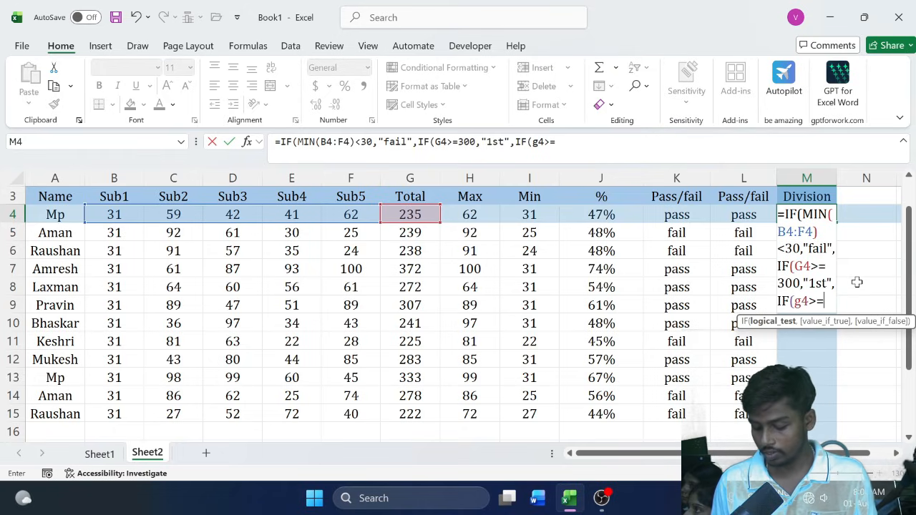
type("225")
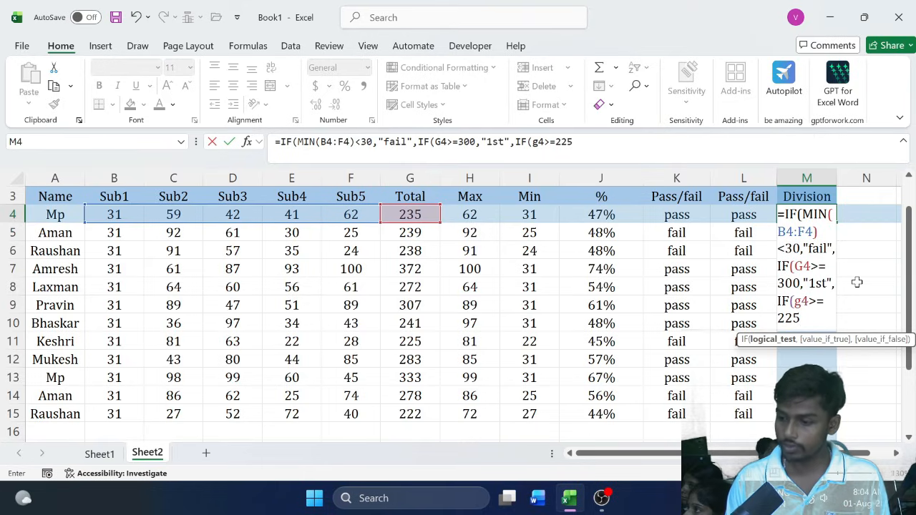
- Enter "2nd" as the value if true of the G4>=225 IF and continue to its value-if-false argument
type(",")
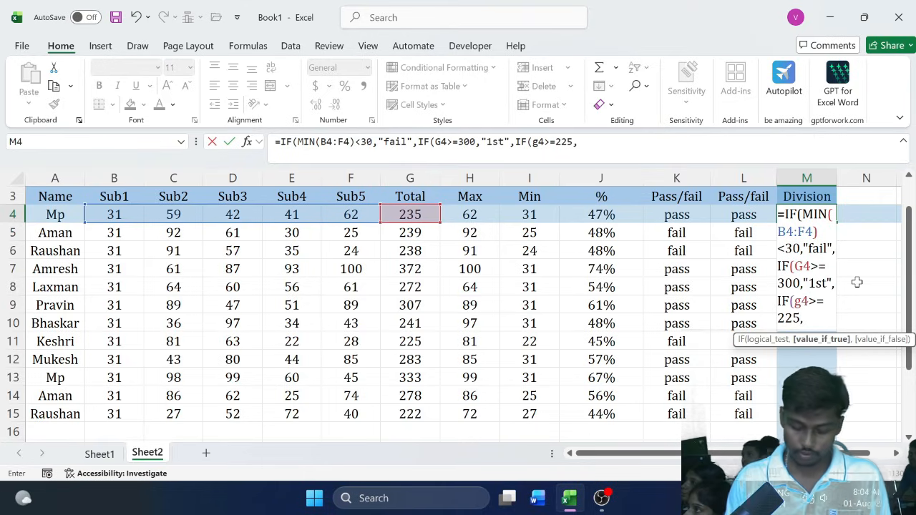
type("\"2n")
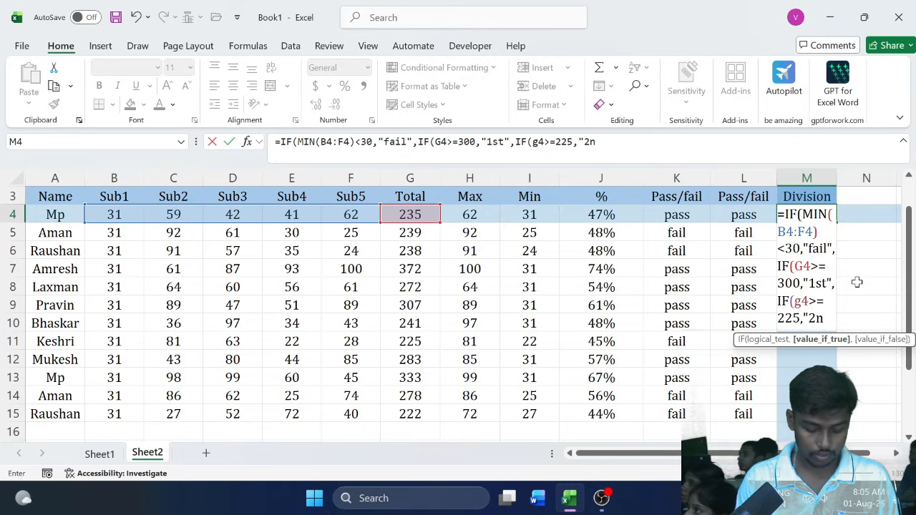
type("d")
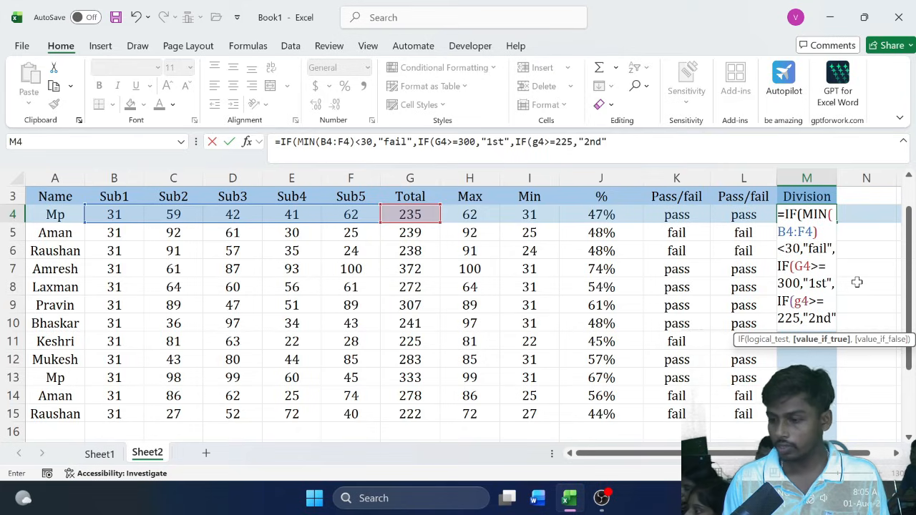
type("\",")
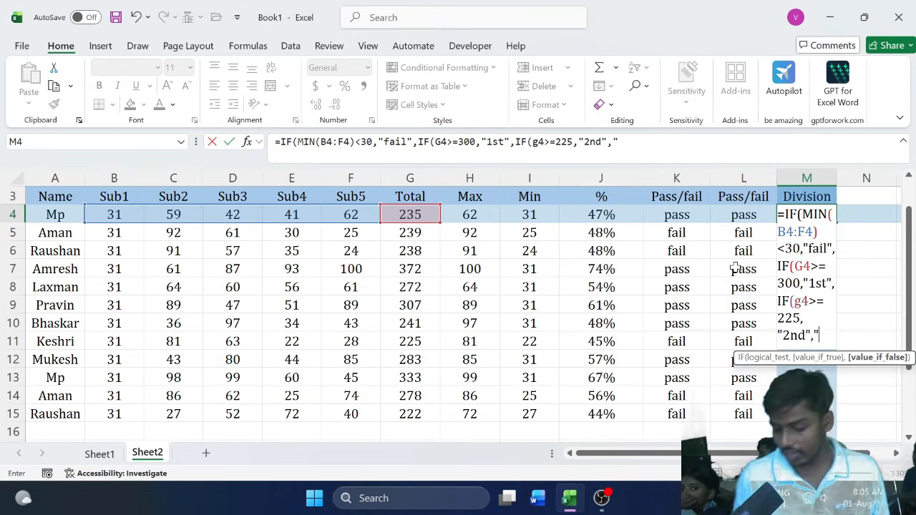
- Complete the M4 formula with "3rd" as the innermost value if false, close all three IFs, and fill the formula down to M15
type("3rd")
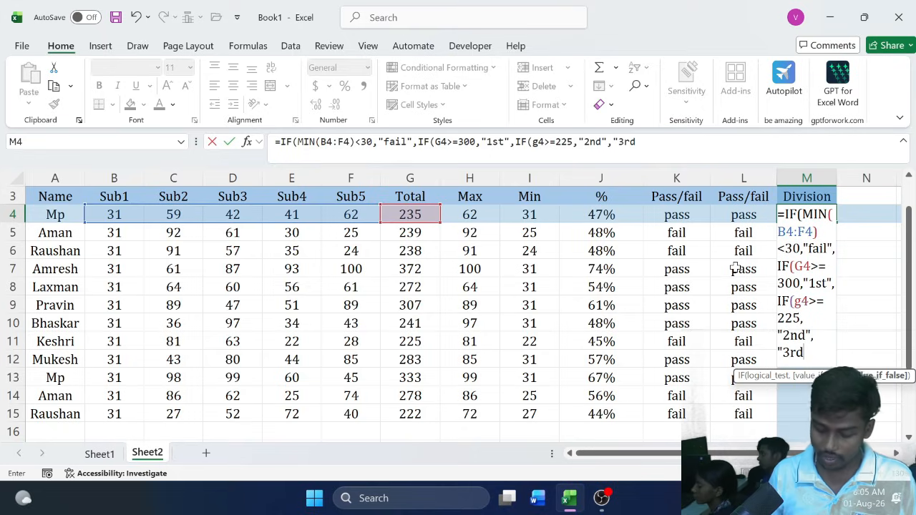
type("\"")
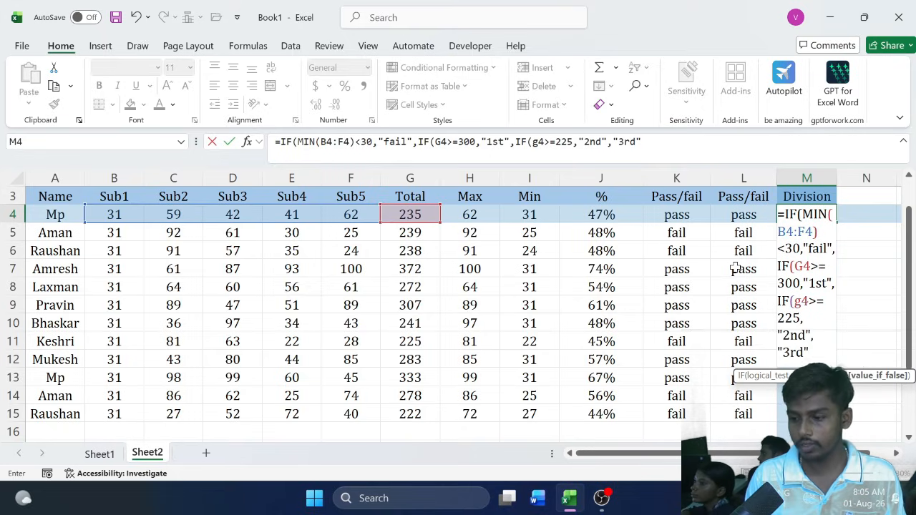
type(")")
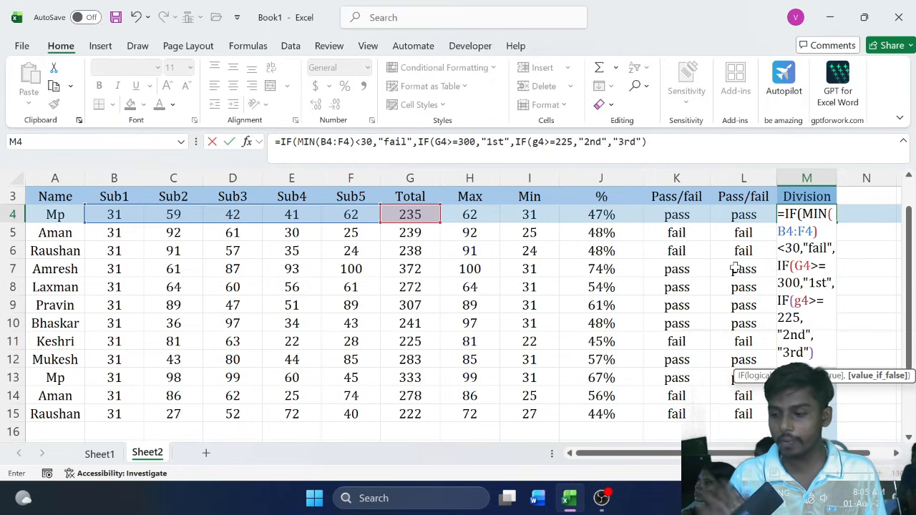
type(")")
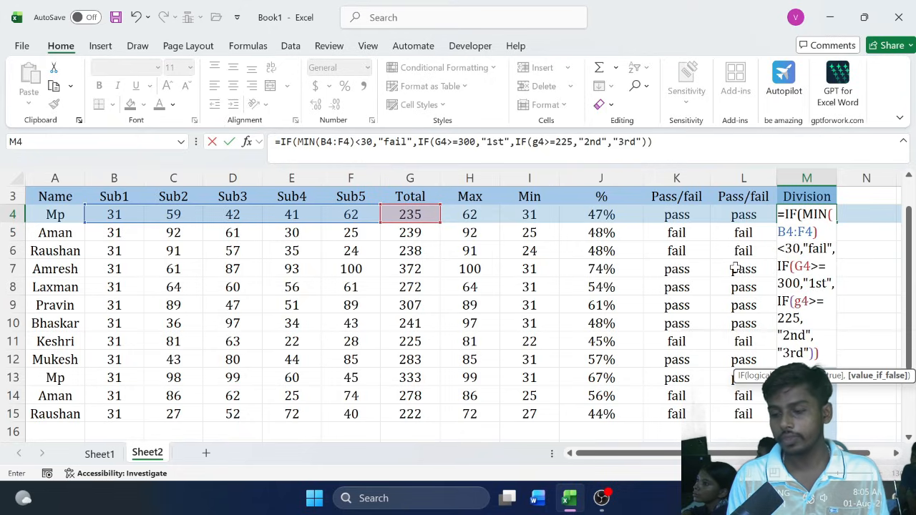
type(")")
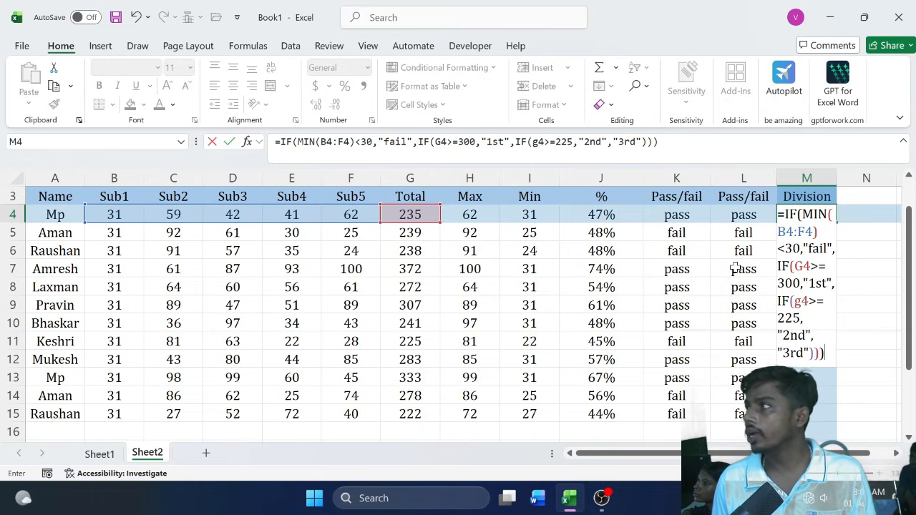
key("Return")
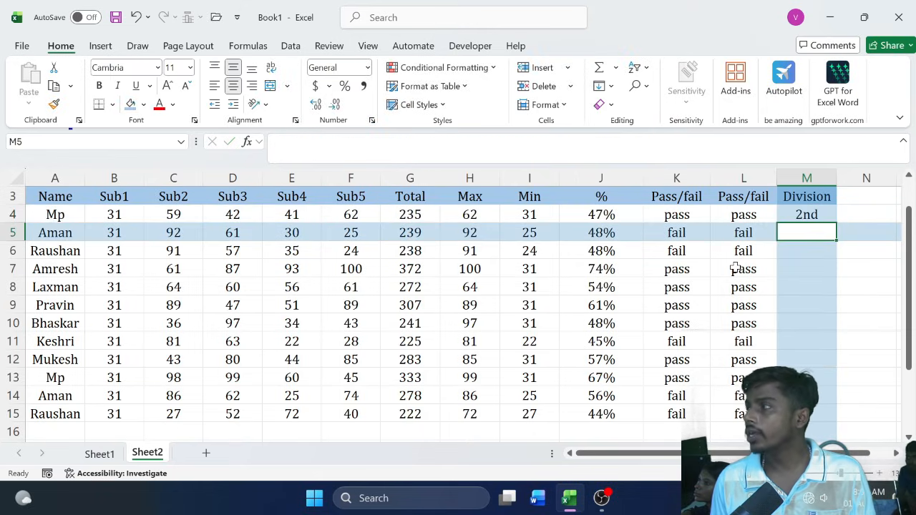
left_click(829, 209)
left_click_drag(836, 224, 819, 423)
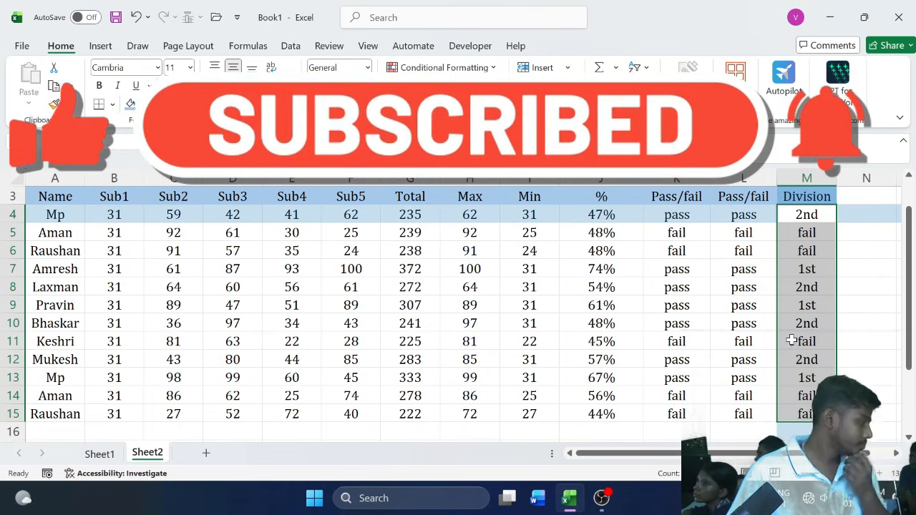
- Reopen the M4 formula and examine the MIN(B4:F4)<30 logical test of its outer IF
double_click(822, 213)
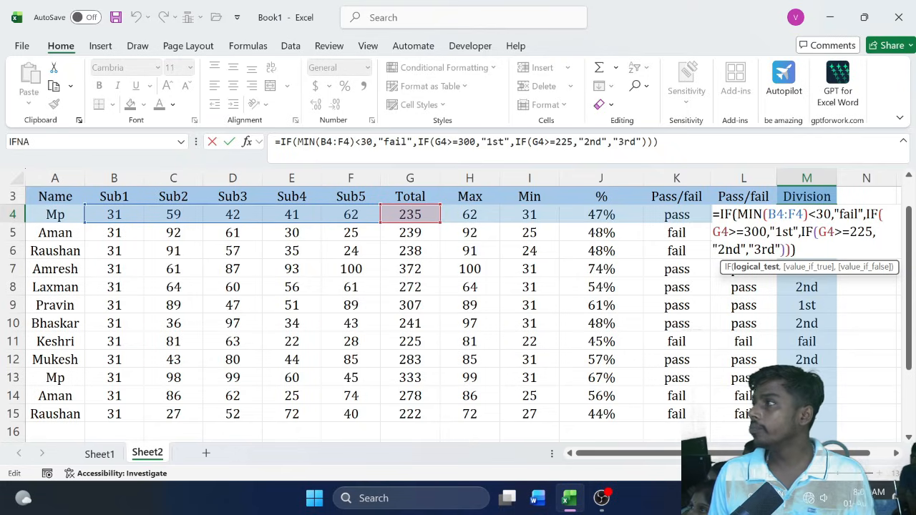
left_click_drag(737, 214, 805, 214)
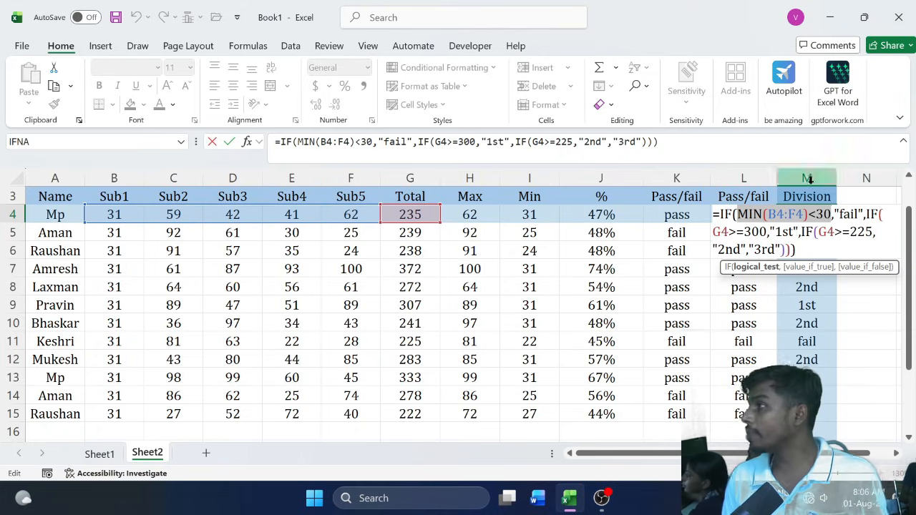
left_click_drag(738, 215, 830, 215)
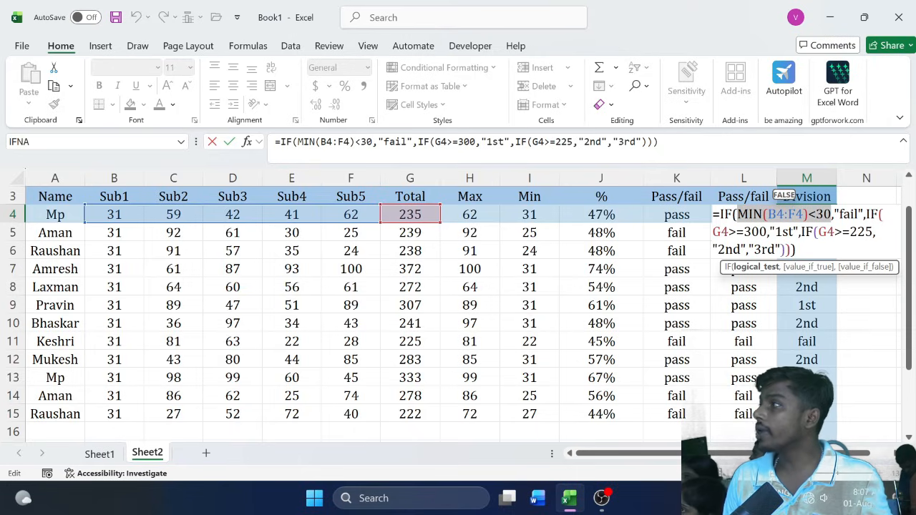
left_click(858, 214)
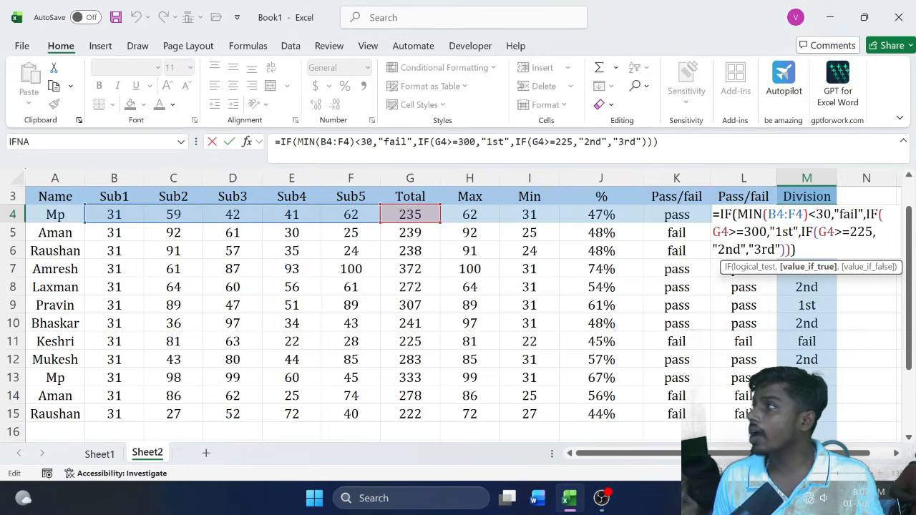
left_click_drag(830, 214, 748, 214)
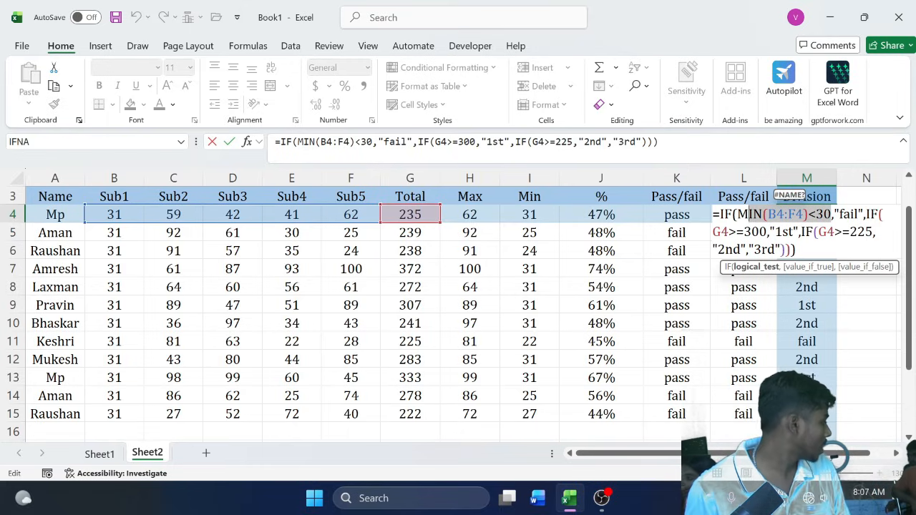
left_click(850, 214)
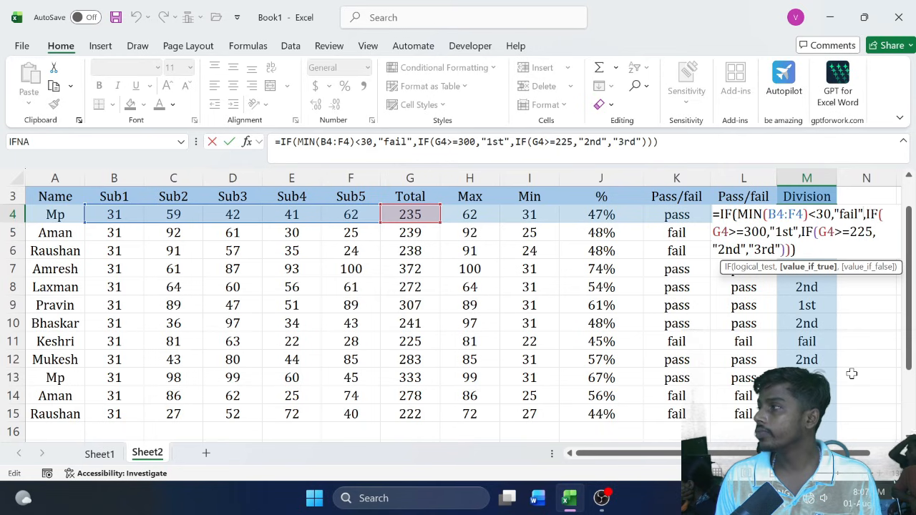
- Check the nested IF conditions and closing brackets in M4 against the grading criteria in rows 1 and 2, keeping the formula as is
scroll(851, 373, "up", 1)
scroll(852, 374, "down", 3)
scroll(852, 373, "up", 3)
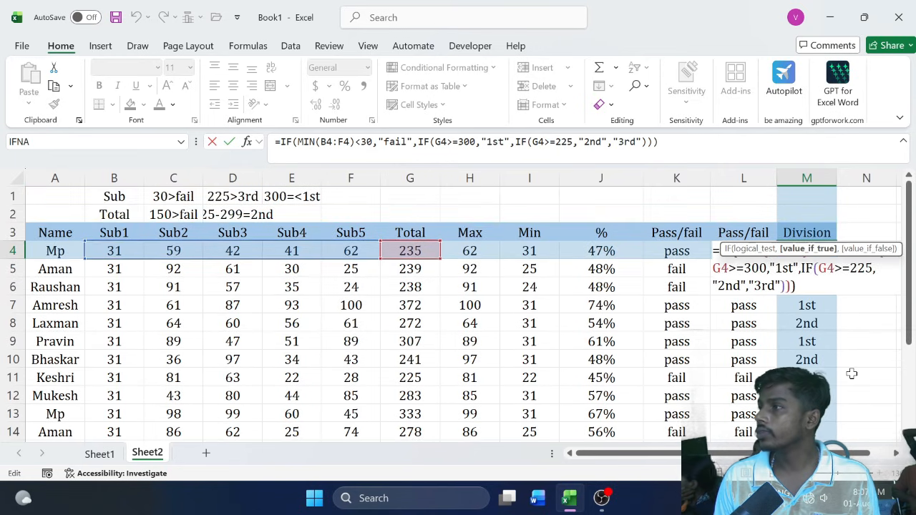
scroll(852, 373, "down", 1)
scroll(852, 374, "up", 1)
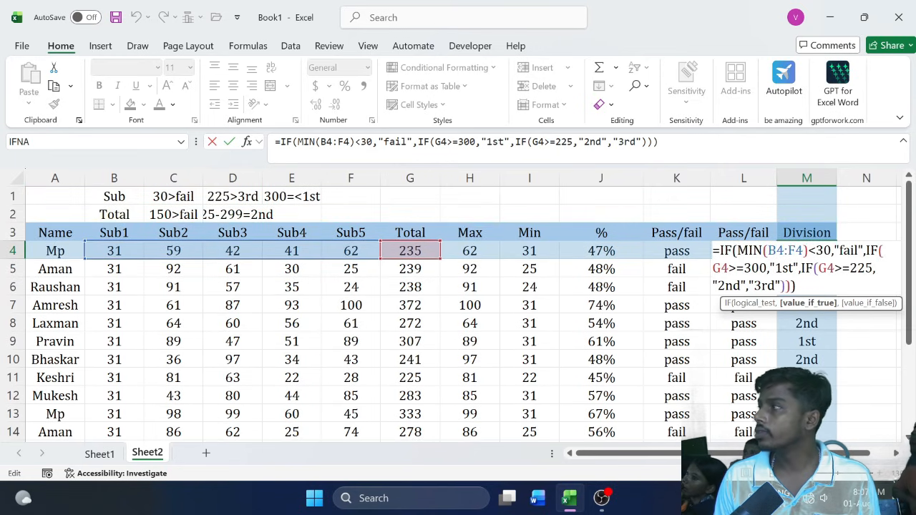
key("Right")
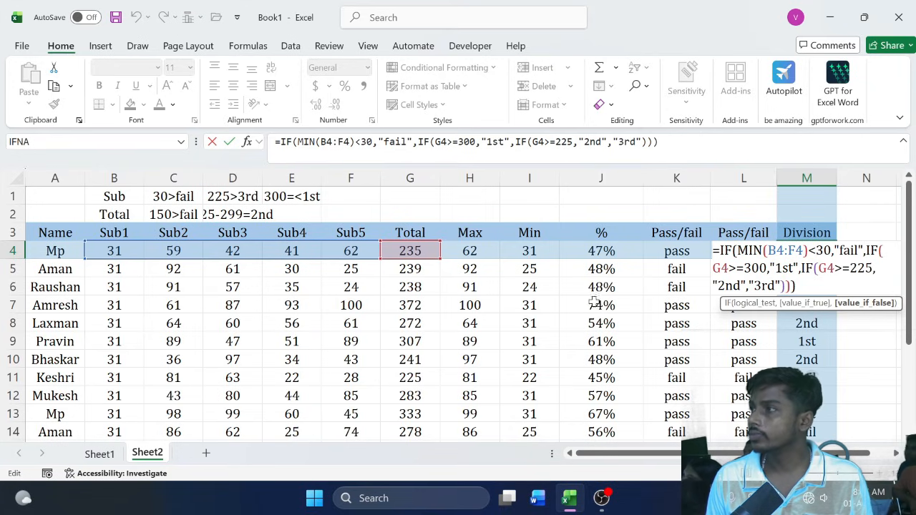
scroll(405, 290, "down", 2)
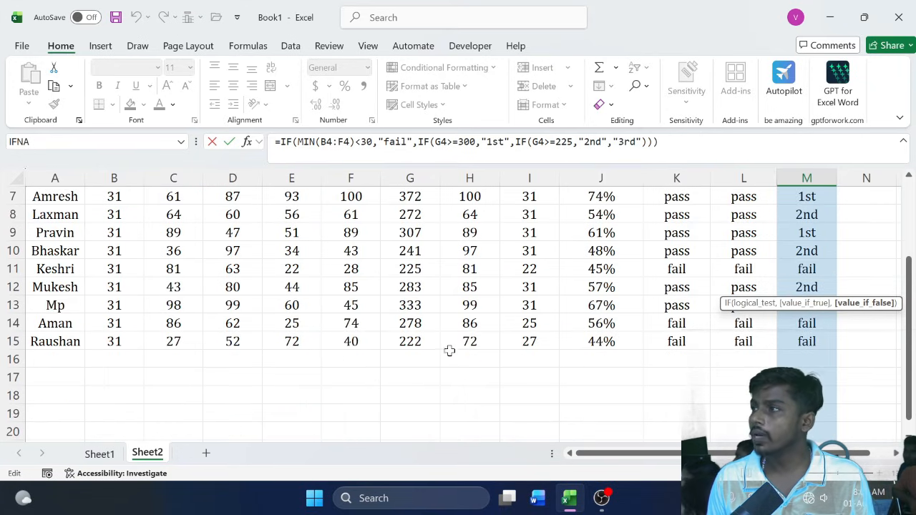
scroll(410, 374, "up", 1)
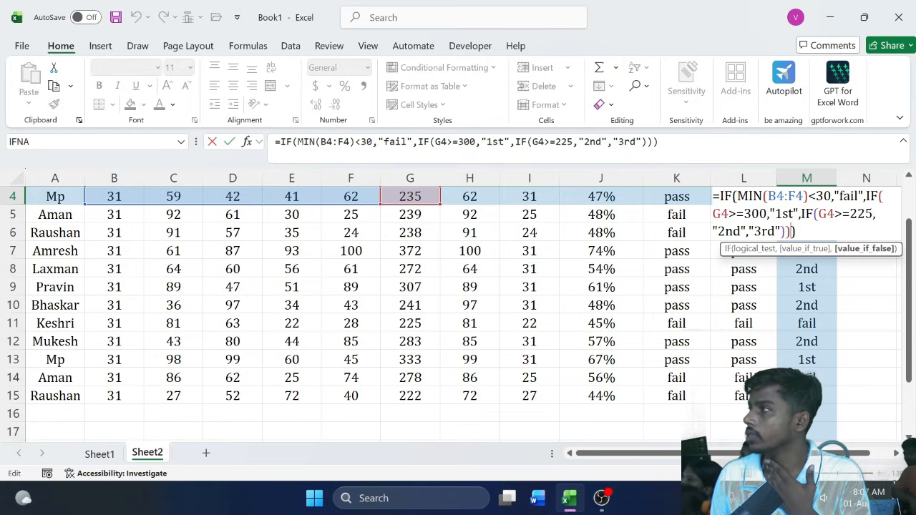
key("Right")
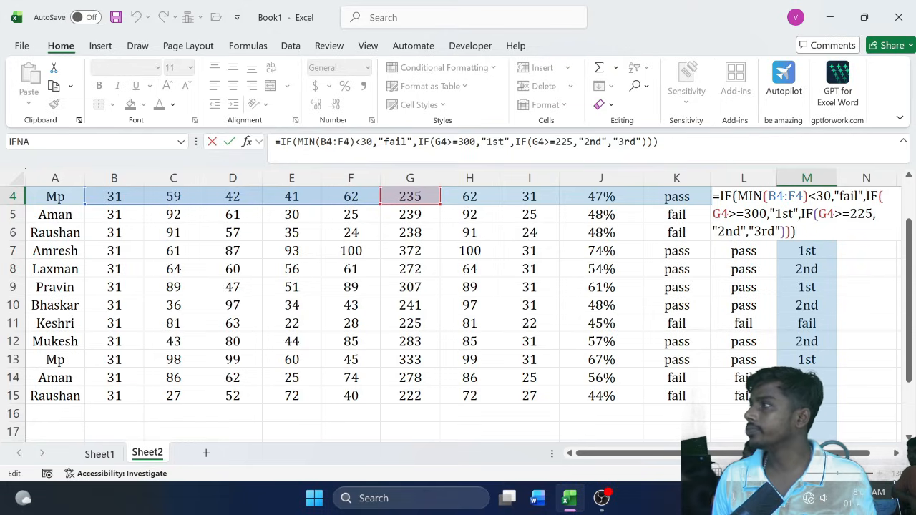
left_click(781, 233)
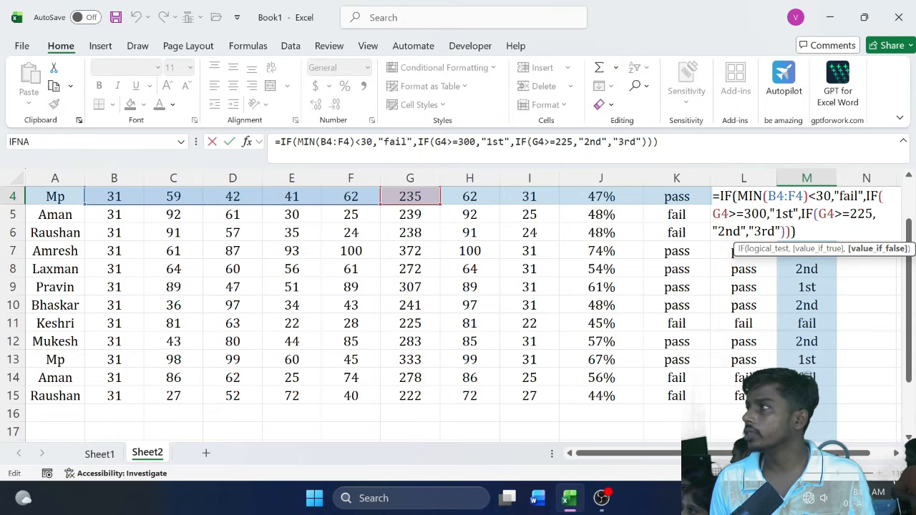
left_click(798, 232)
key("Return")
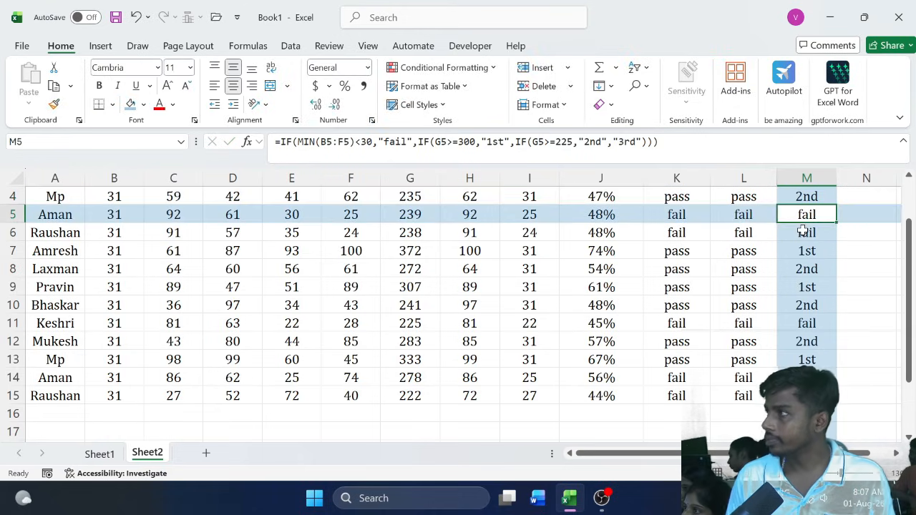
- Set the Sub2 mark in C15 to 30
scroll(734, 236, "up", 1)
scroll(293, 369, "down", 3)
scroll(251, 390, "up", 2)
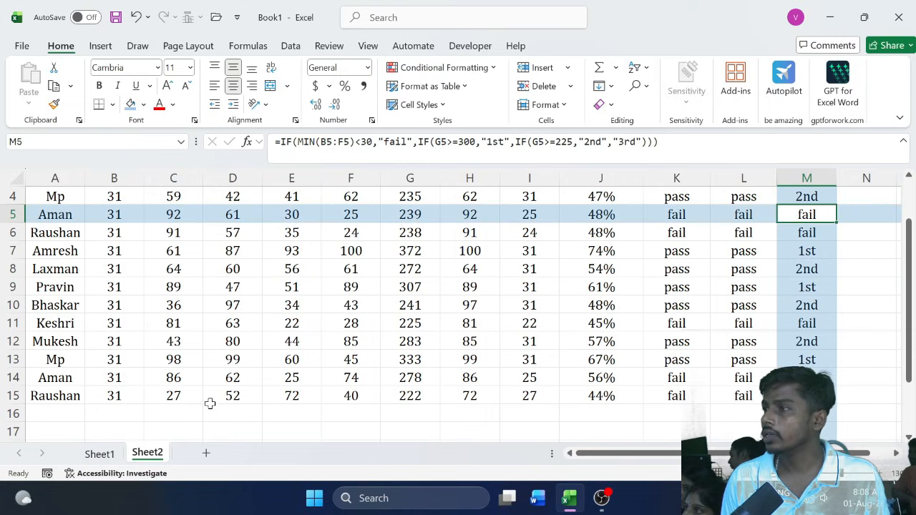
left_click(177, 395)
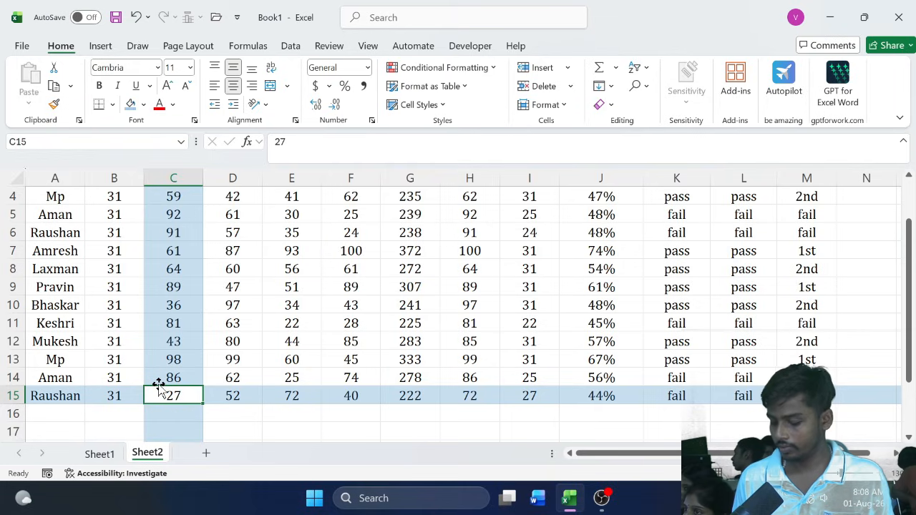
type("30")
key("Tab")
key("Left")
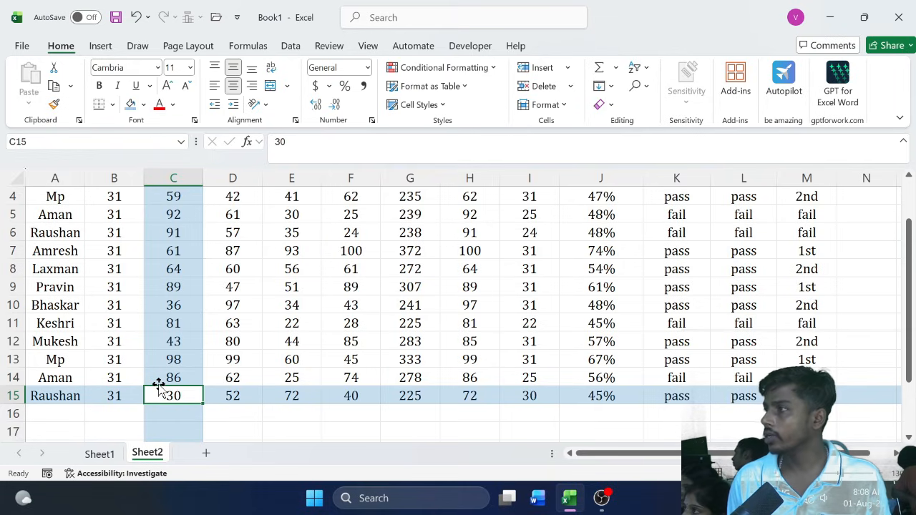
- Examine the marks, Total, Max and Min cells of row 15
key("Right")
key("Right")
key("Right")
key("Right")
key("Right")
key("Right")
key("Left")
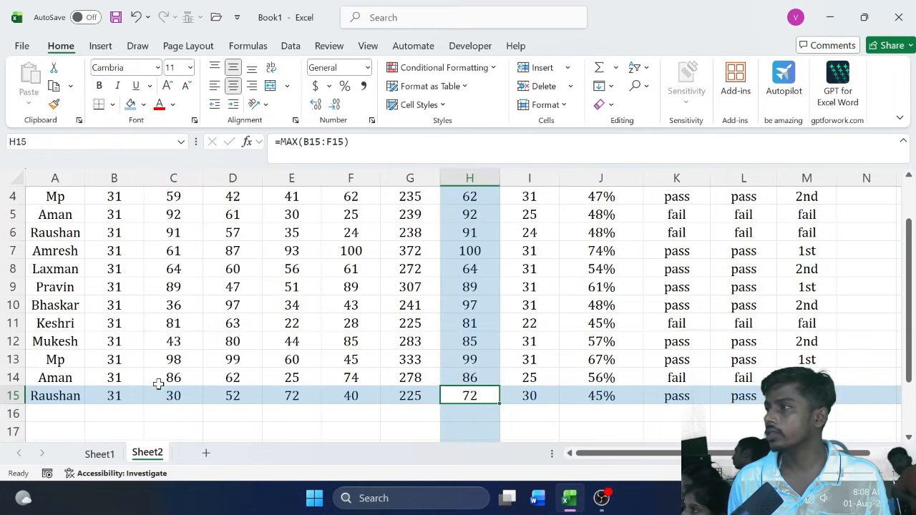
key("Left")
key("Left")
key("Left")
key("Left")
key("Right")
key("Right")
key("Right")
key("Right")
key("Right")
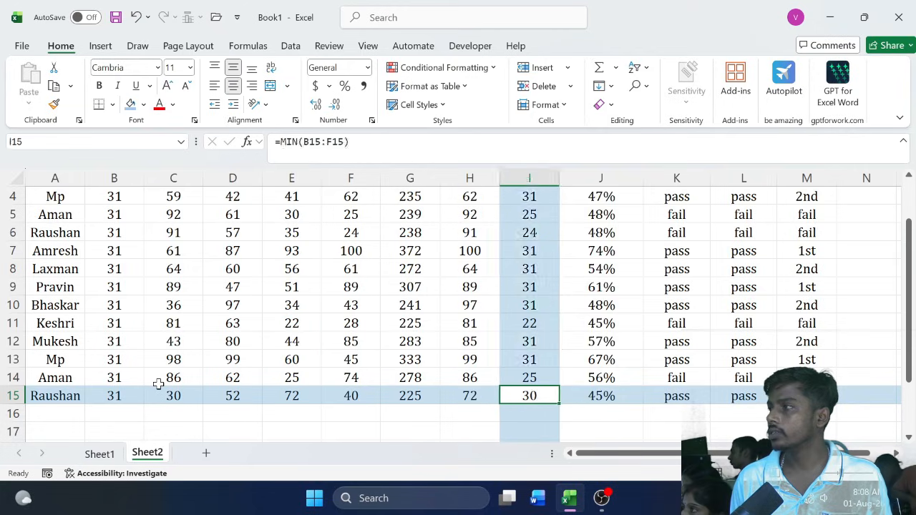
key("Left")
key("Left")
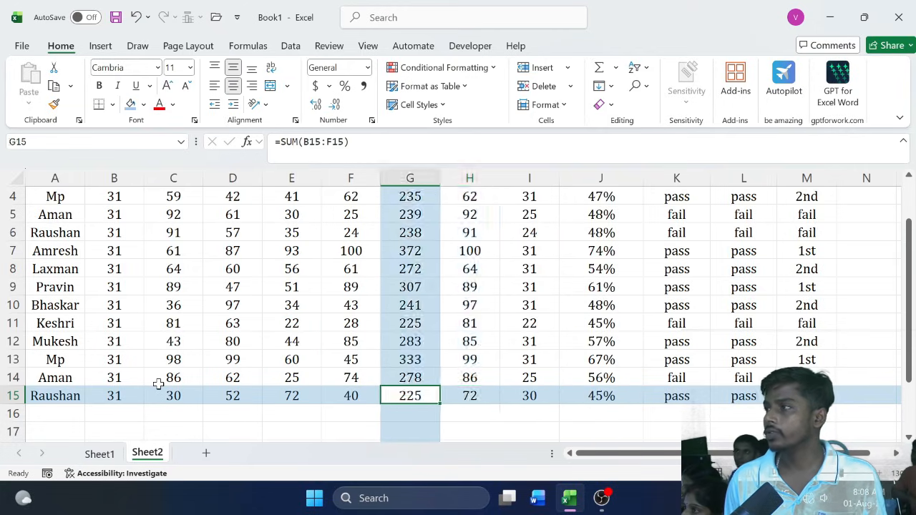
key("Right")
key("Left")
key("Left")
key("Right")
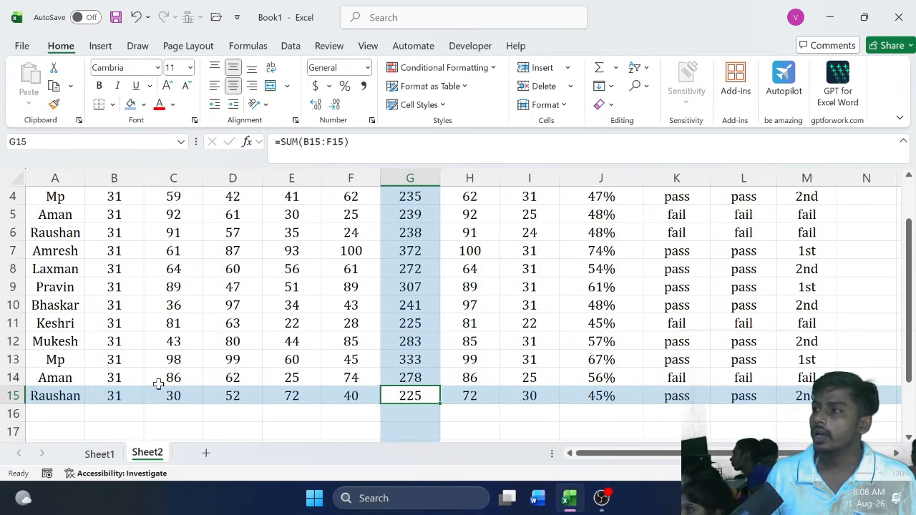
- Set the Sub4 mark in E15 to 30
key("Left")
key("Left")
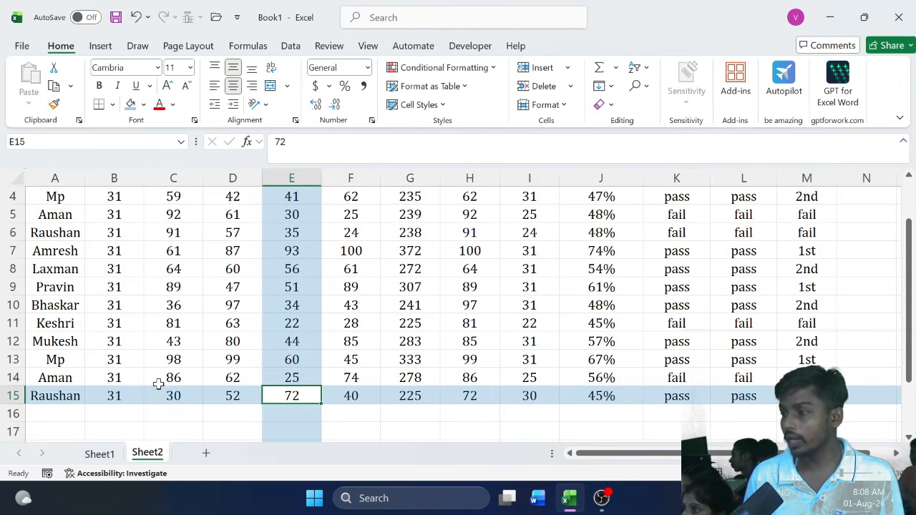
type("30")
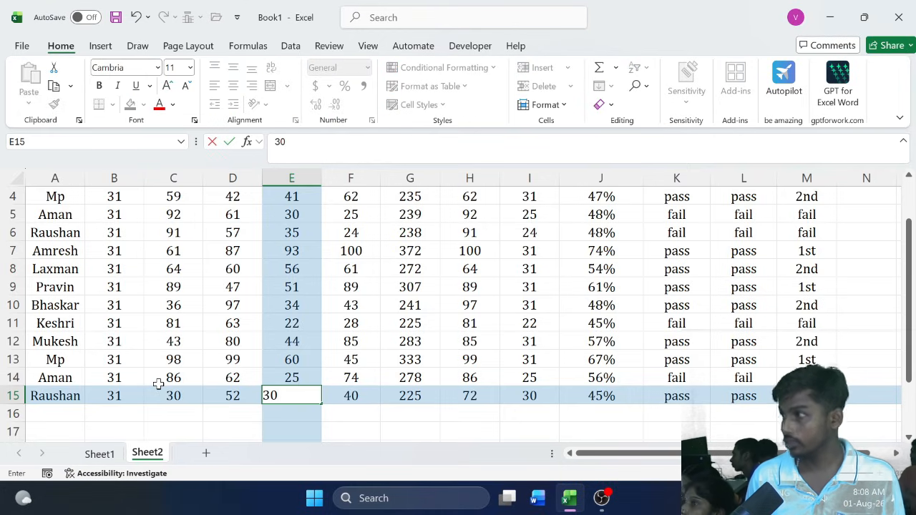
key("Return")
key("Up")
- Examine the recalculated Total, percentage, Pass/fail and Division cells of row 15
key("Right")
key("Right")
key("Right")
key("Right")
key("Right")
key("Right")
key("Right")
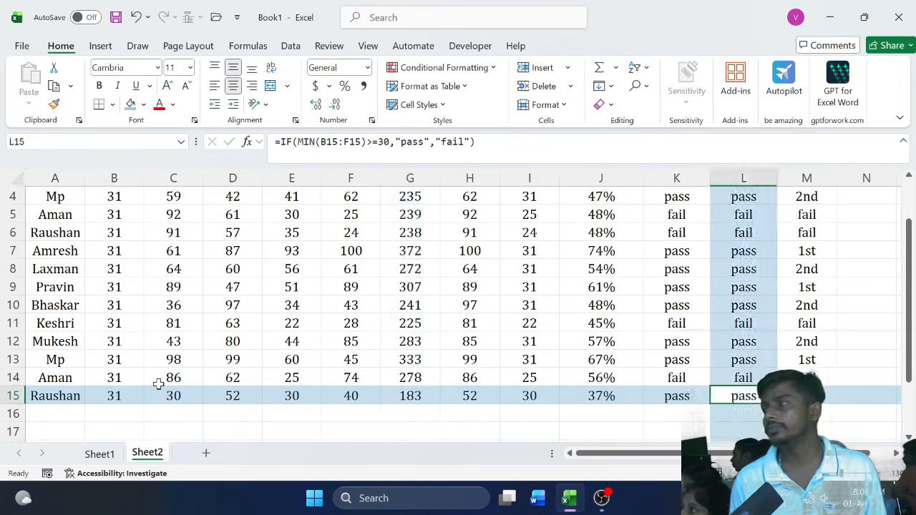
key("Right")
key("Right")
key("Right")
key("Left")
key("Left")
- Review the Division results in column M for all students, from row 4 to row 15
key("Up")
key("Up")
key("Up")
key("Up")
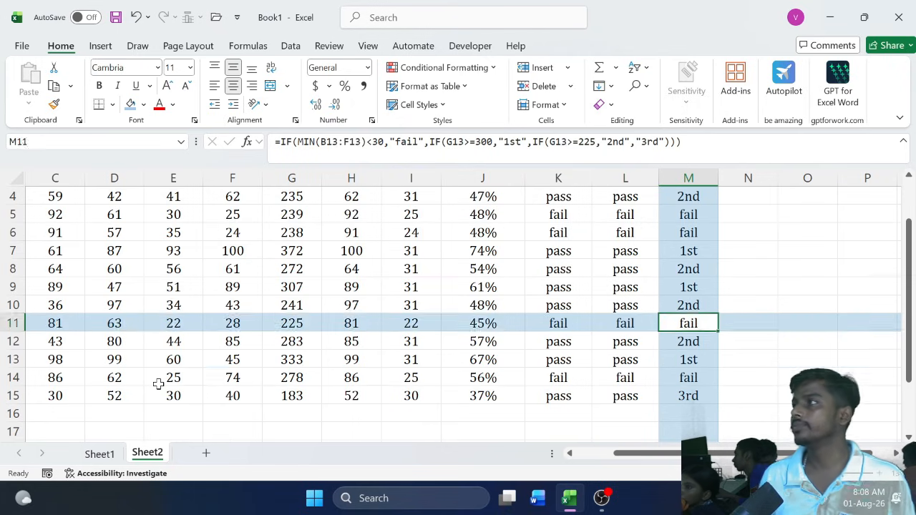
key("Up")
key("Up")
key("Up")
key("Up")
key("Up")
key("Up")
key("Up")
key("Up")
key("Up")
key("Up")
key("Down")
key("Down")
key("Down")
key("Down")
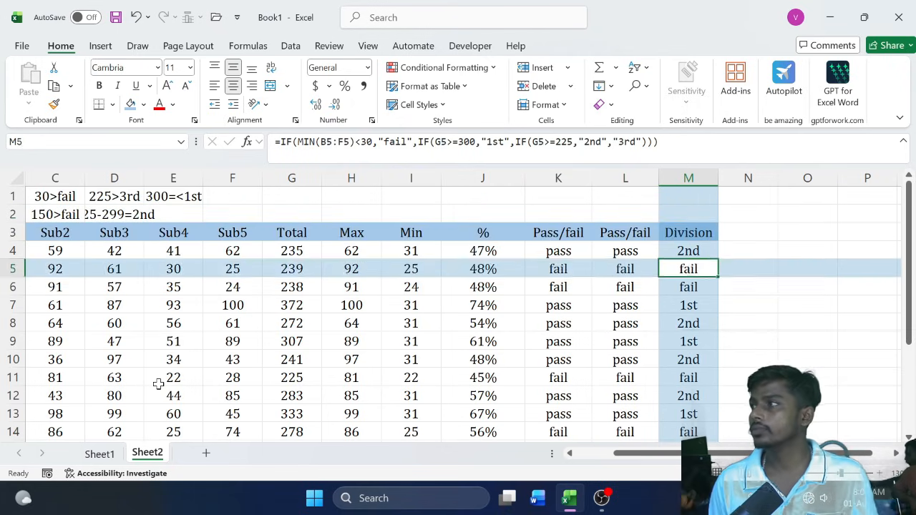
key("Down")
key("Down")
key("Down")
key("Down")
key("Down")
key("Down")
key("Down")
key("Down")
key("Down")
key("Down")
key("Down")
key("Down")
key("Down")
key("Up")
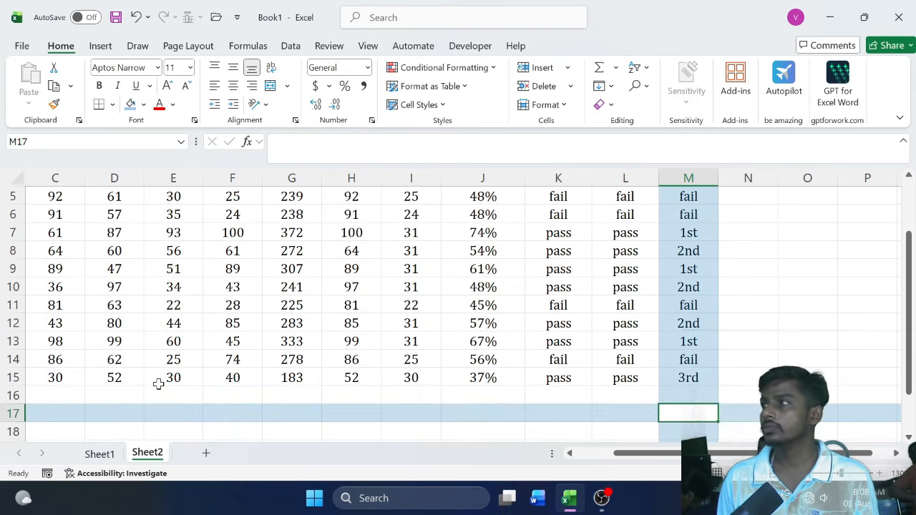
key("Up")
key("Up")
key("Up")
key("Up")
key("Up")
key("Up")
key("Up")
key("Up")
key("Up")
key("Up")
key("Up")
key("Up")
key("Up")
key("Up")
key("Up")
key("Up")
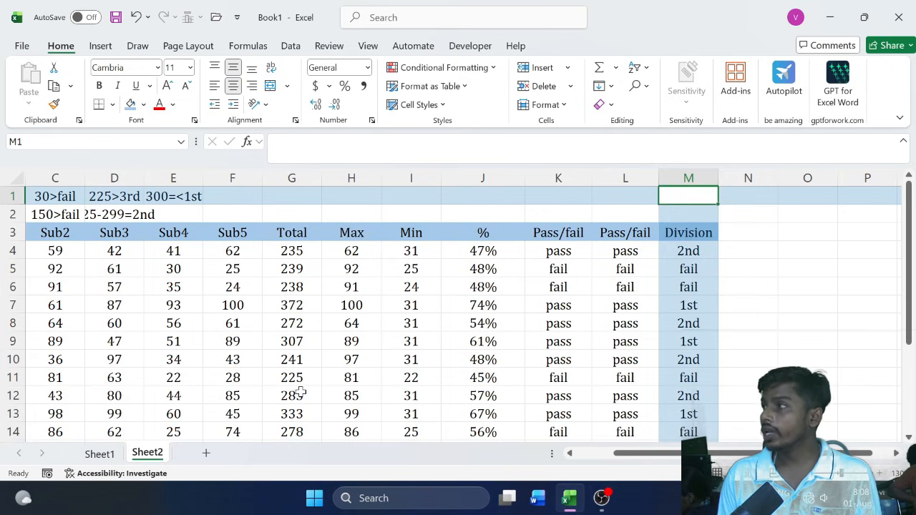
- Open the Division formula in M4 and examine its first test, MIN(B4:F4)<30, with the "fail" result against the row's marks
key("Down")
key("Down")
key("Down")
key("F2")
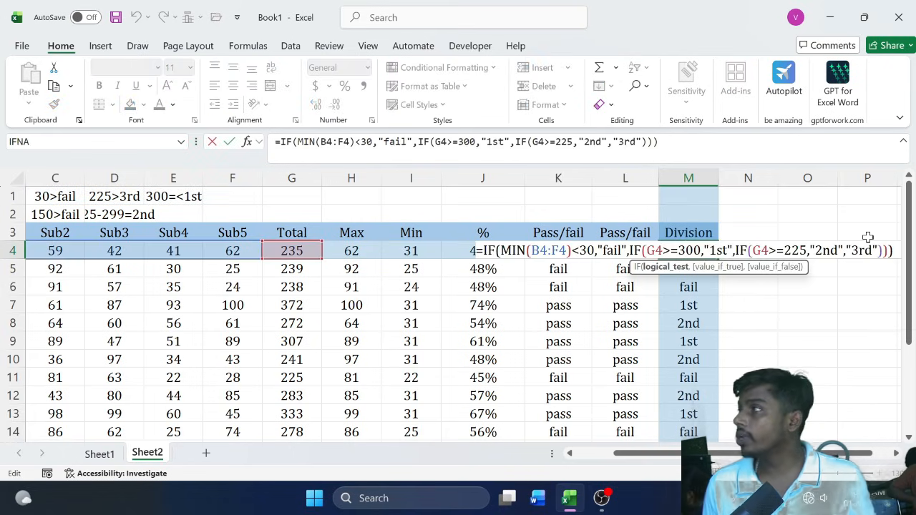
left_click(877, 250)
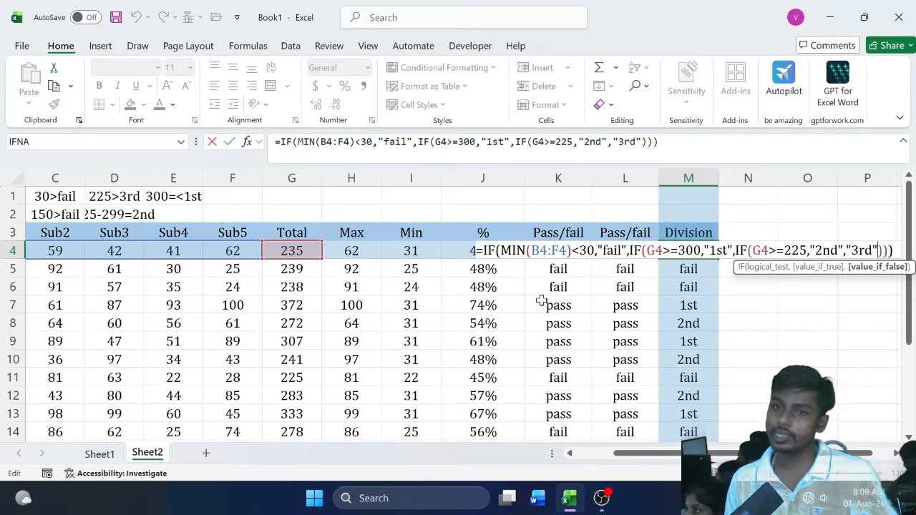
key("Left")
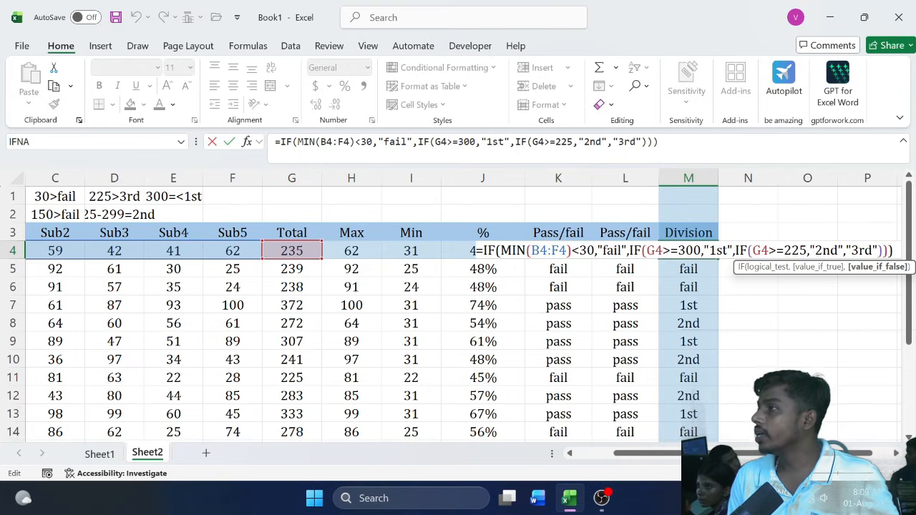
left_click_drag(500, 251, 595, 251)
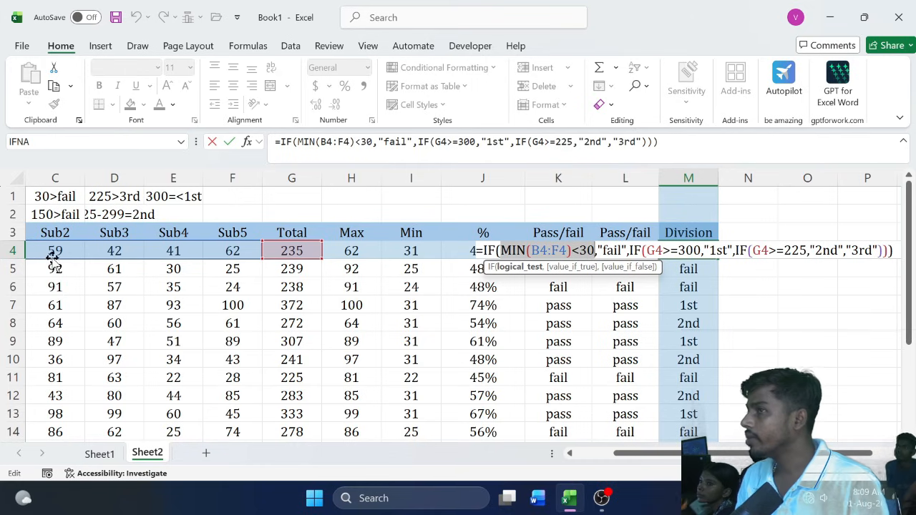
left_click_drag(622, 454, 594, 454)
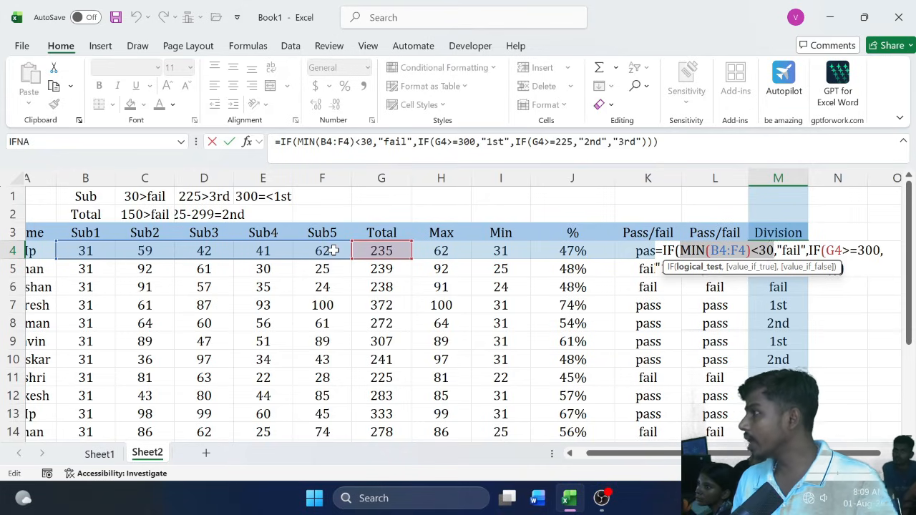
left_click_drag(782, 250, 792, 251)
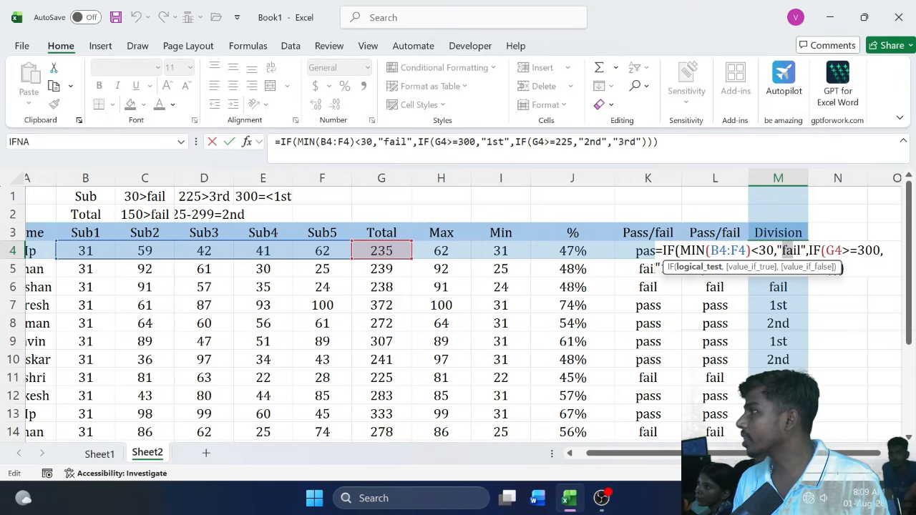
left_click(809, 251)
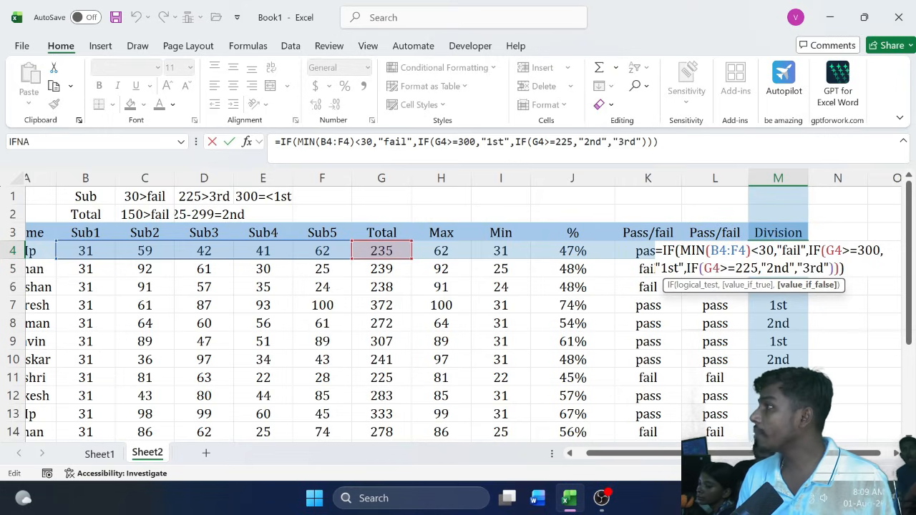
left_click_drag(801, 250, 782, 250)
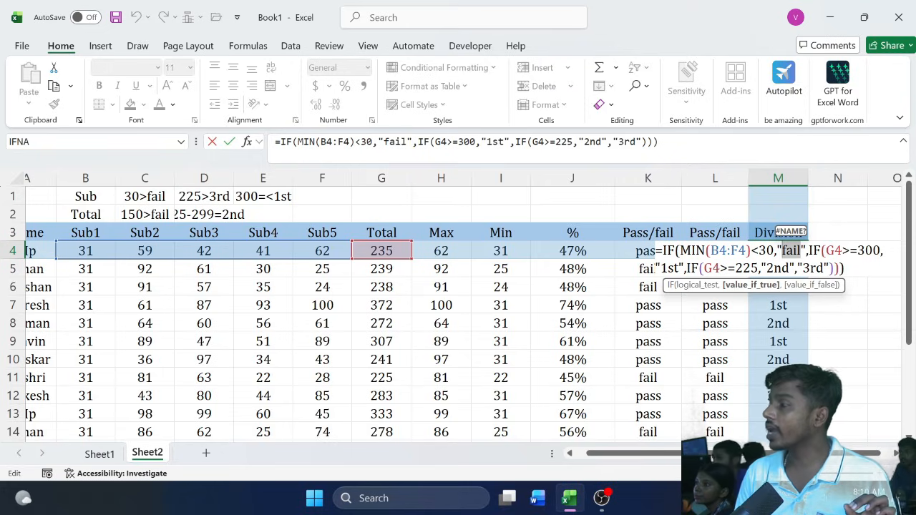
- Examine the nested IF tests G4>=300 and G4>=225 with their 1st, 2nd and 3rd results in M4, and close the formula
left_click_drag(825, 250, 882, 250)
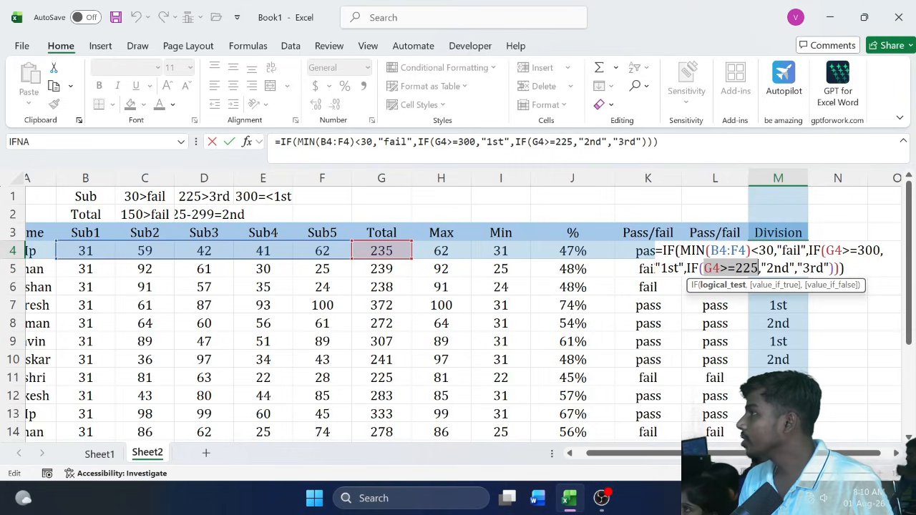
left_click_drag(766, 269, 790, 268)
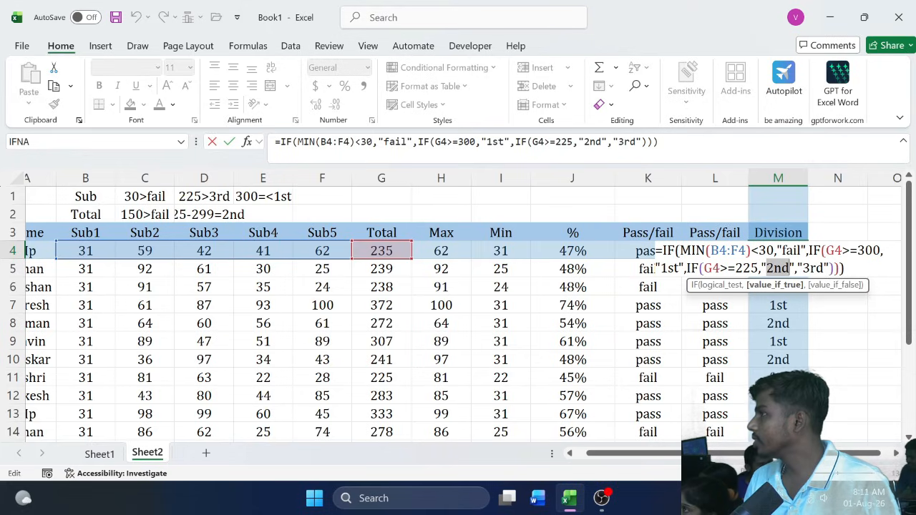
left_click_drag(704, 268, 790, 268)
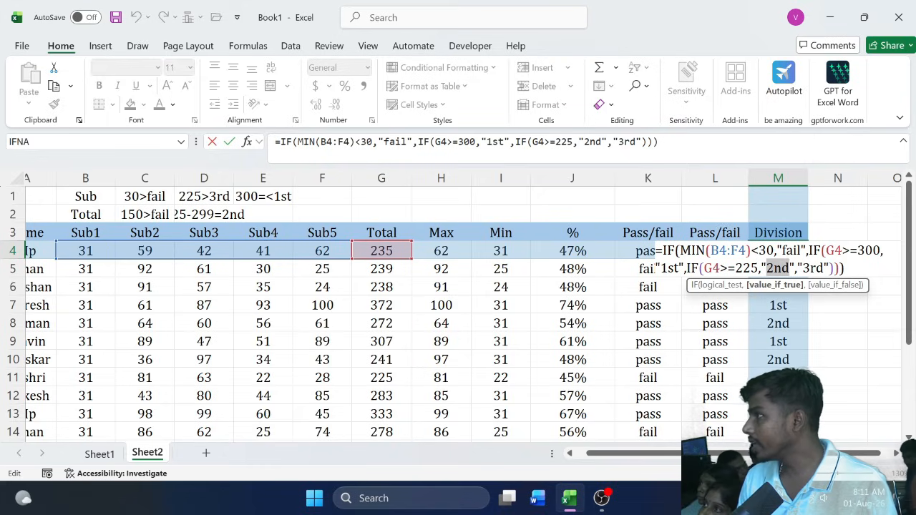
left_click_drag(802, 268, 824, 268)
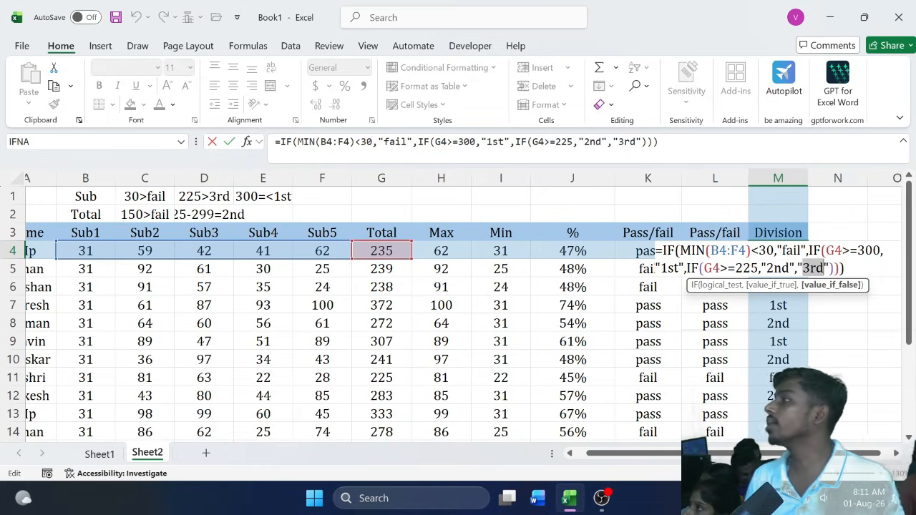
left_click_drag(681, 252, 792, 268)
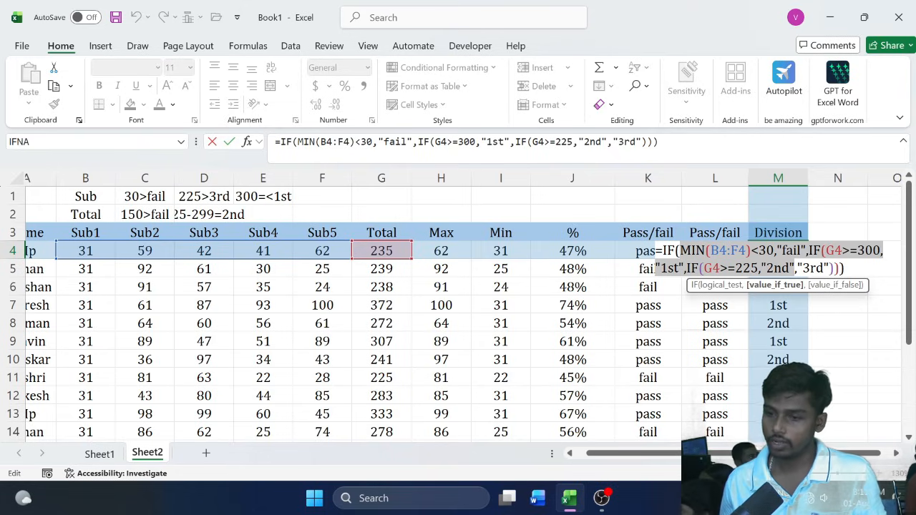
key("Return")
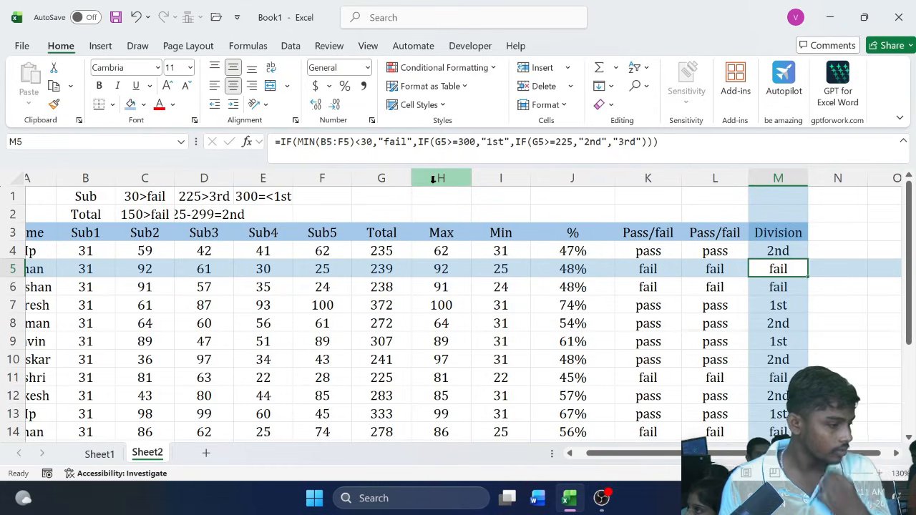
- Review the Max formula in H4 and the subject marks in B4:F15, including individual Sub2 and Sub4 marks
left_click(449, 252)
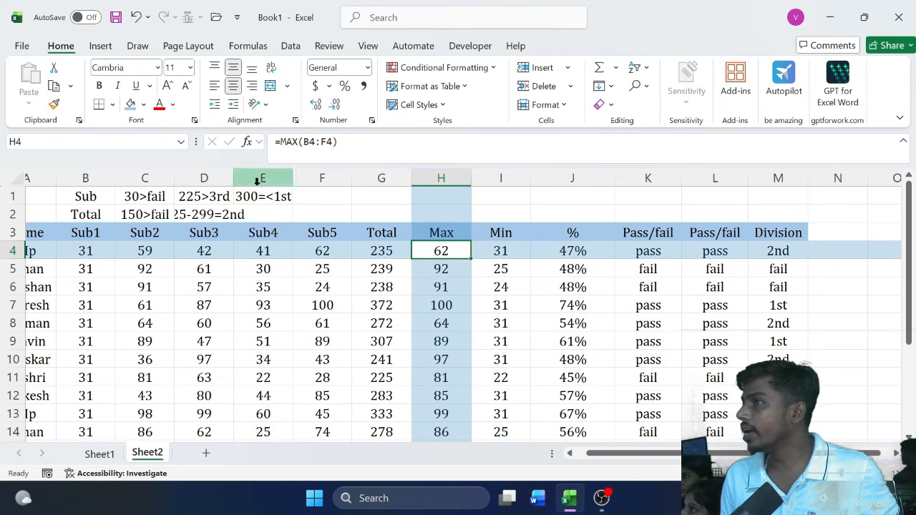
left_click_drag(80, 254, 350, 415)
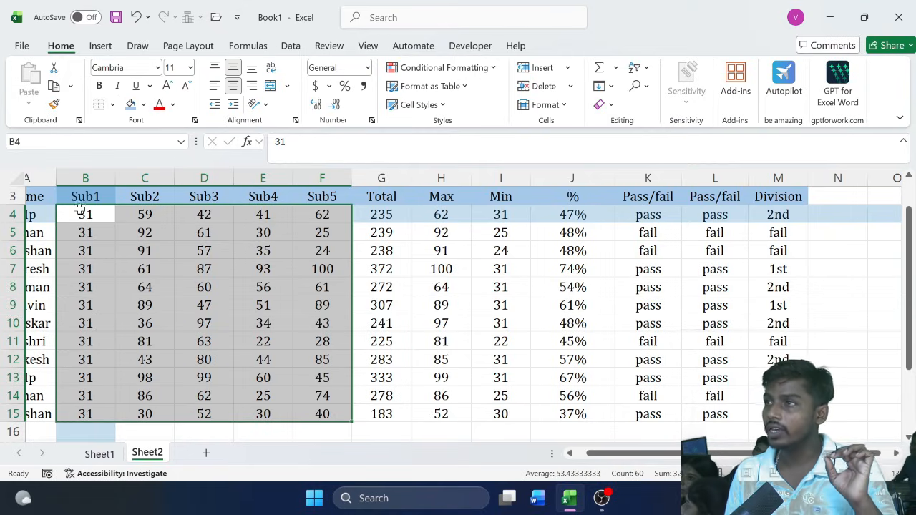
left_click_drag(80, 215, 327, 413)
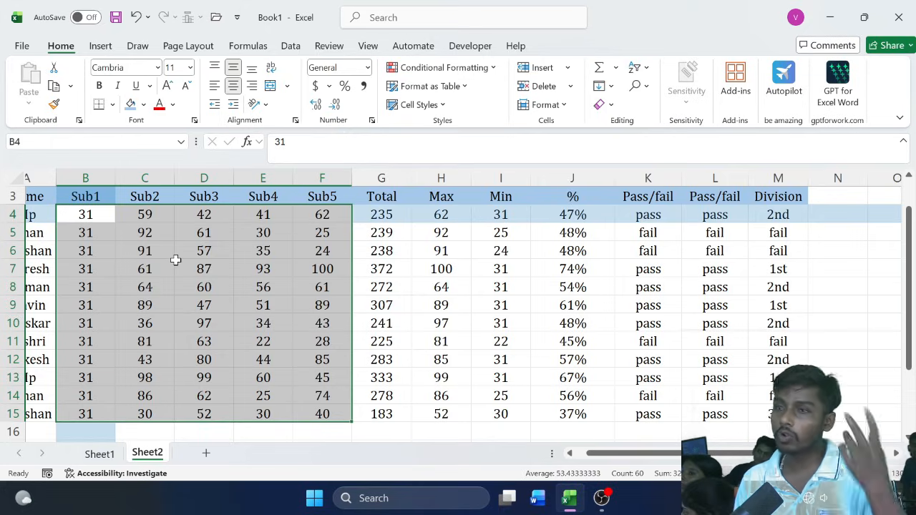
left_click(169, 301)
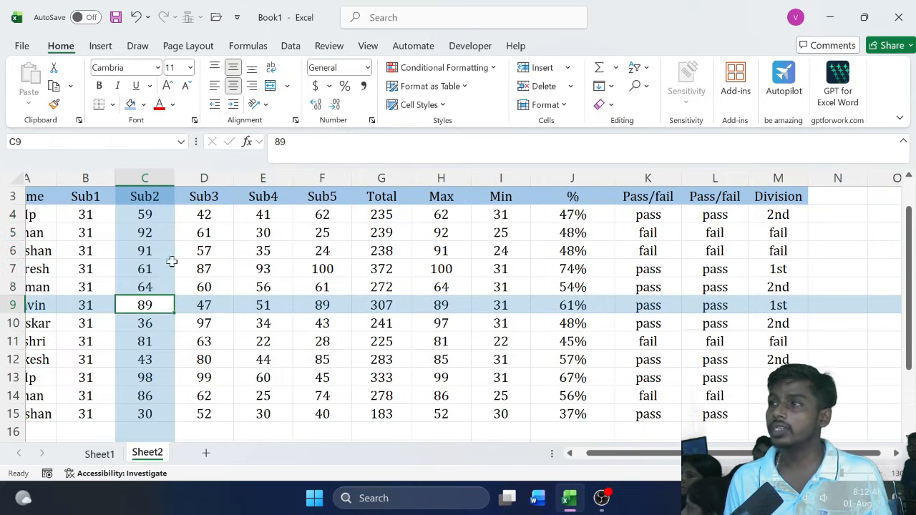
left_click(151, 244)
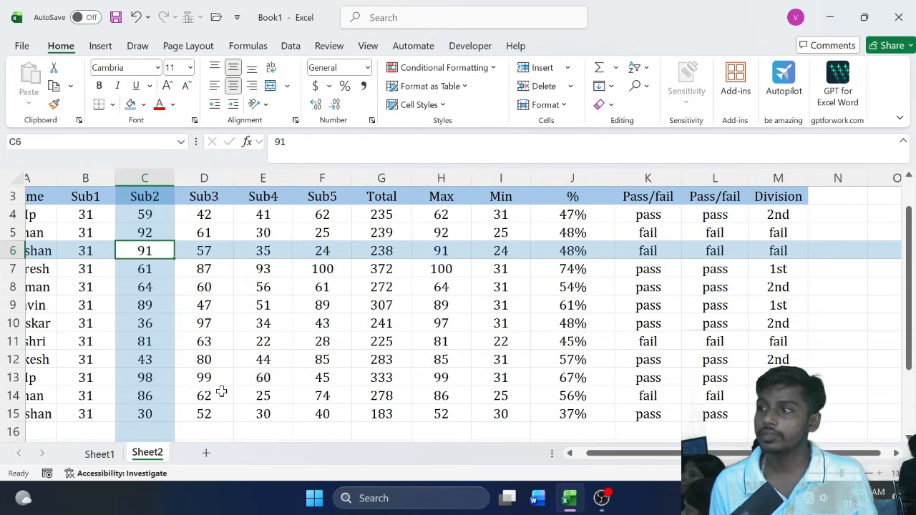
left_click(263, 398)
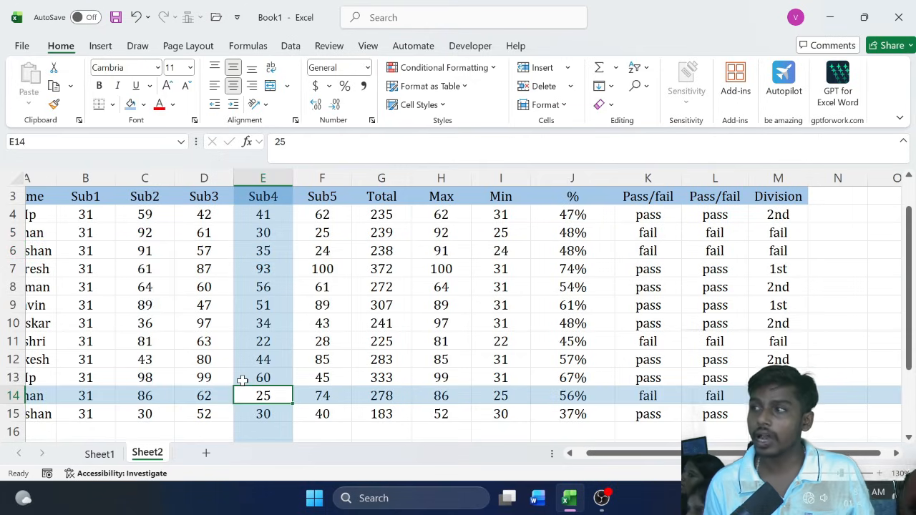